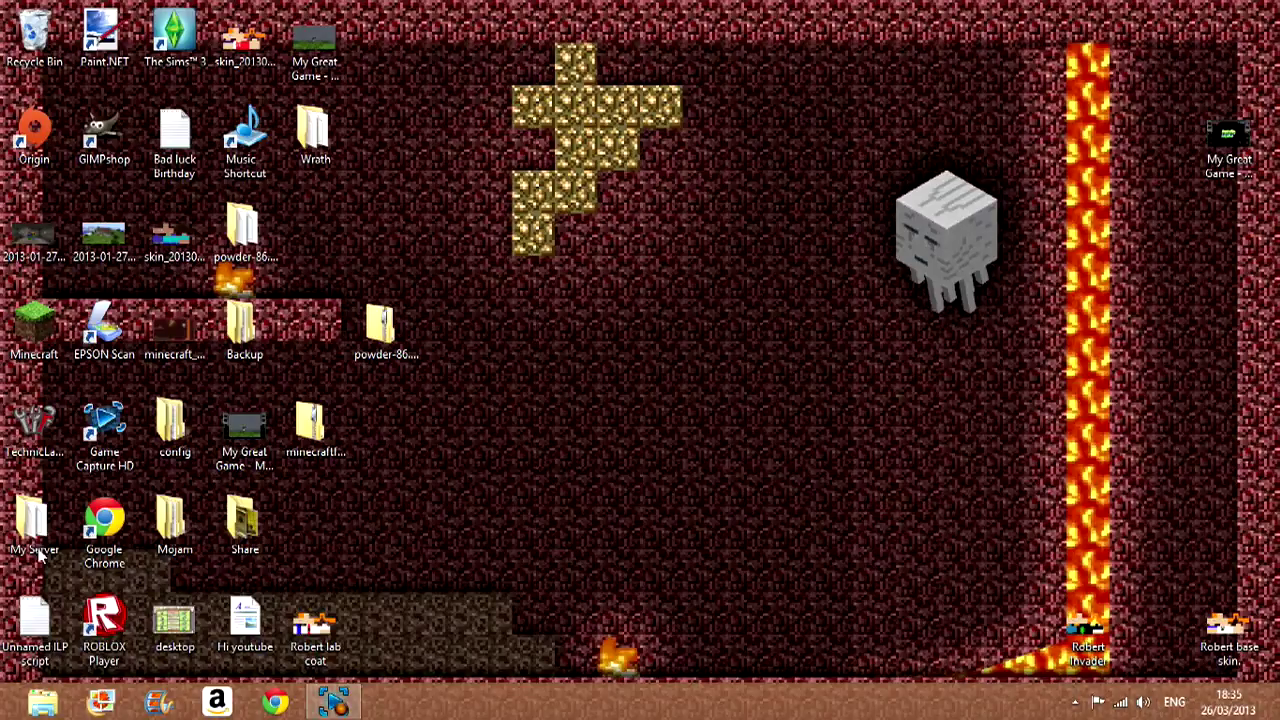
Launch Google Chrome from the taskbar to get a blank new tab
{"action": "left_click", "coordinate": [275, 702]}
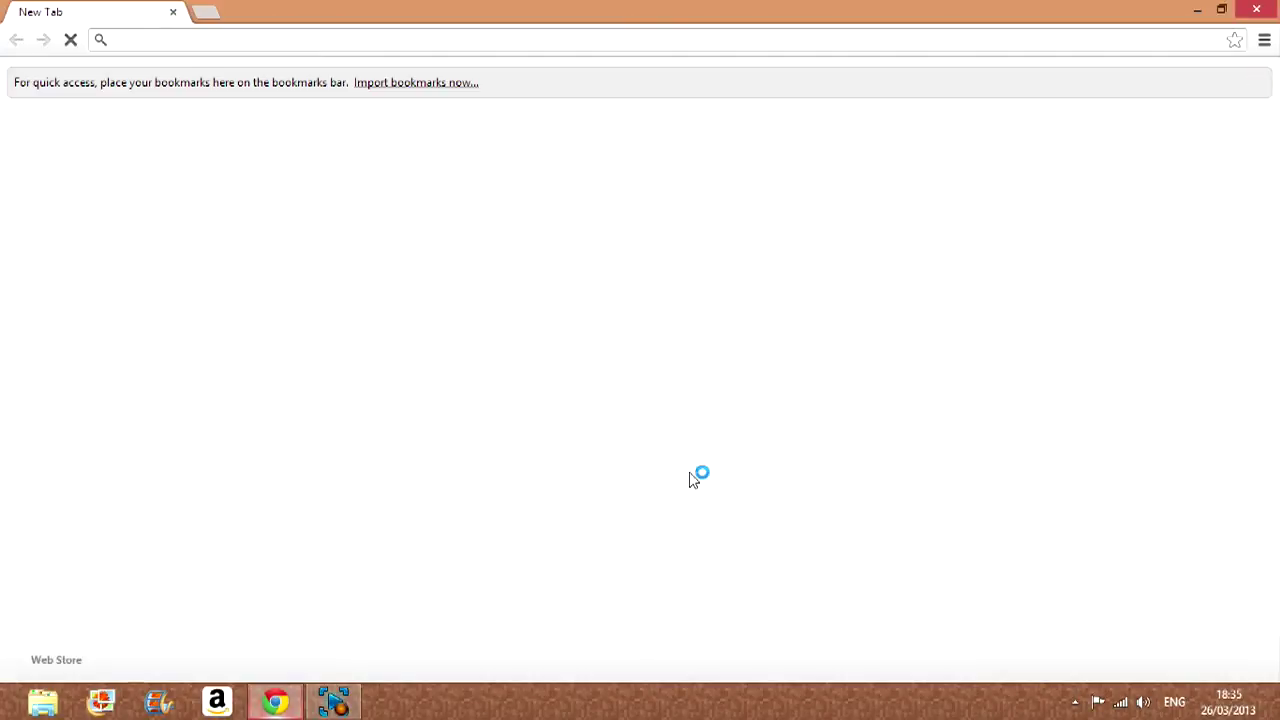
Search Google for 'minecraft forge'
{"action": "left_click", "coordinate": [574, 352]}
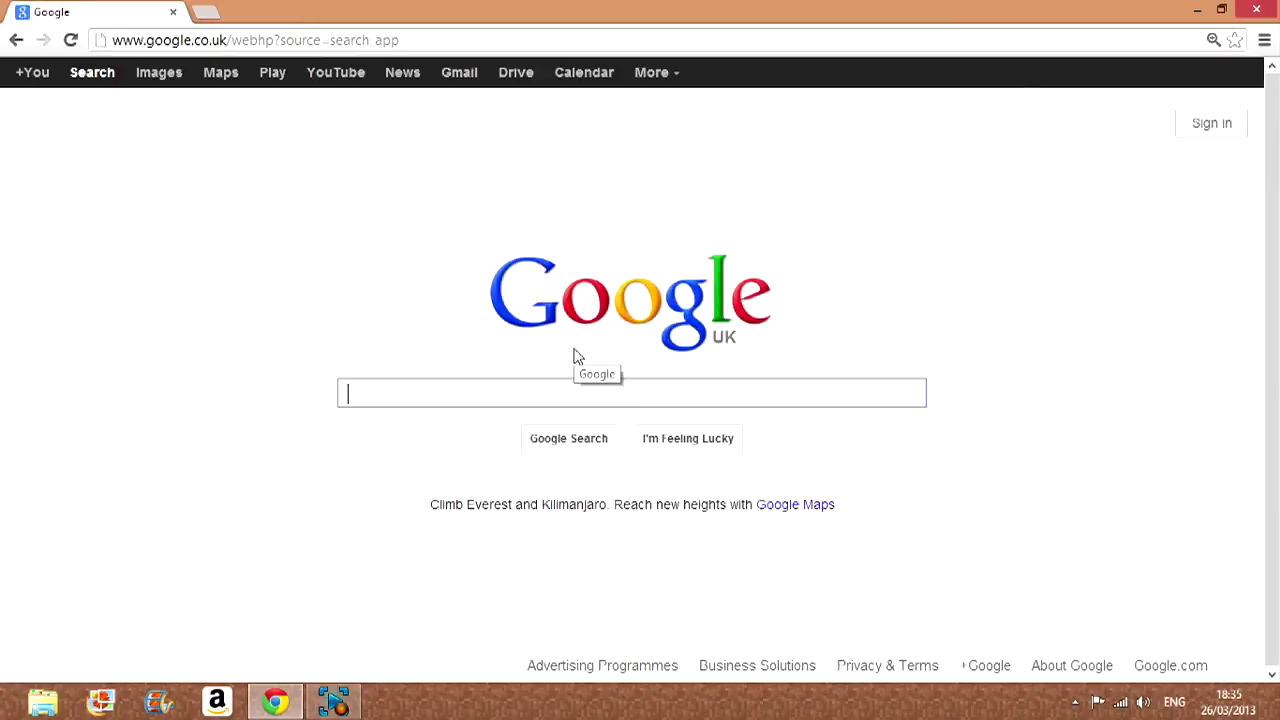
{"action": "type", "text": "minecraft f"}
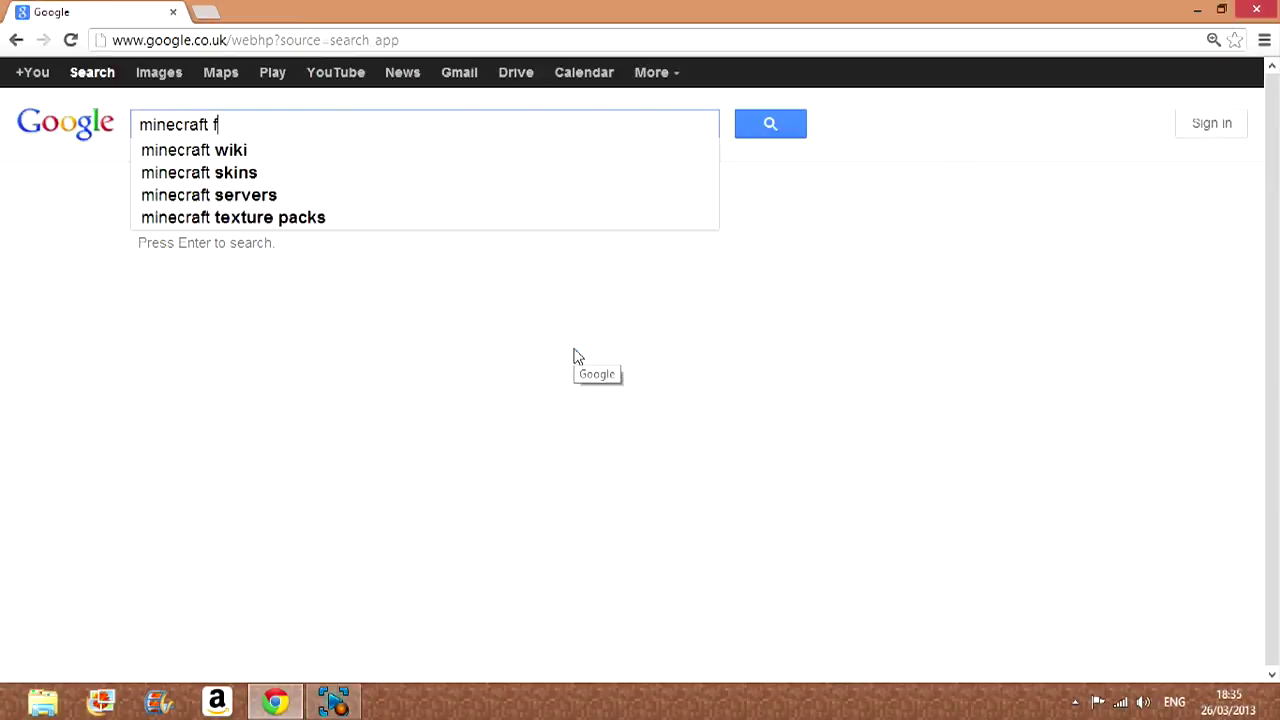
{"action": "type", "text": "orge"}
{"action": "key", "text": "Return"}
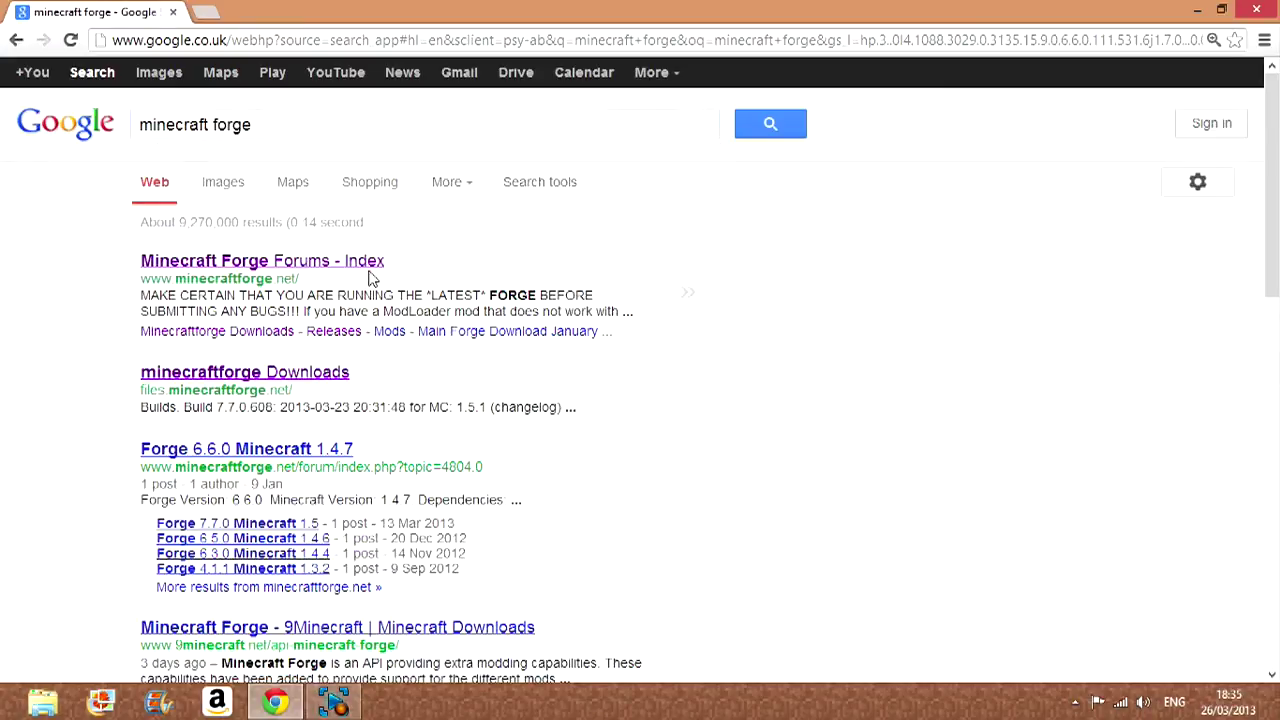
Open the Minecraft Forge Forums, its Releases board and the 1.5.1 release topic
{"action": "left_click", "coordinate": [369, 272]}
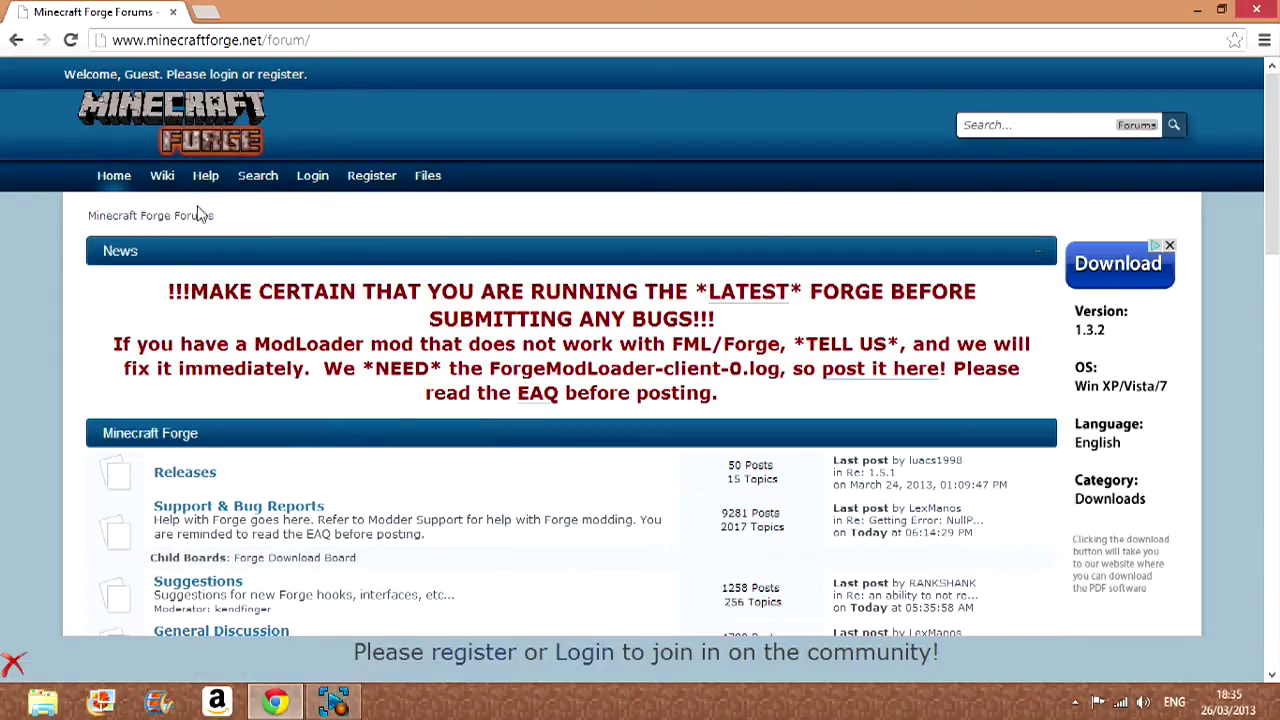
{"action": "left_click", "coordinate": [190, 472]}
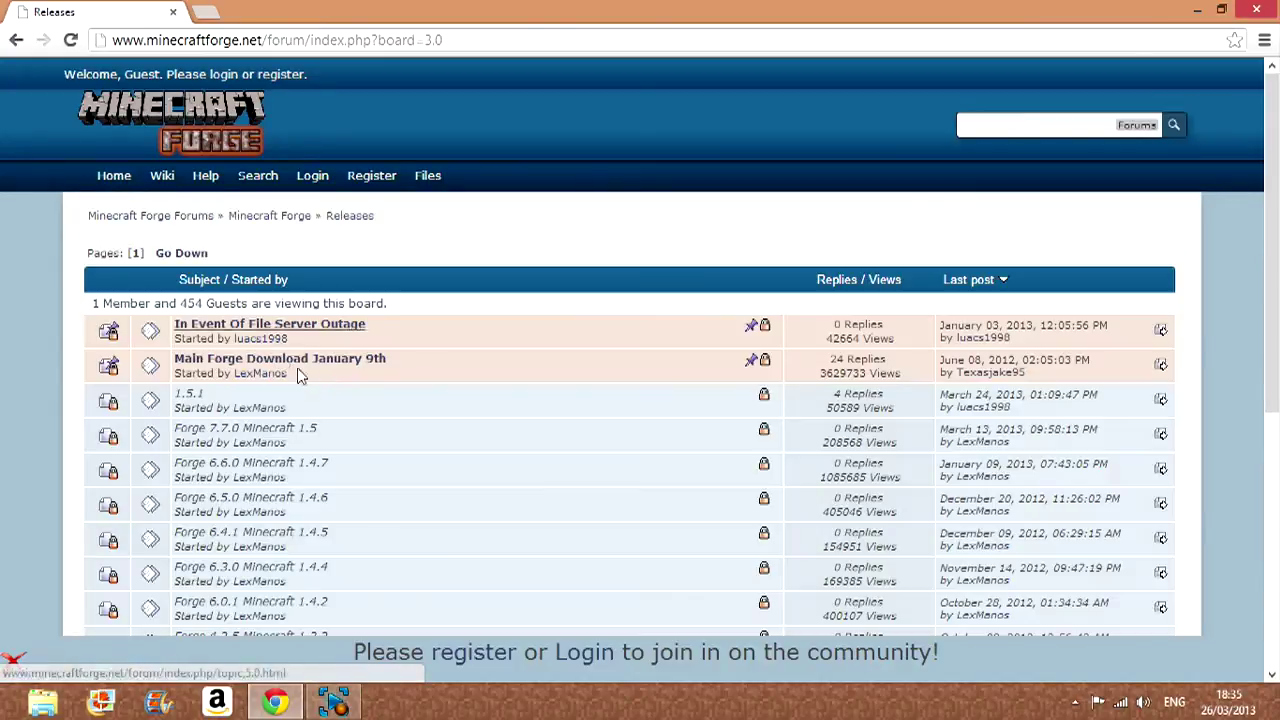
{"action": "left_click", "coordinate": [195, 404]}
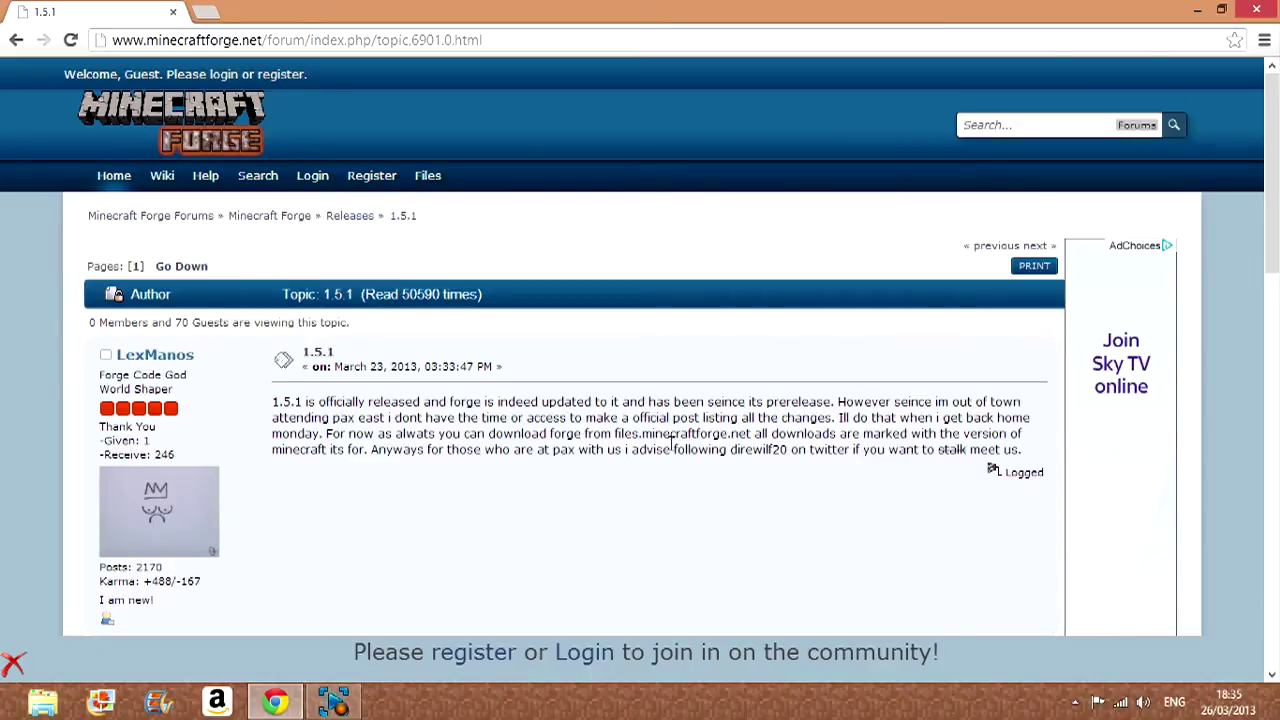
Copy the files.minecraftforge.net address from the 1.5.1 post
{"action": "left_click_drag", "start_coordinate": [614, 434], "coordinate": [750, 434]}
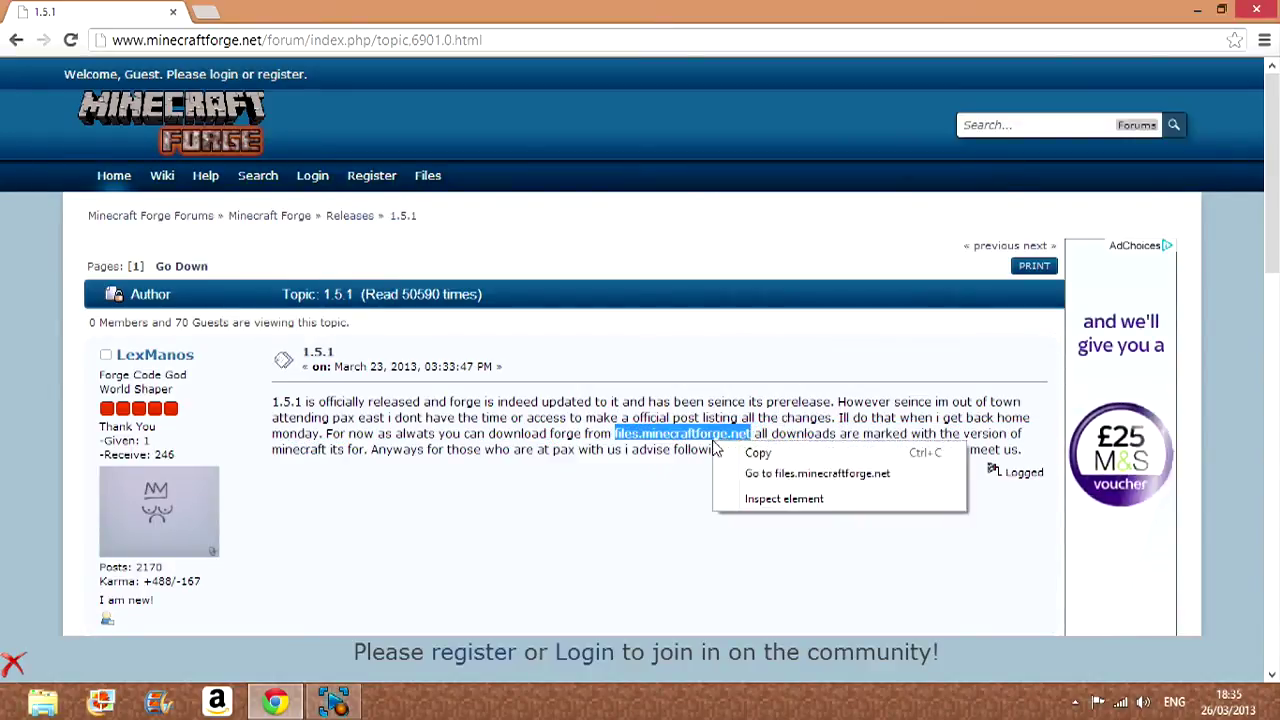
{"action": "right_click", "coordinate": [716, 443]}
{"action": "left_click", "coordinate": [757, 454]}
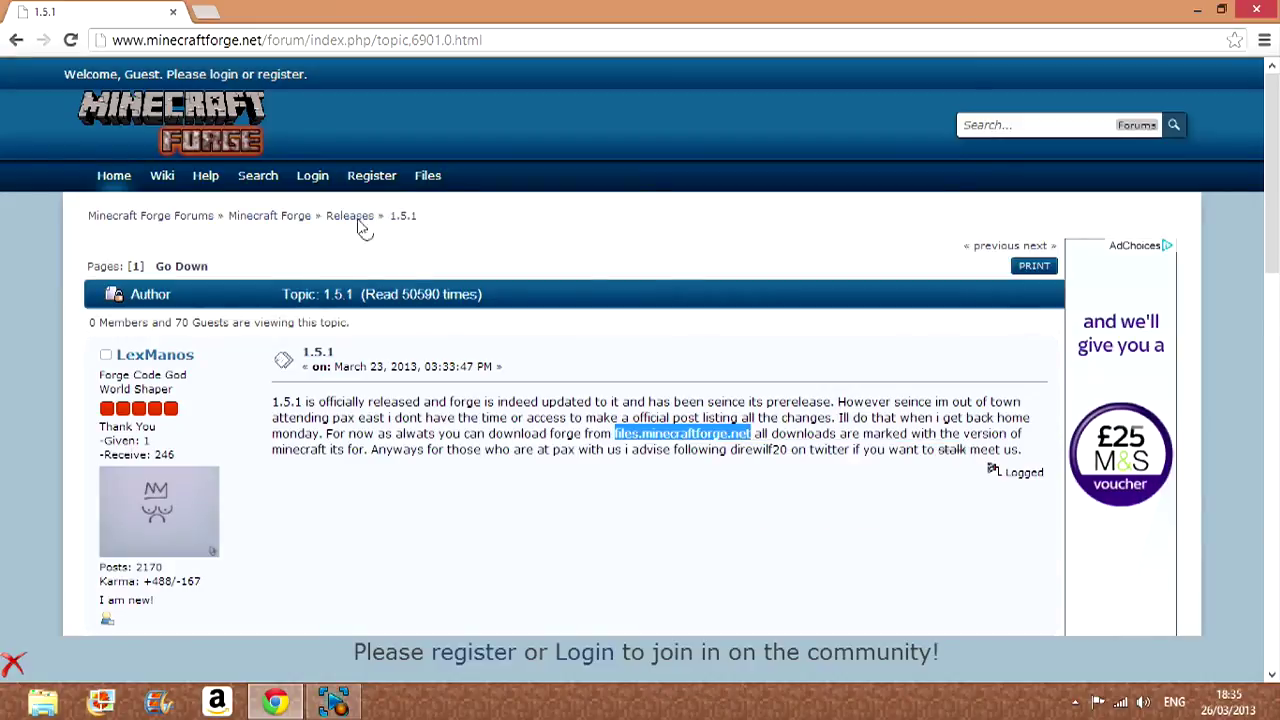
Load files.minecraftforge.net in the address bar, then minimize Chrome
{"action": "left_click", "coordinate": [519, 38]}
{"action": "right_click", "coordinate": [519, 35]}
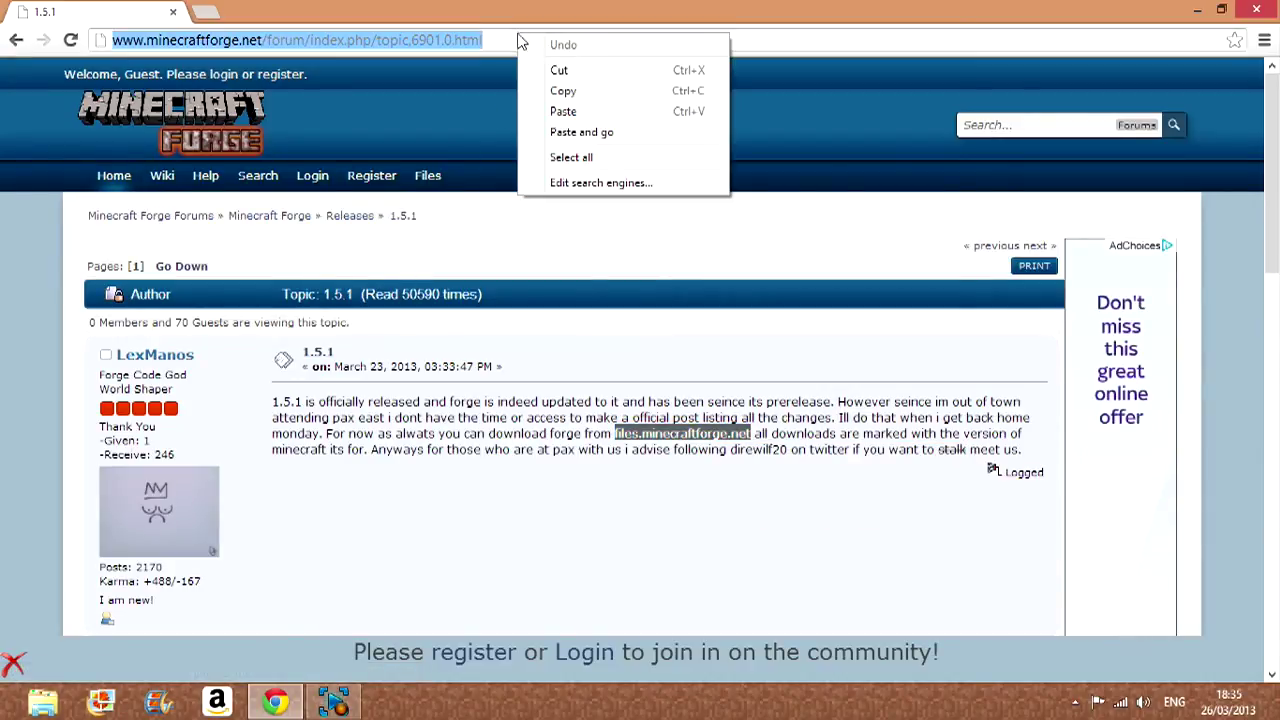
{"action": "left_click", "coordinate": [555, 107]}
{"action": "key", "text": "Return"}
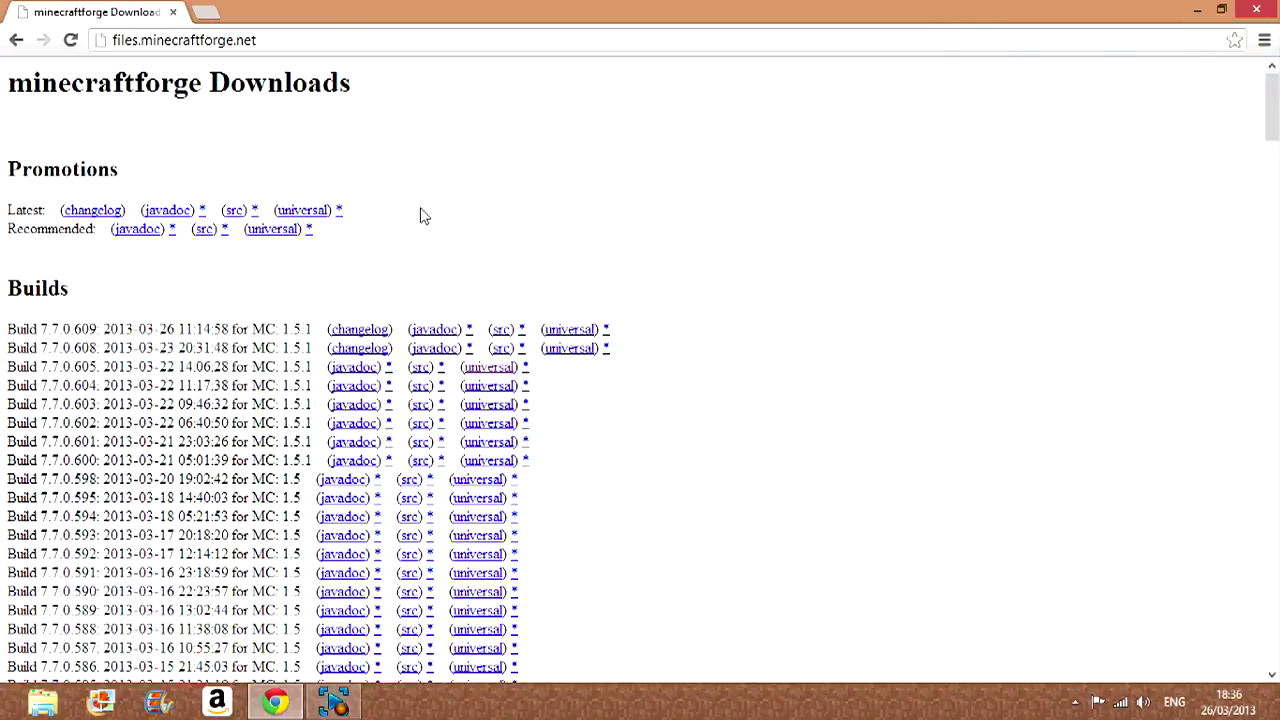
{"action": "mouse_move", "coordinate": [275, 702]}
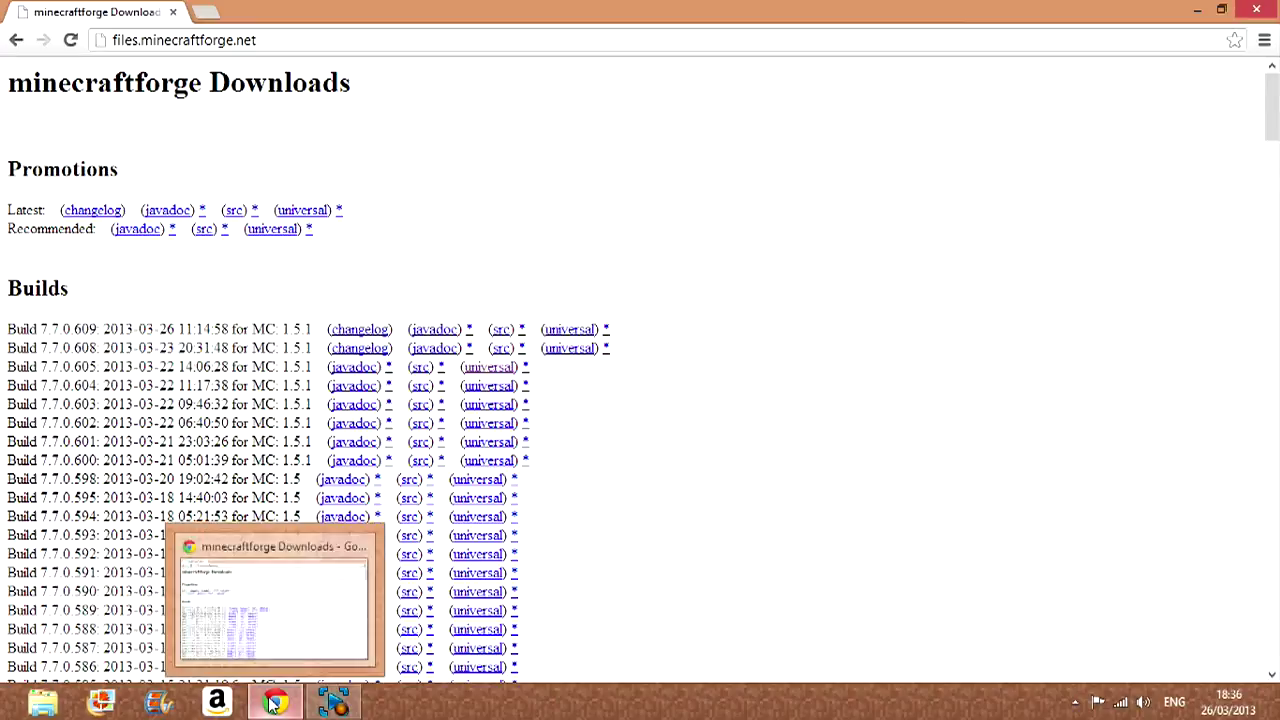
{"action": "left_click", "coordinate": [175, 550]}
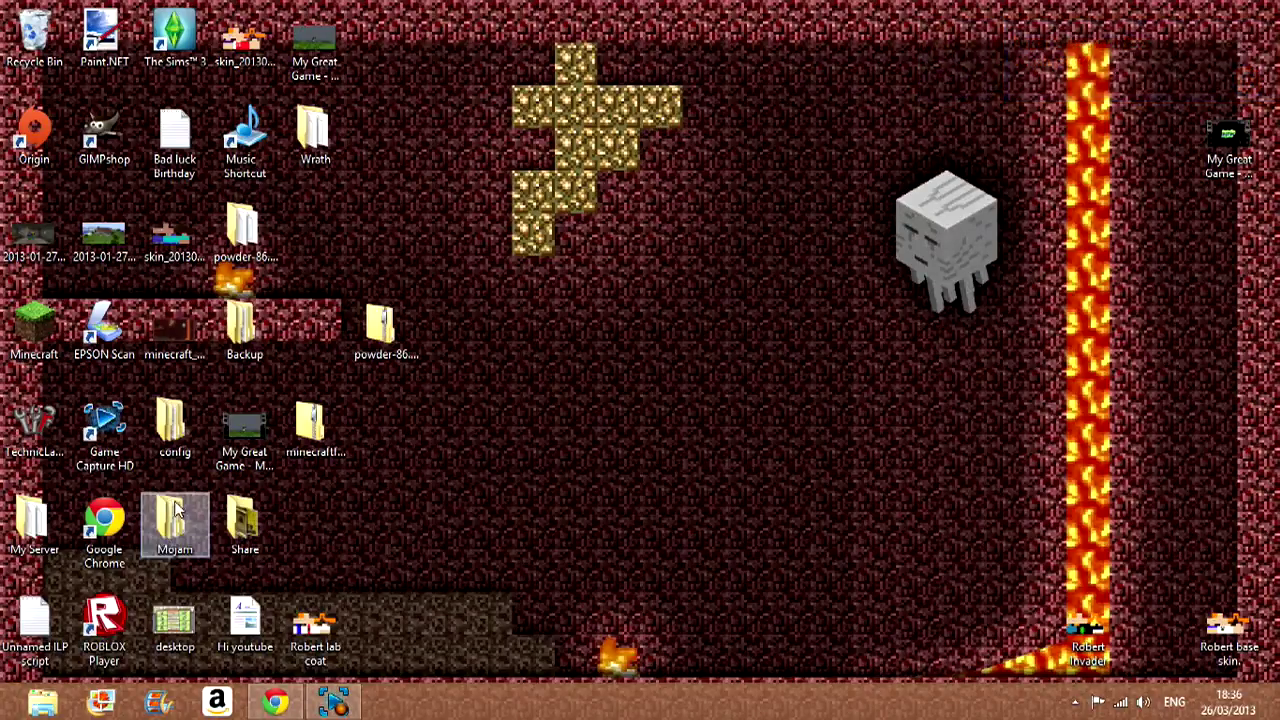
Launch Minecraft and enable Force update in the launcher options
{"action": "left_click", "coordinate": [34, 325]}
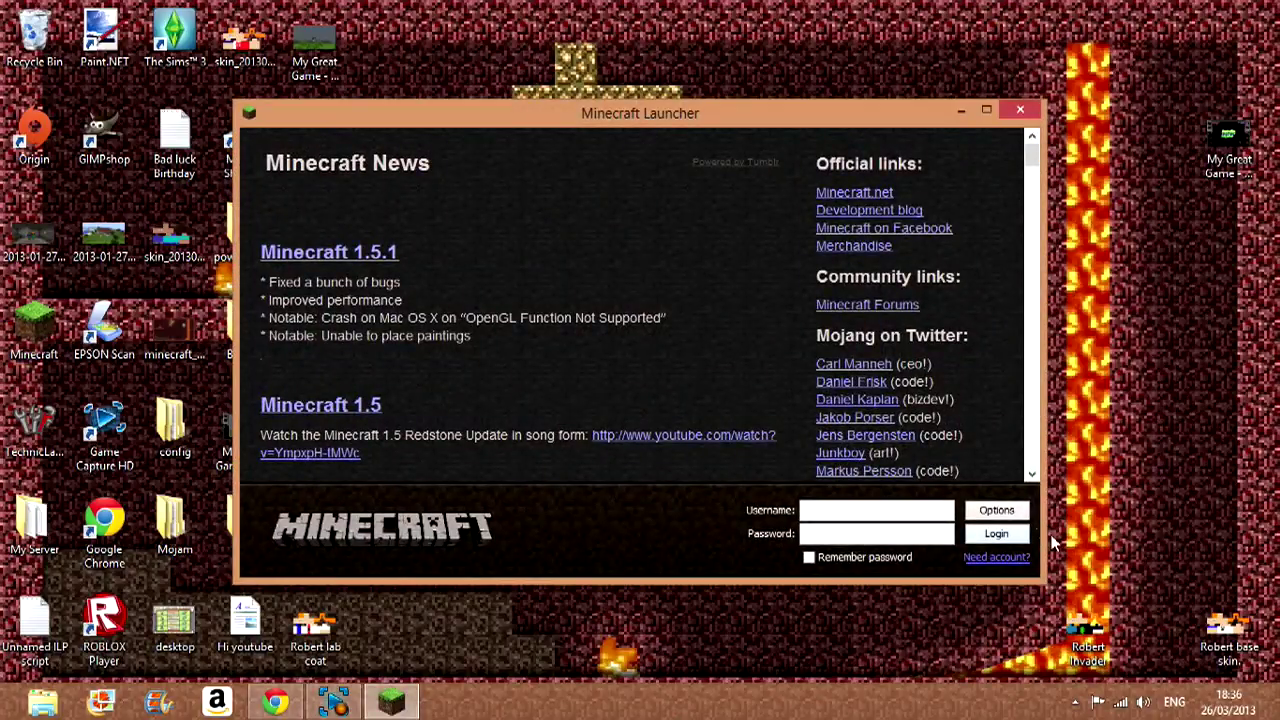
{"action": "left_click", "coordinate": [1022, 515]}
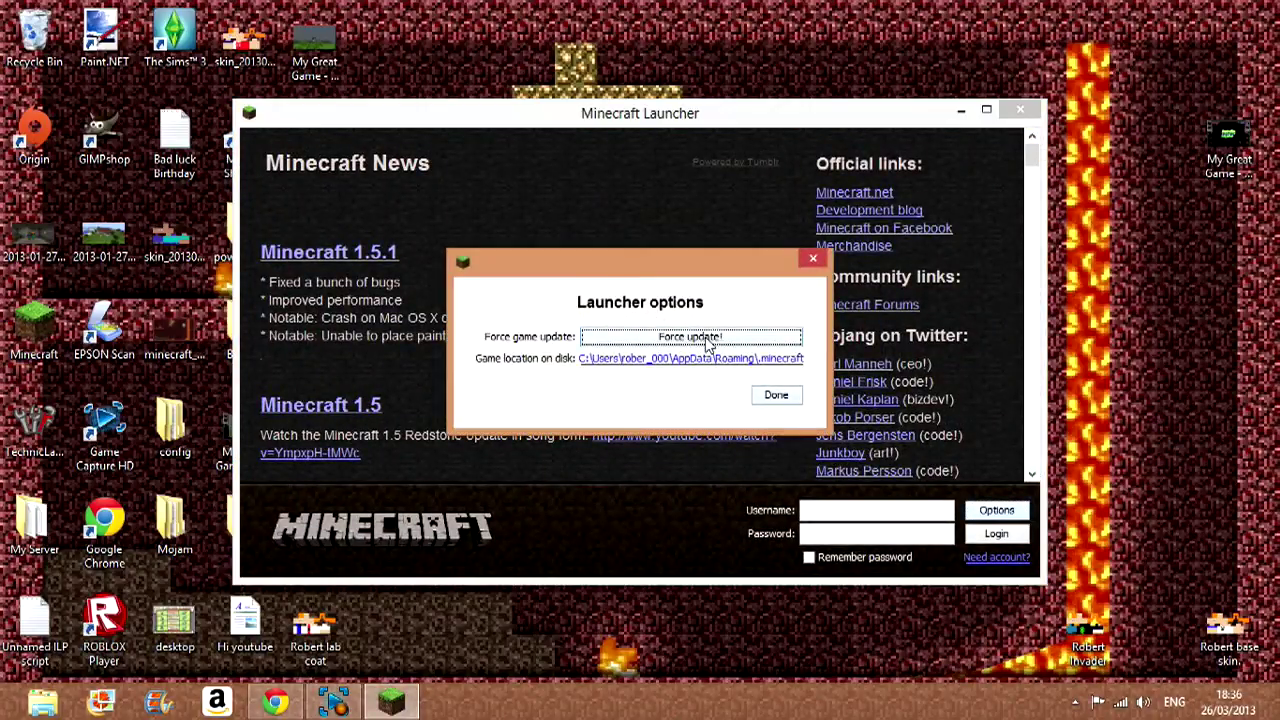
{"action": "left_click", "coordinate": [708, 338]}
{"action": "left_click", "coordinate": [762, 400]}
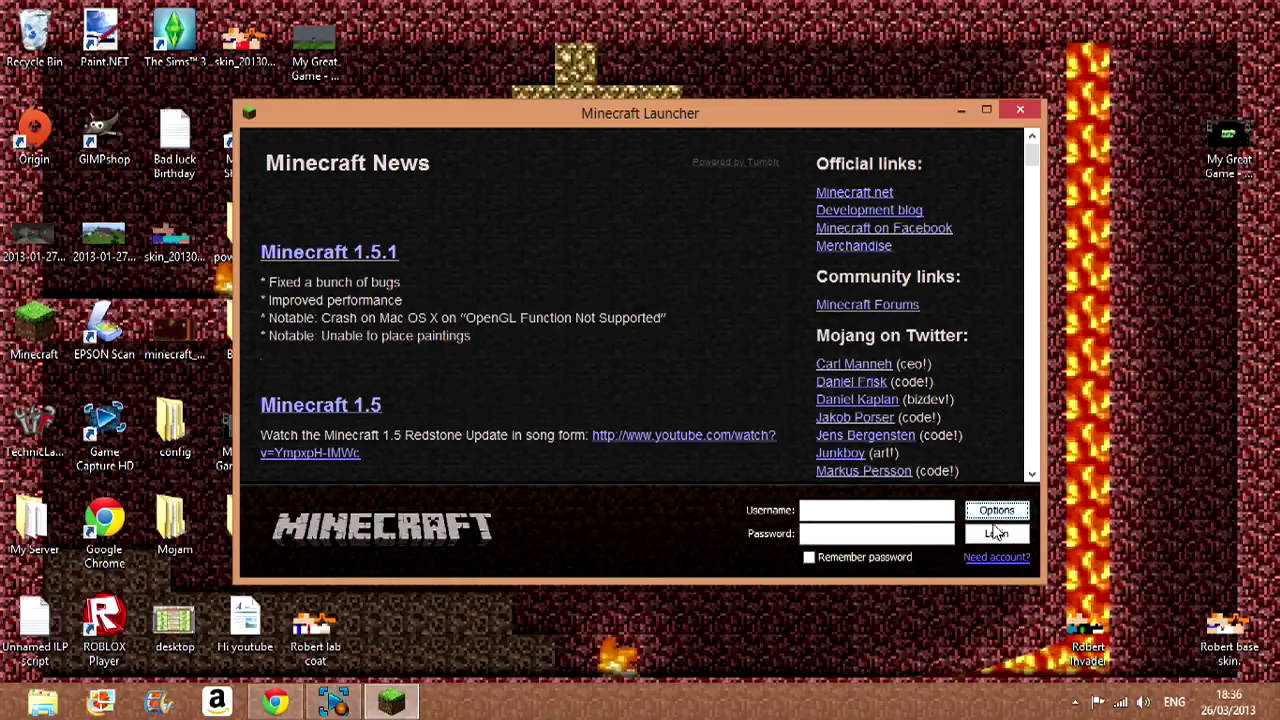
Log in, retrying after the failed attempt, and maximize the game window
{"action": "left_click", "coordinate": [995, 533]}
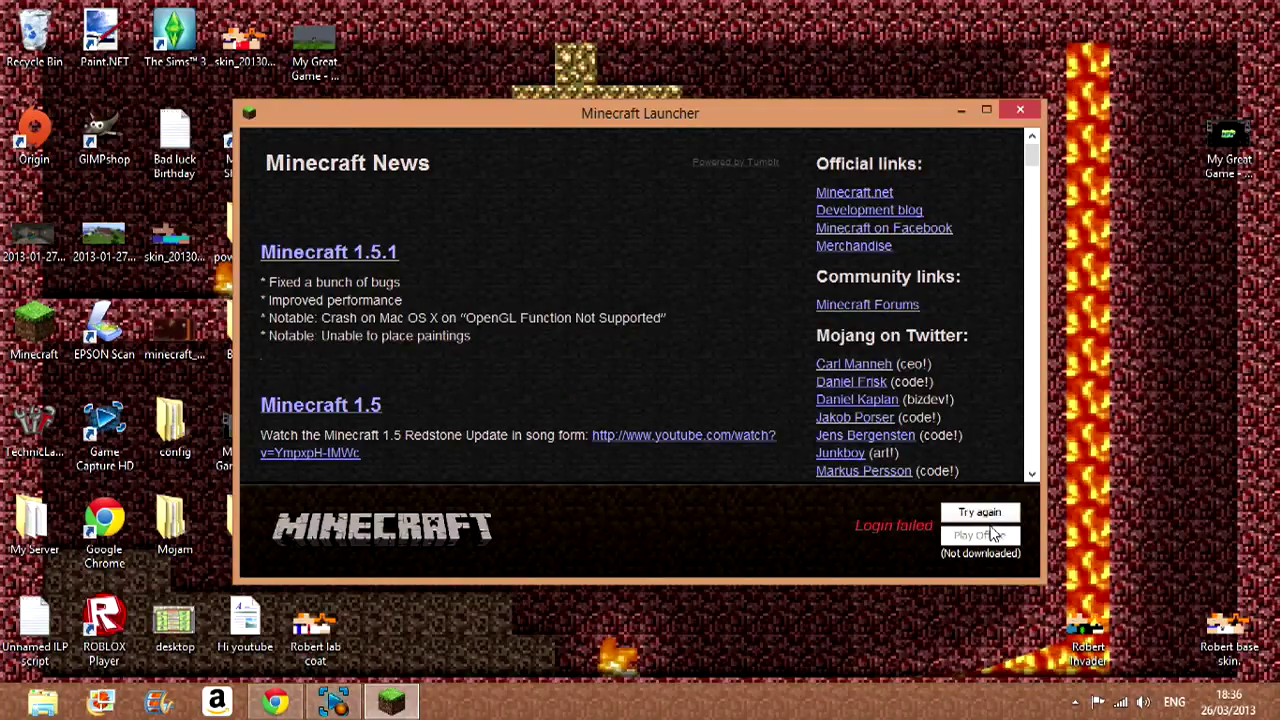
{"action": "left_click", "coordinate": [986, 514]}
{"action": "left_click", "coordinate": [995, 533]}
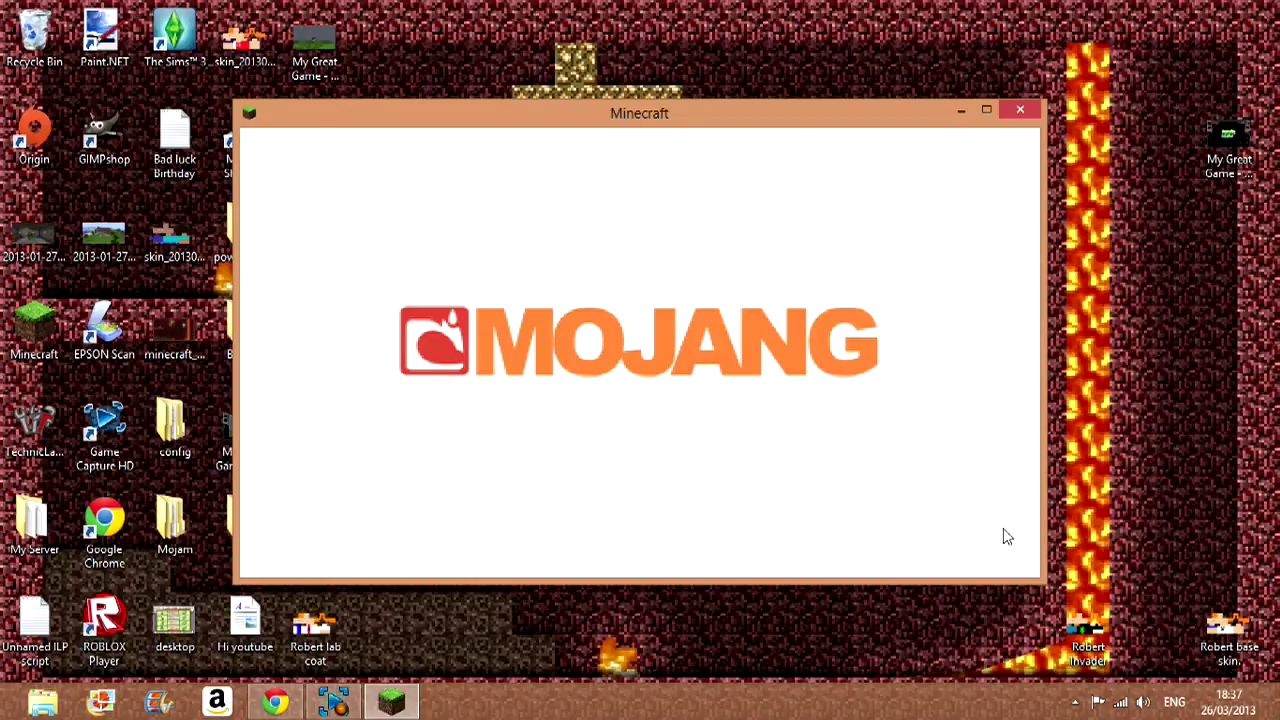
{"action": "left_click", "coordinate": [986, 109]}
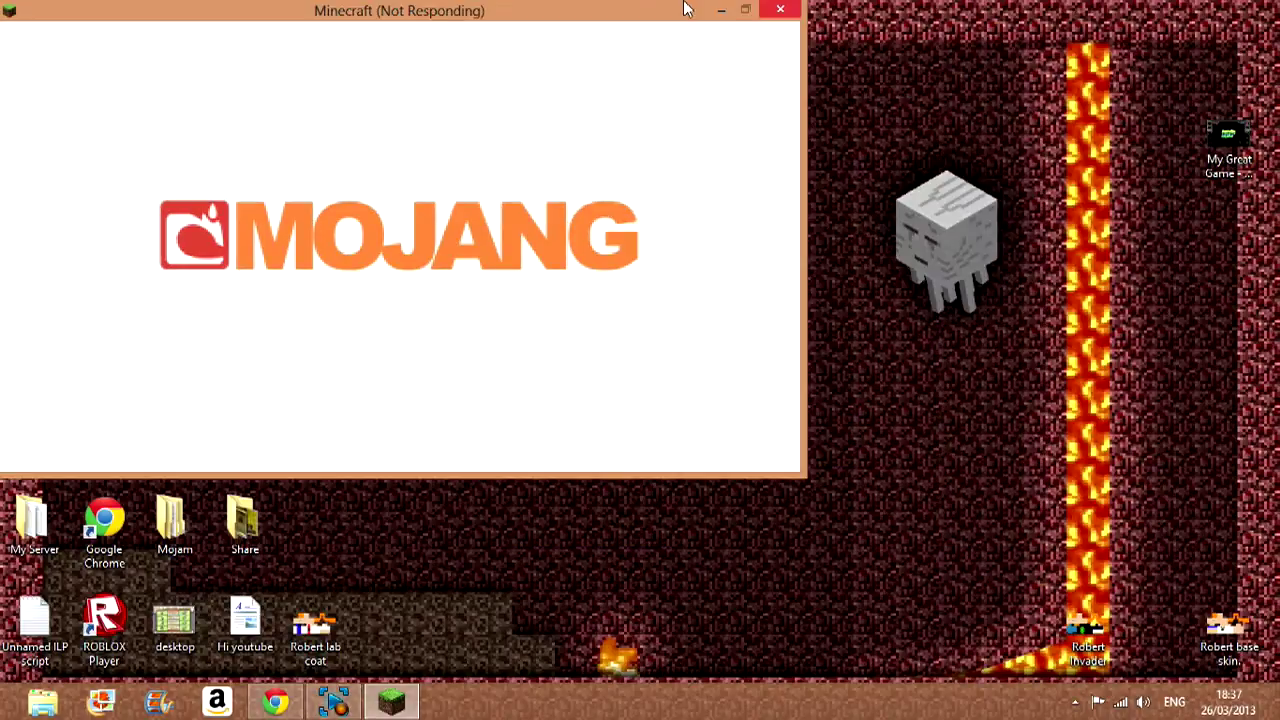
Close the not-responding Minecraft window, cancel the solution check, and return to Chrome
{"action": "left_click", "coordinate": [784, 10]}
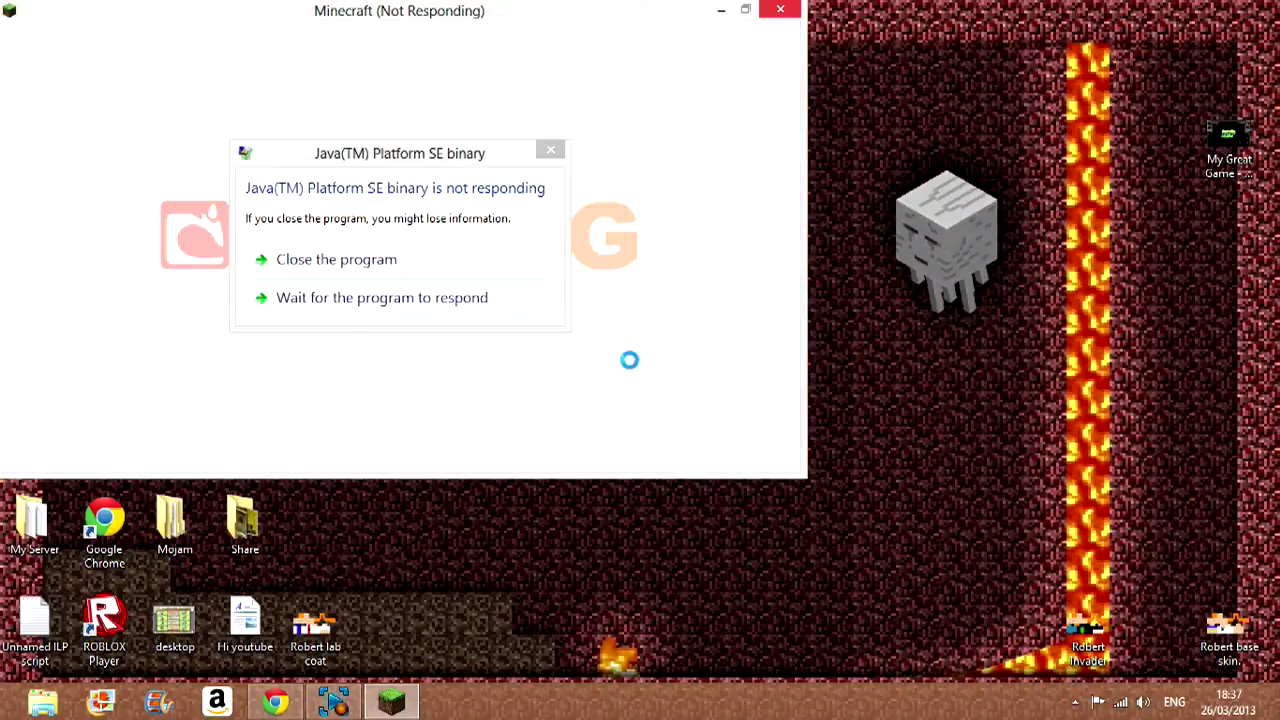
{"action": "left_click", "coordinate": [383, 266]}
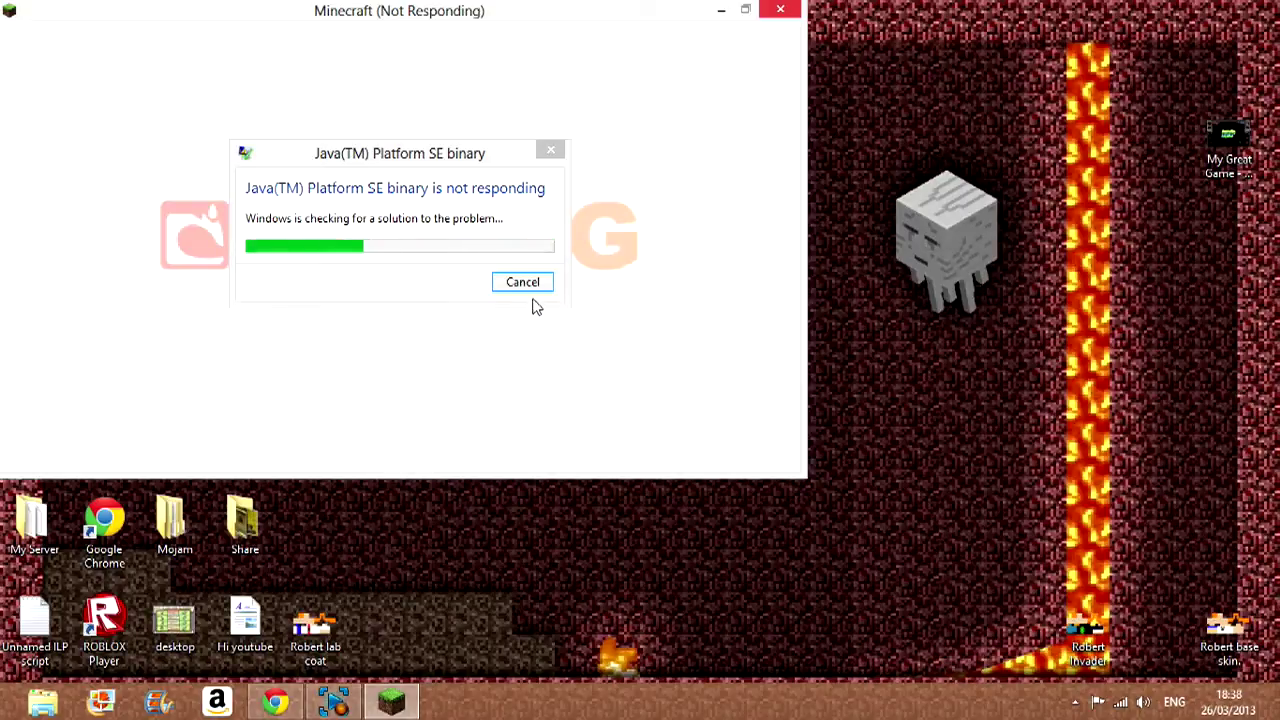
{"action": "left_click", "coordinate": [526, 285]}
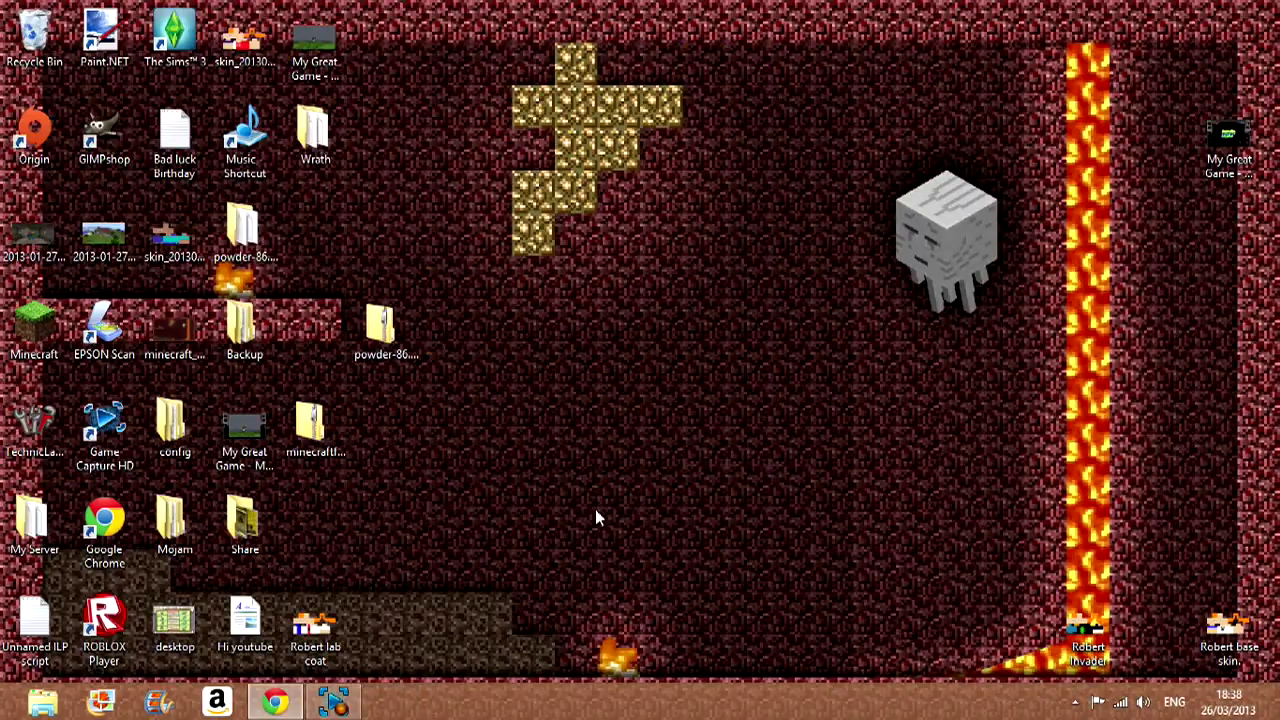
{"action": "left_click", "coordinate": [275, 702]}
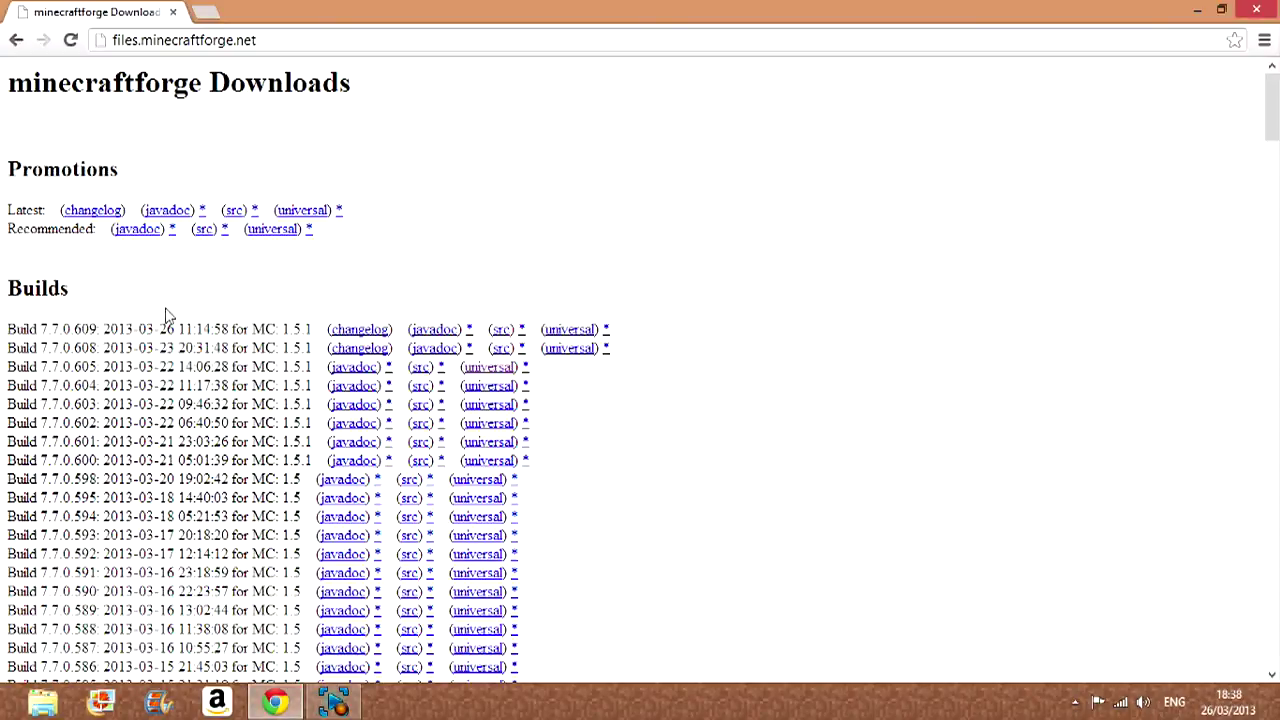
Download the universal zip of Forge build 7.7.0.609 and show it in its folder
{"action": "left_click", "coordinate": [590, 332]}
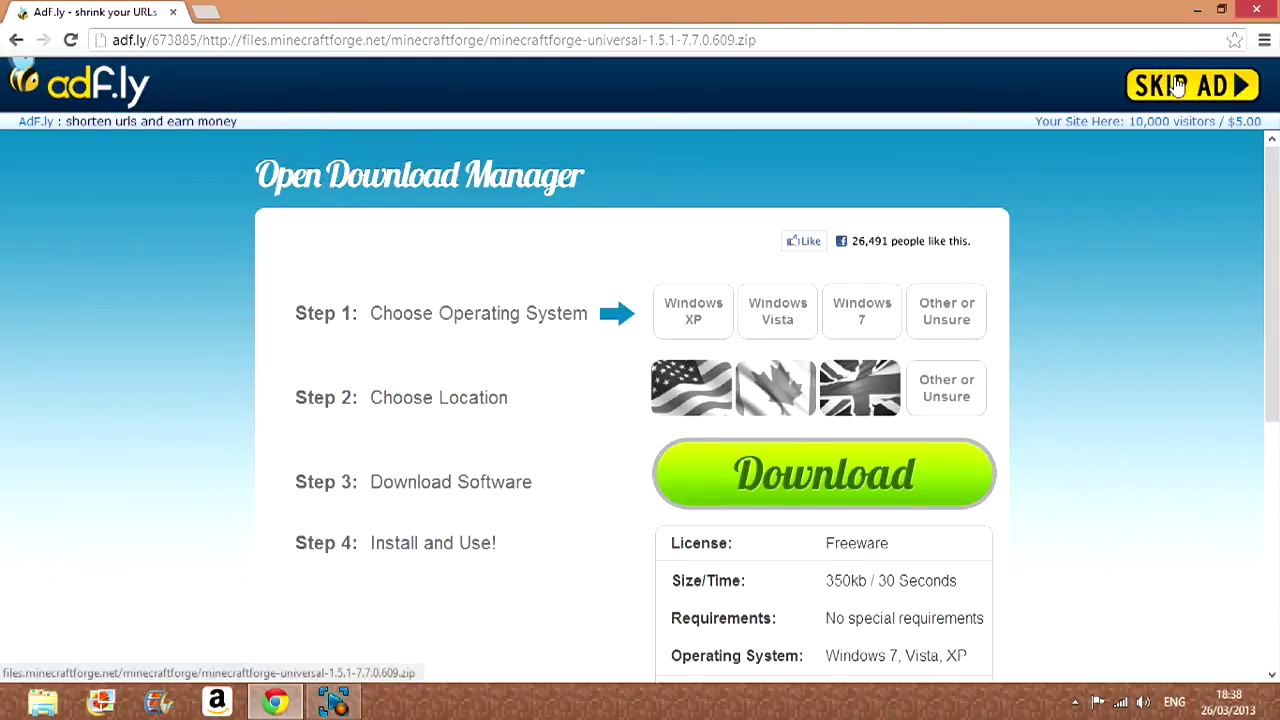
{"action": "left_click", "coordinate": [1178, 86]}
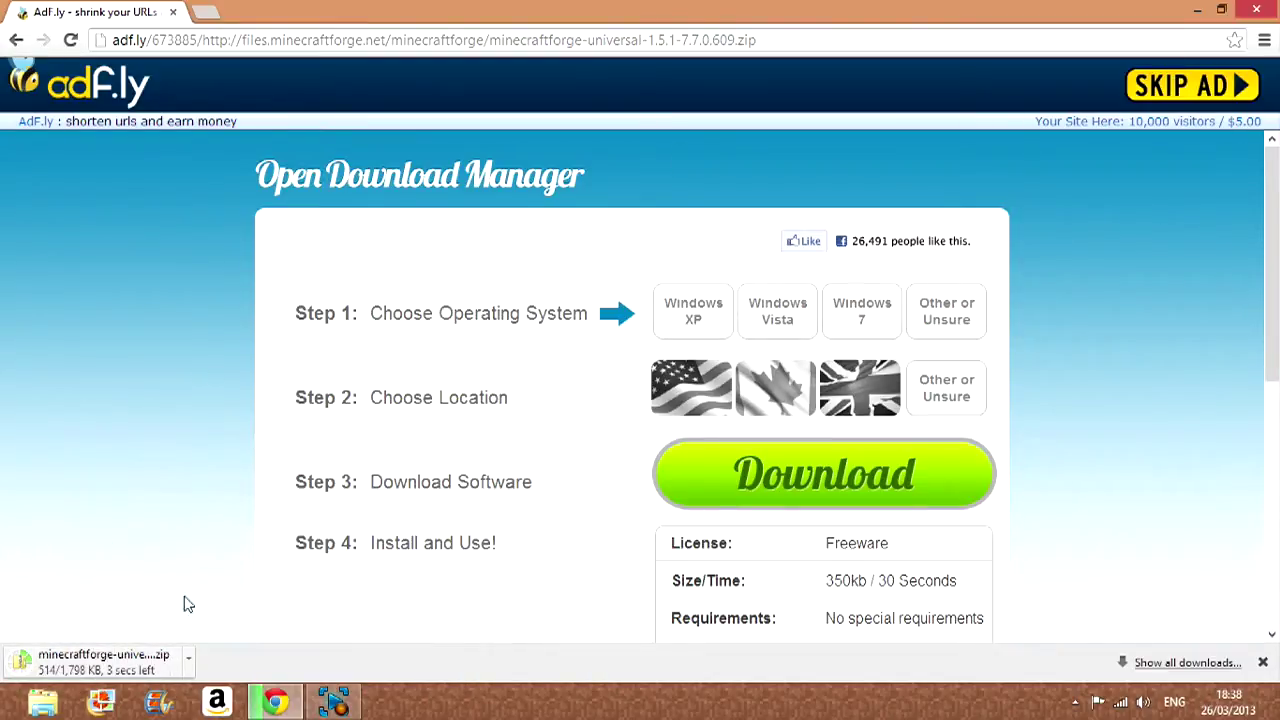
{"action": "left_click", "coordinate": [188, 660]}
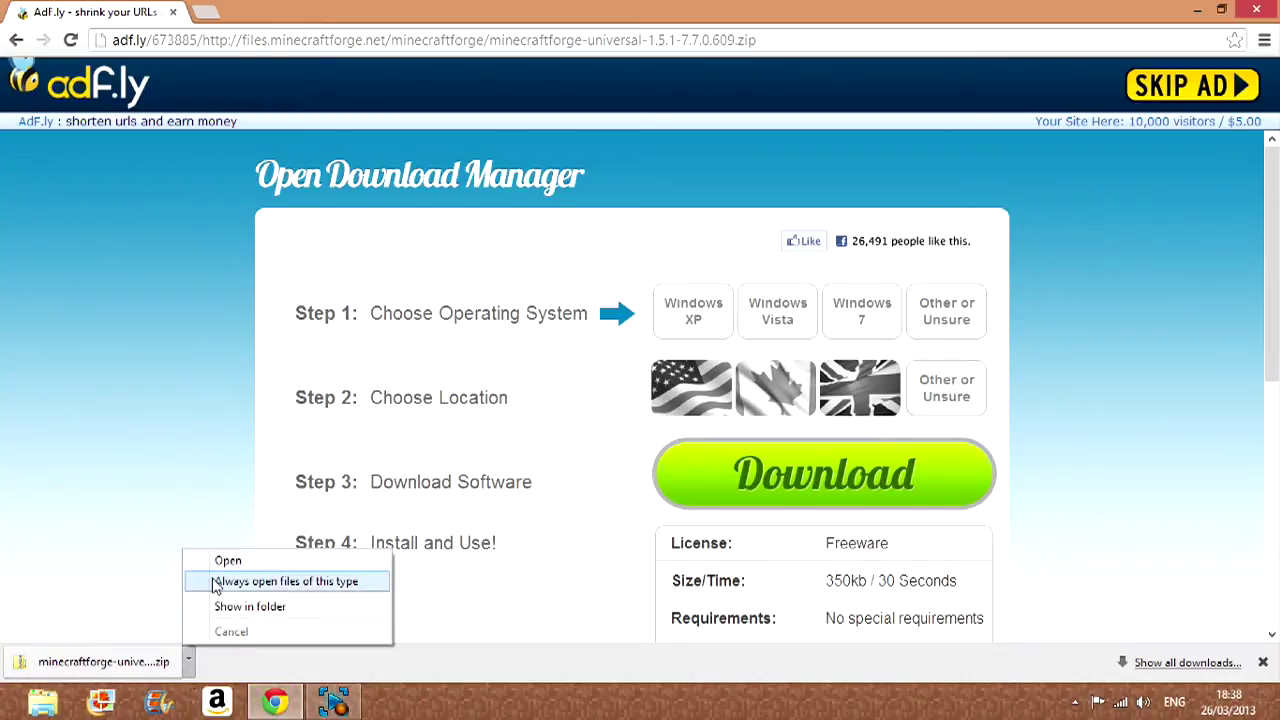
{"action": "left_click", "coordinate": [220, 607]}
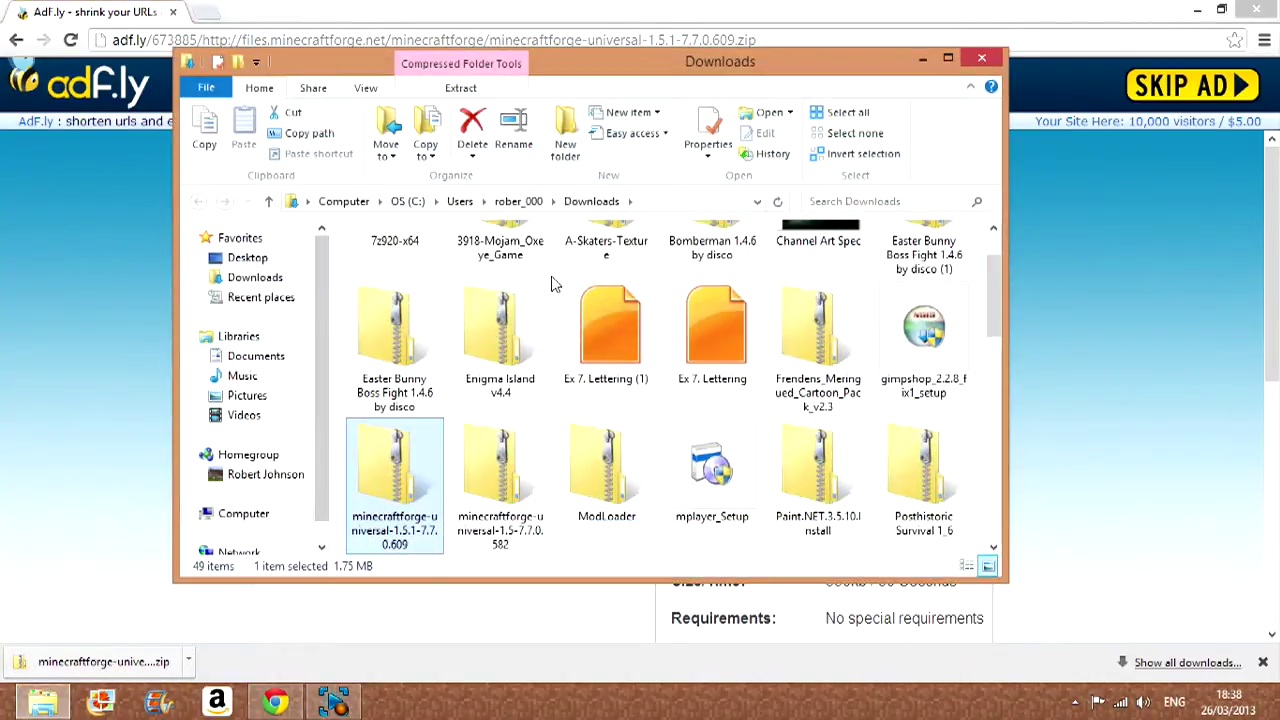
Cut the minecraftforge-universal-1.5.1-7.7.0.609 zip and minimize Chrome
{"action": "right_click", "coordinate": [378, 495]}
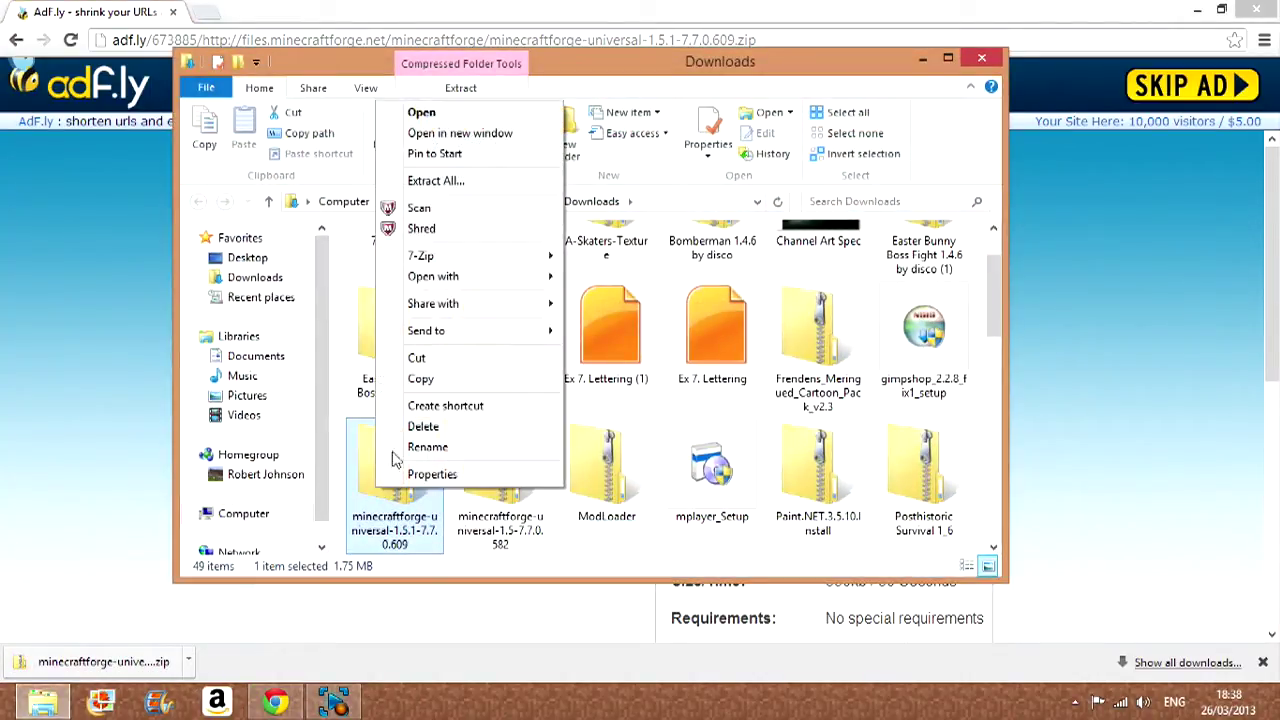
{"action": "left_click", "coordinate": [417, 358]}
{"action": "left_click", "coordinate": [1190, 8]}
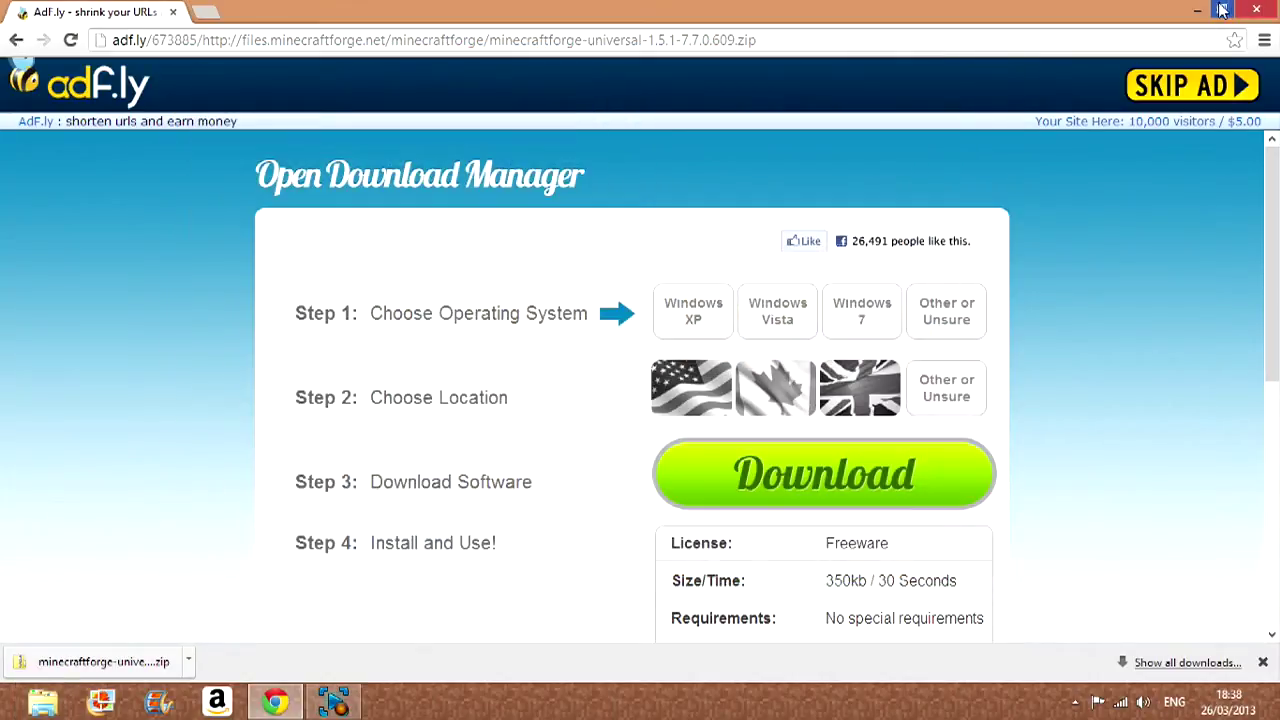
{"action": "left_click", "coordinate": [1197, 10]}
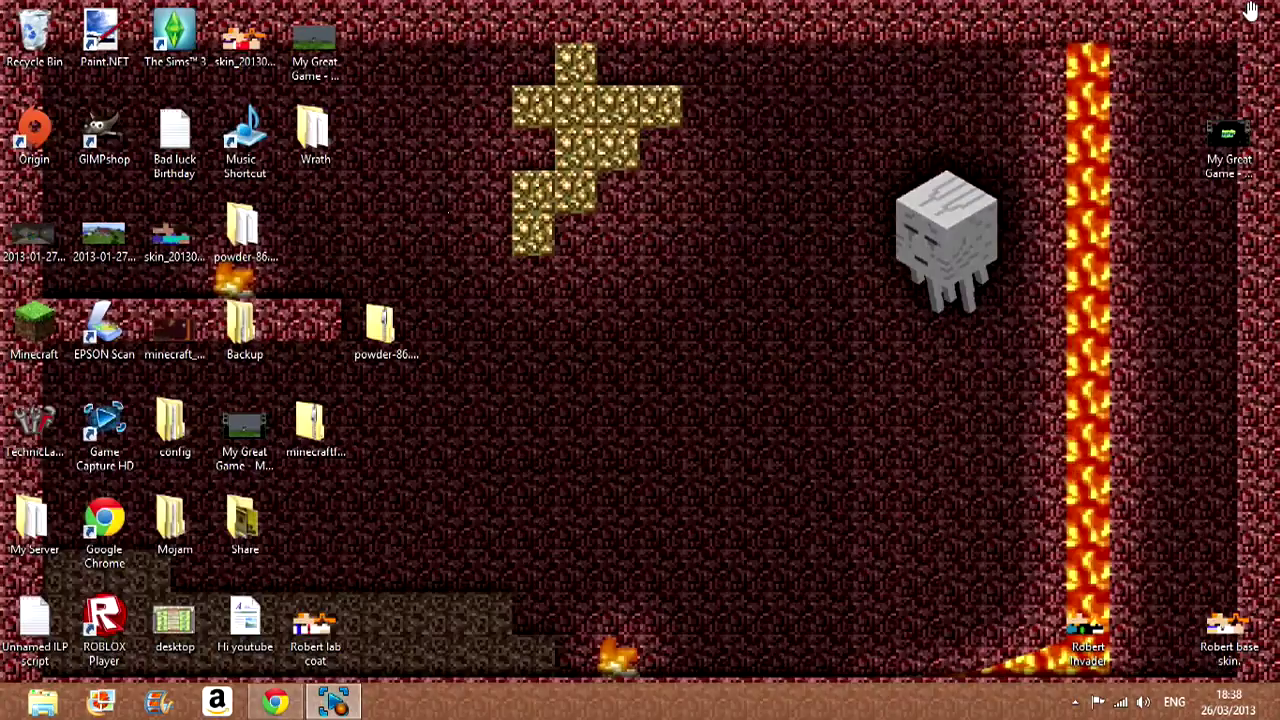
Paste the Forge universal zip onto the desktop
{"action": "right_click", "coordinate": [324, 242]}
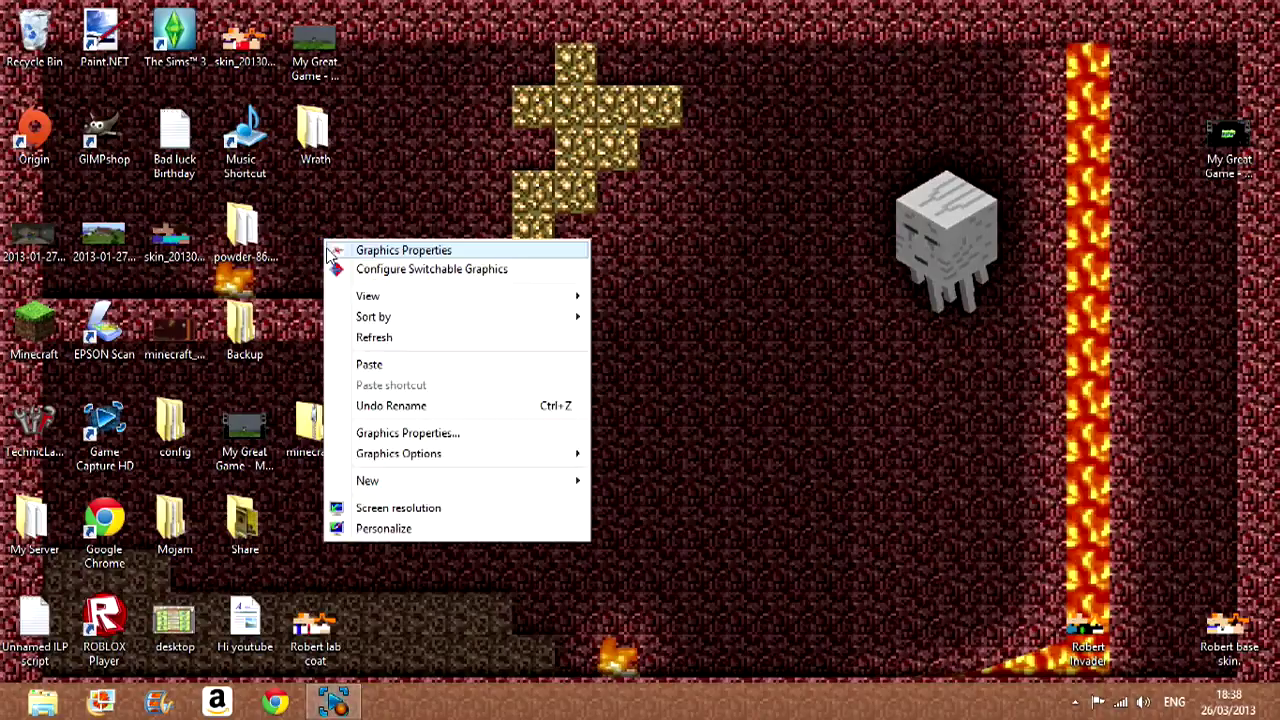
{"action": "left_click", "coordinate": [370, 366]}
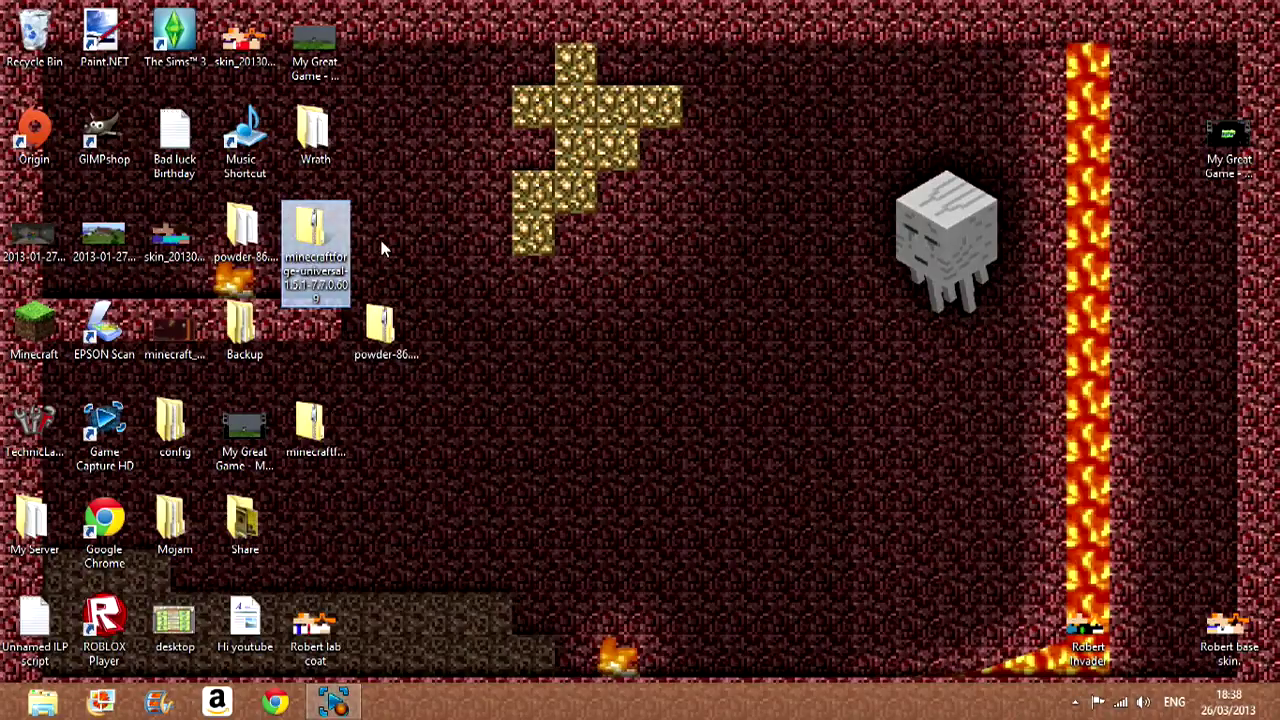
{"action": "left_click", "coordinate": [368, 290]}
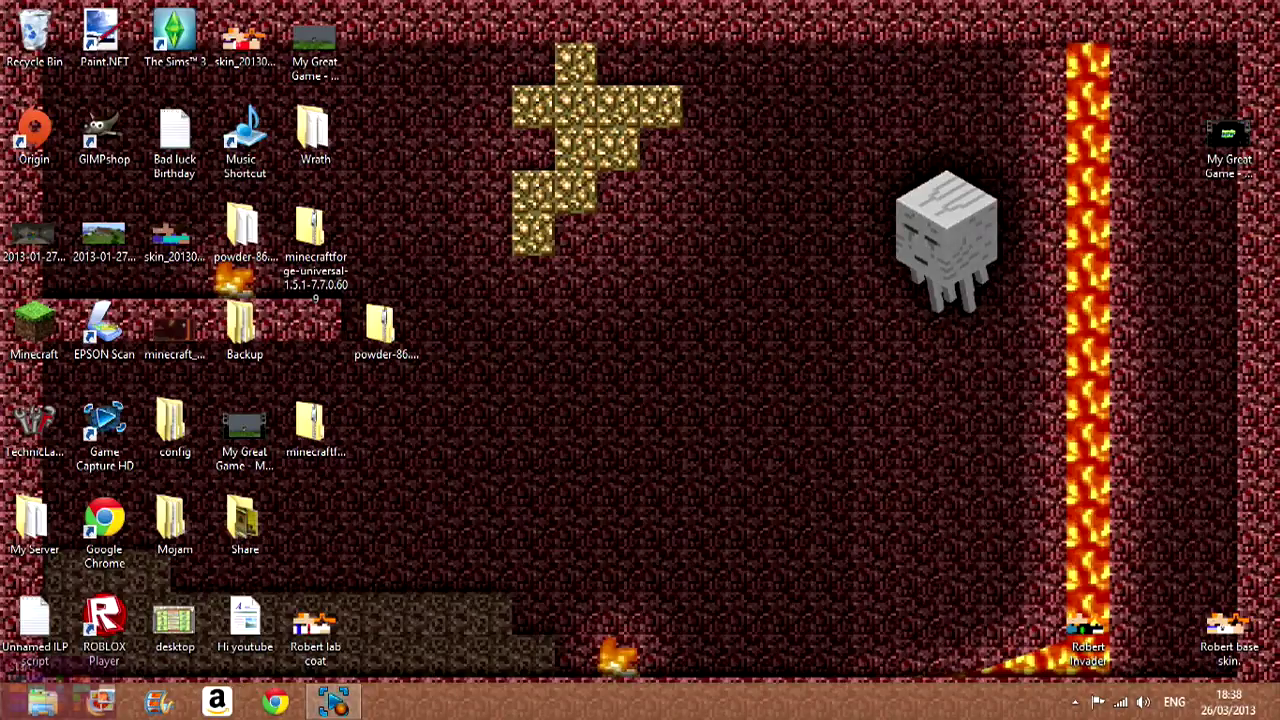
Open the AppData Roaming folder by searching %appdata% from the Start screen
{"action": "left_click", "coordinate": [15, 705]}
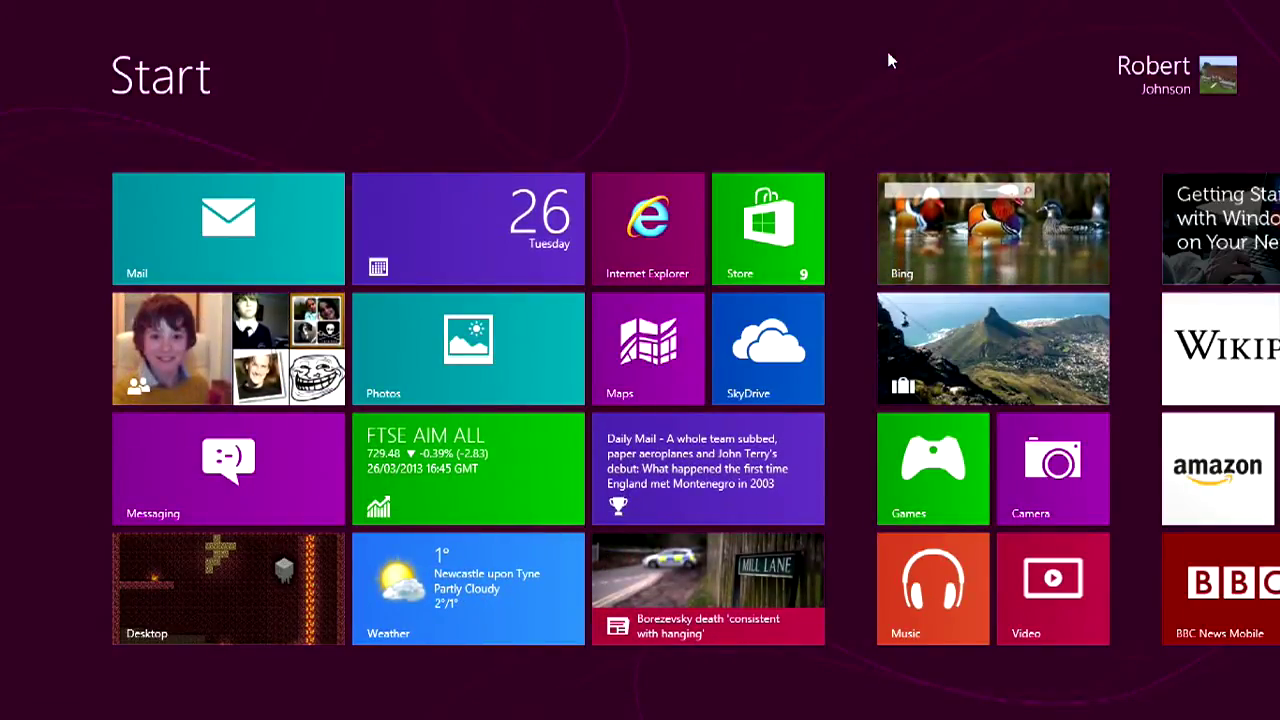
{"action": "type", "text": "%appdate"}
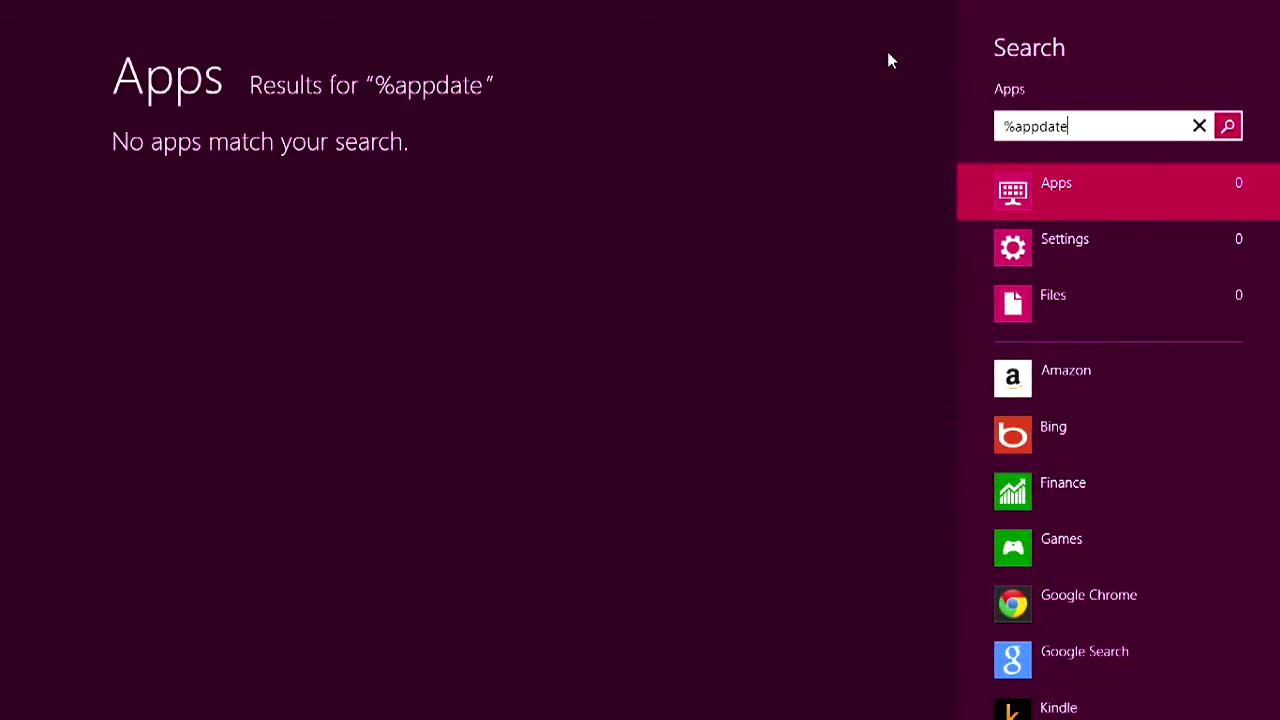
{"action": "type", "text": "%"}
{"action": "key", "text": "BackSpace"}
{"action": "key", "text": "BackSpace"}
{"action": "key", "text": "BackSpace"}
{"action": "type", "text": "ta%"}
{"action": "key", "text": "Return"}
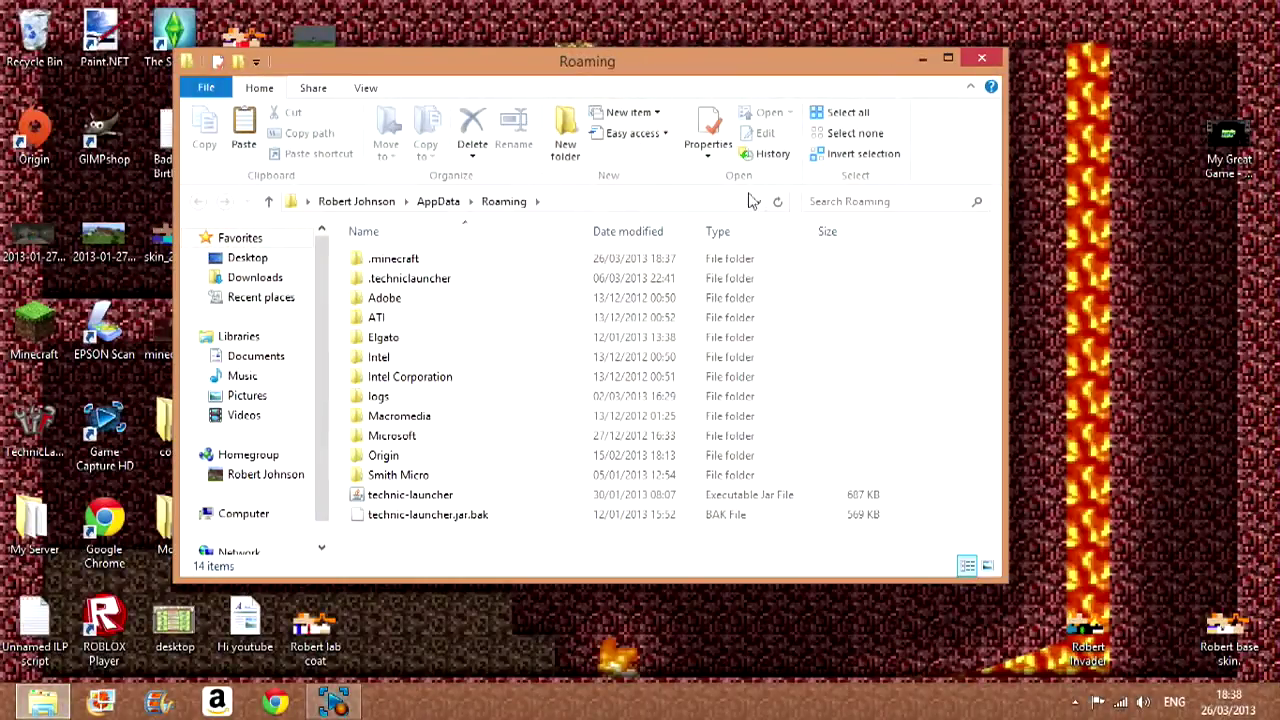
Open .minecraft\bin, check the minecraft.jar context menu, then bring up a new Chrome window
{"action": "double_click", "coordinate": [472, 262]}
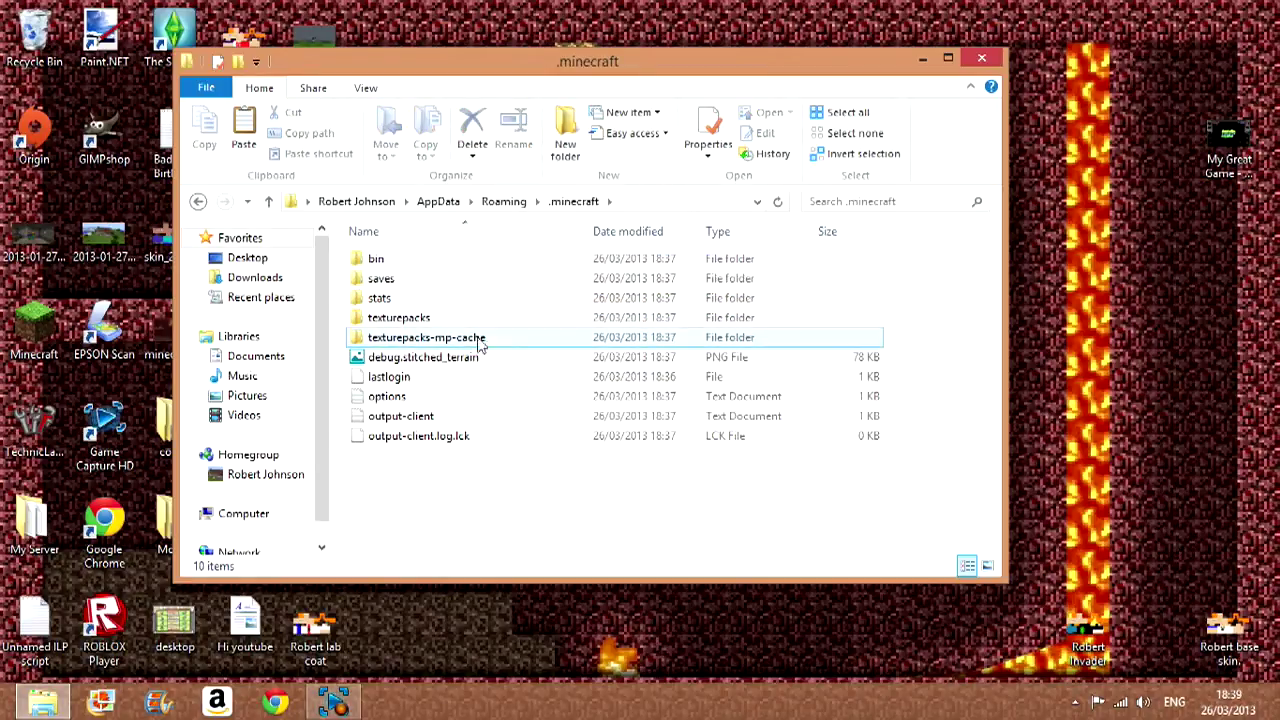
{"action": "double_click", "coordinate": [378, 259]}
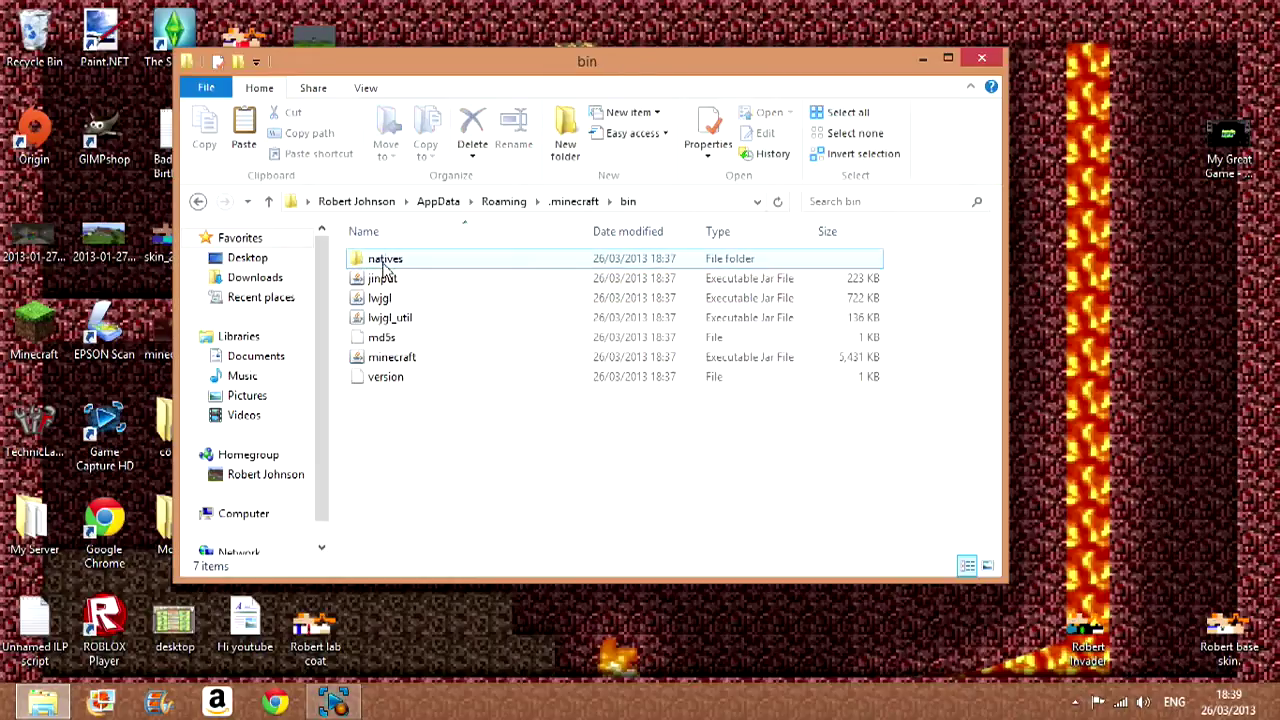
{"action": "right_click", "coordinate": [417, 366]}
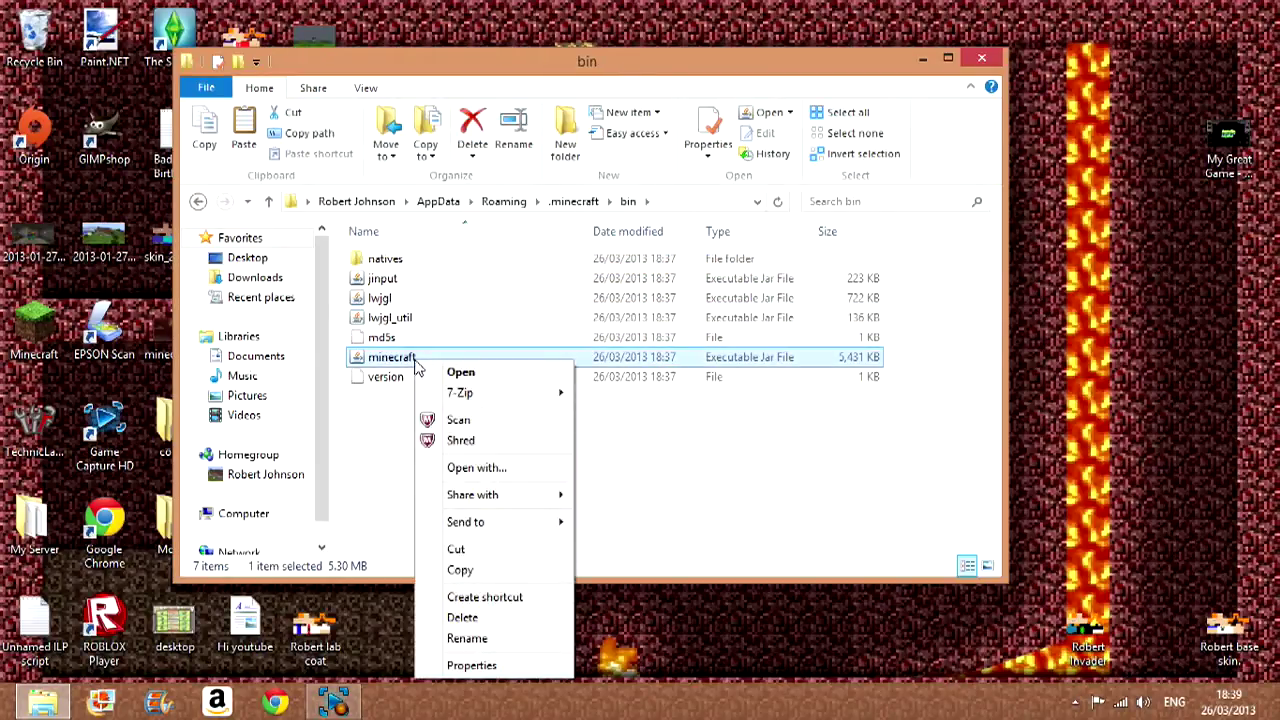
{"action": "mouse_move", "coordinate": [445, 393]}
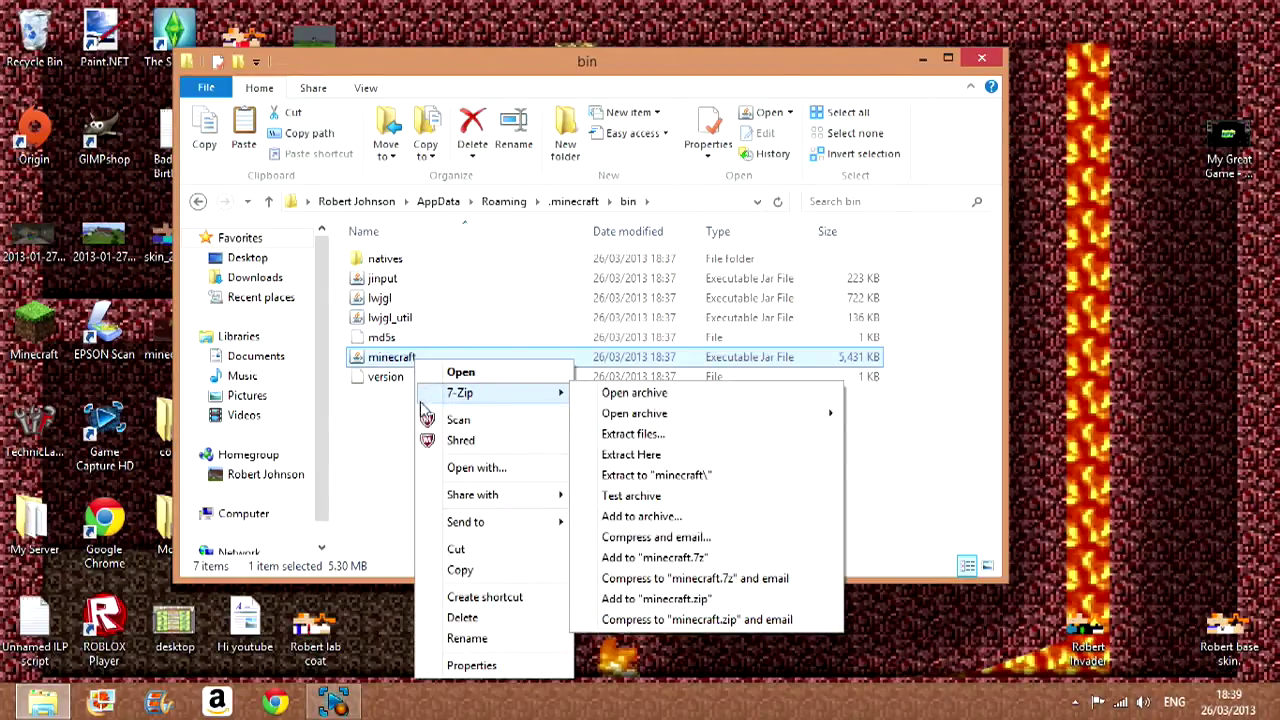
{"action": "left_click", "coordinate": [366, 438]}
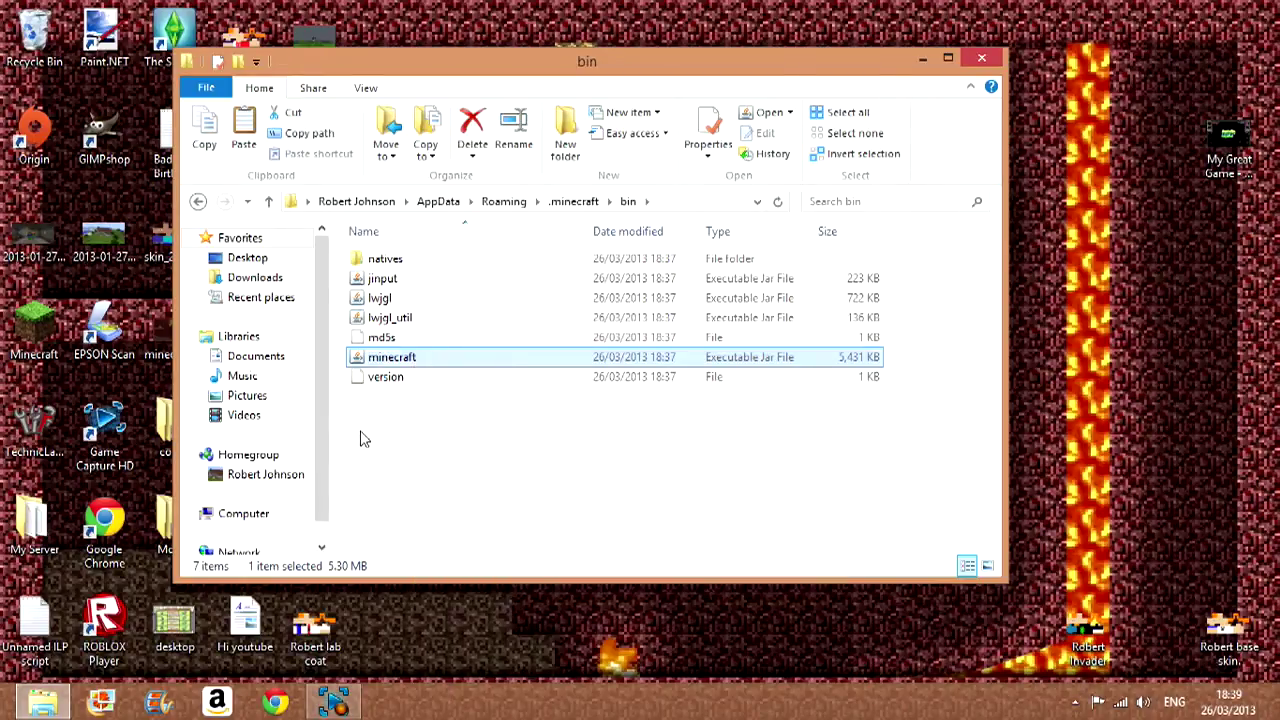
{"action": "left_click", "coordinate": [275, 702]}
{"action": "left_click", "coordinate": [563, 330]}
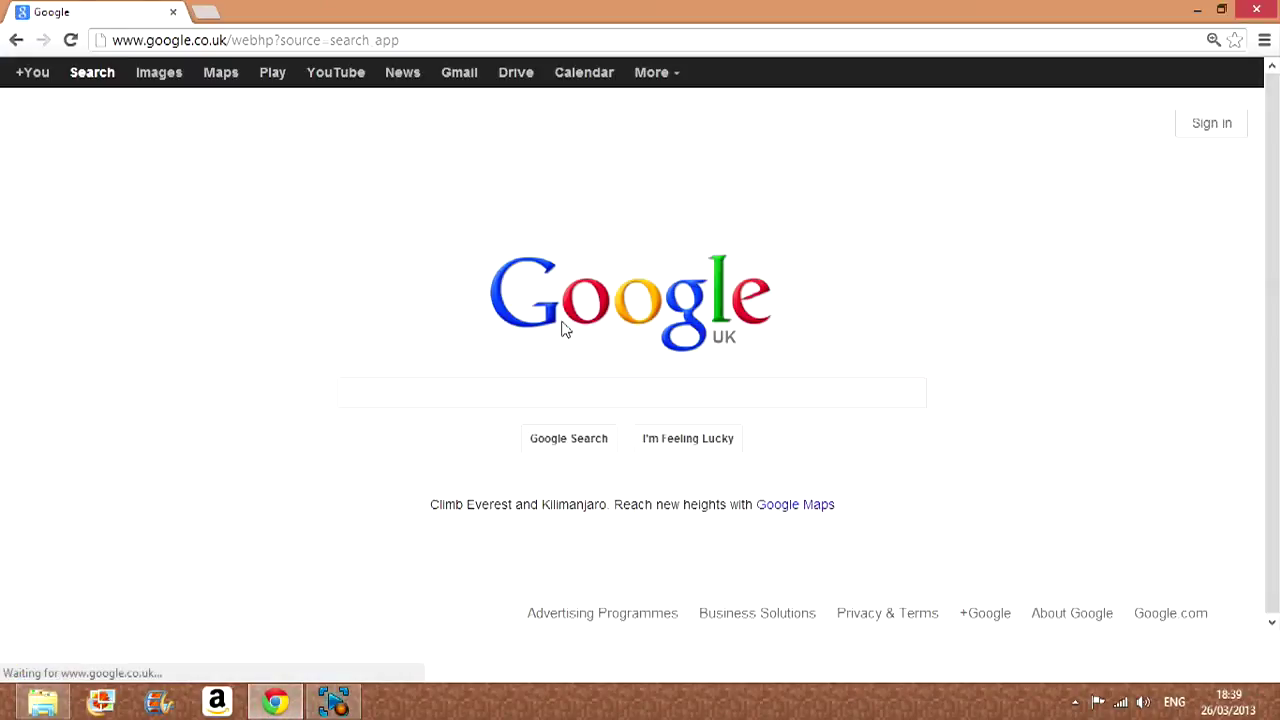
{"action": "type", "text": "7-"}
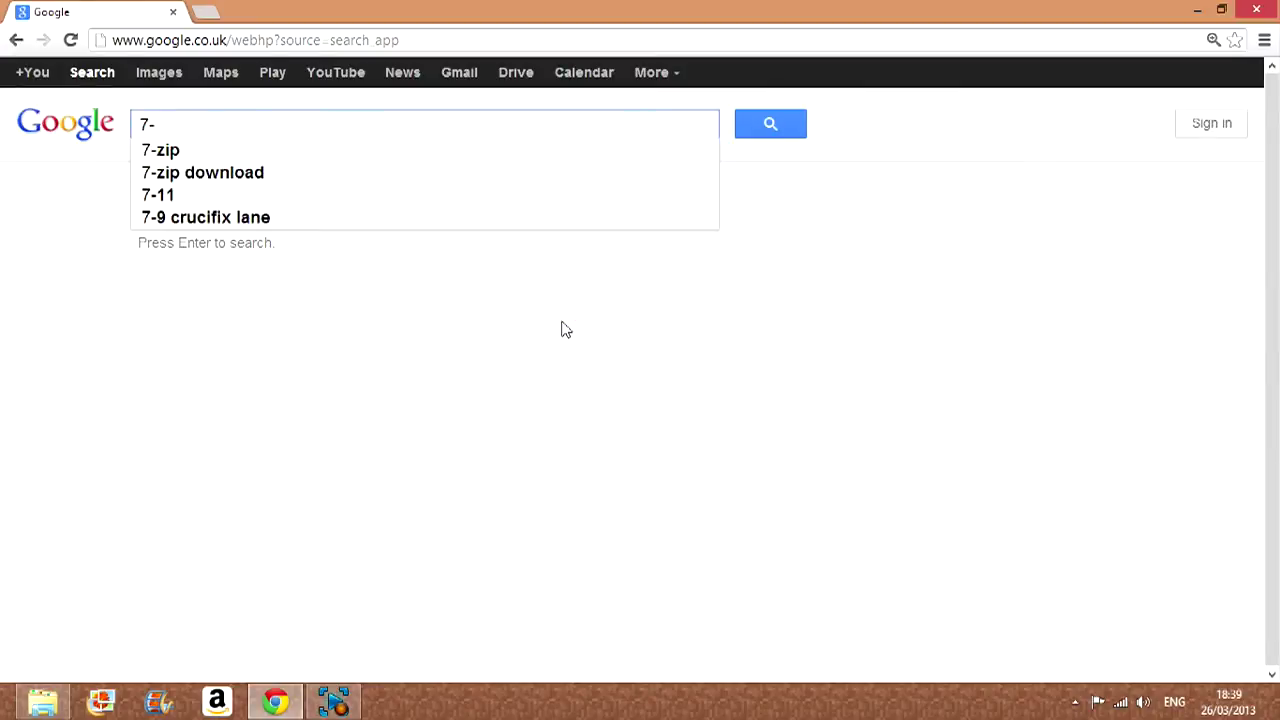
{"action": "type", "text": "zip"}
{"action": "key", "text": "Return"}
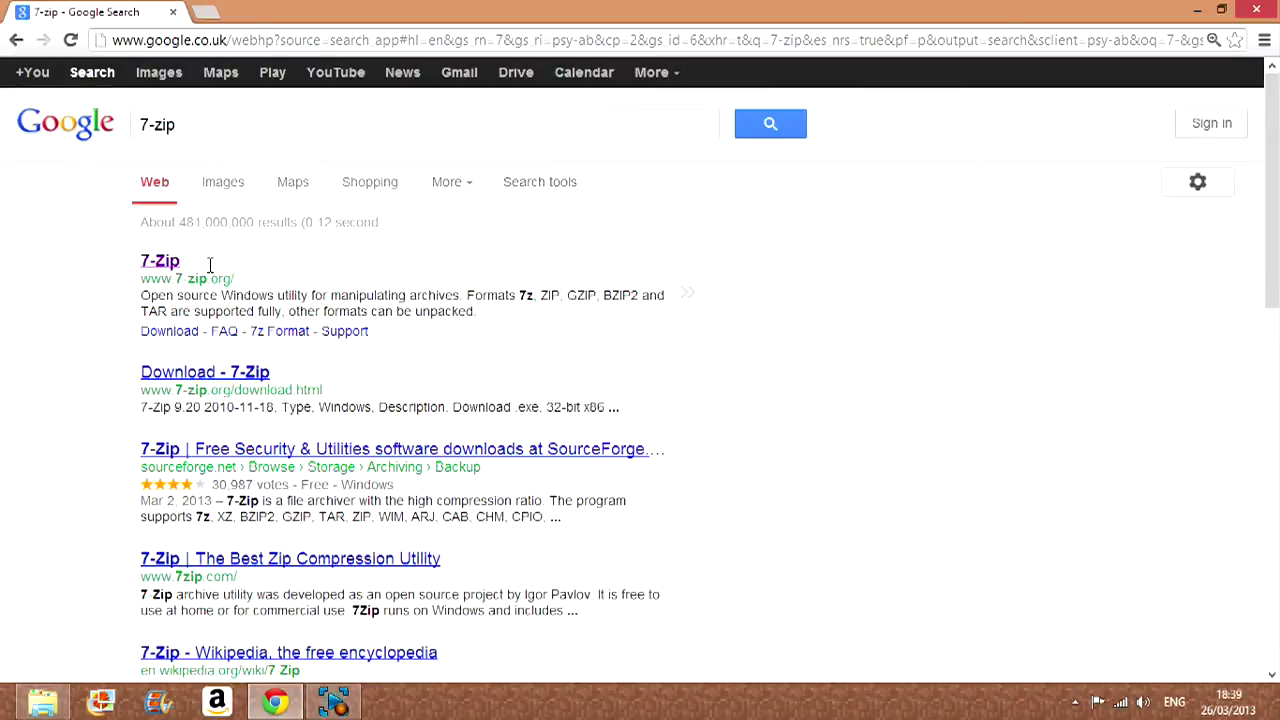
{"action": "left_click", "coordinate": [168, 262]}
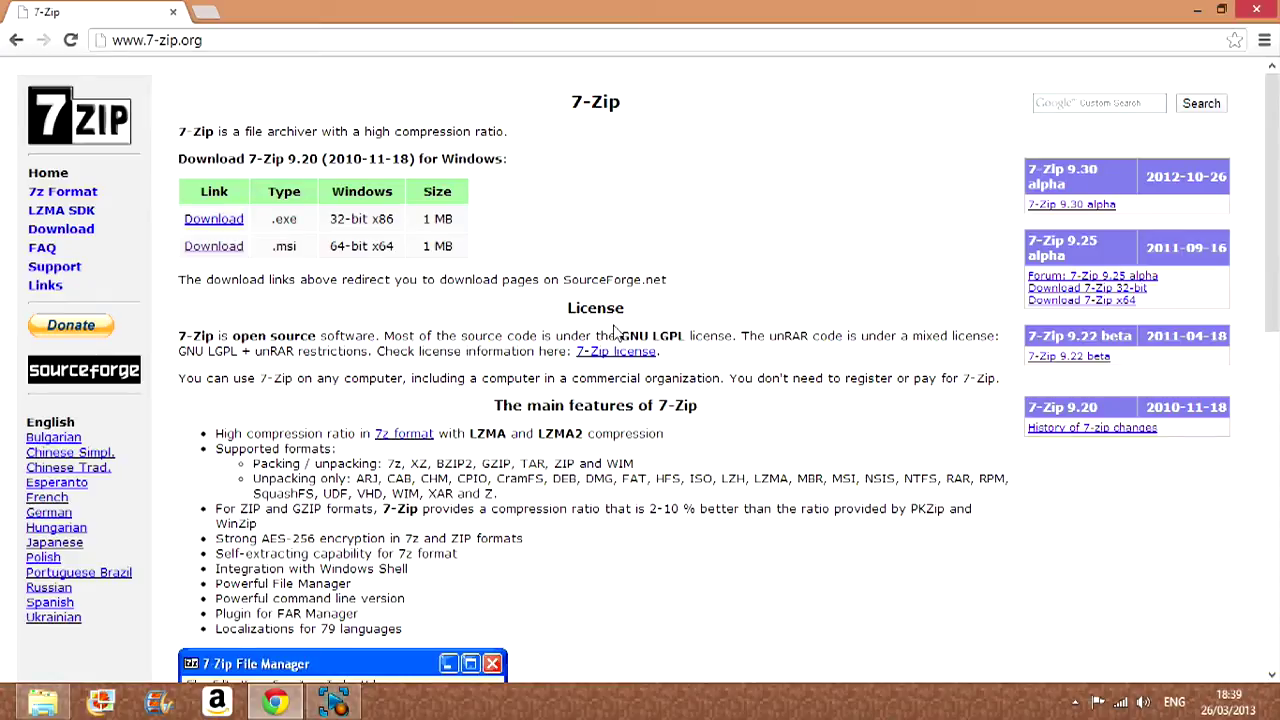
Close Chrome and open minecraft.jar as an archive in 7-Zip
{"action": "left_click", "coordinate": [173, 12]}
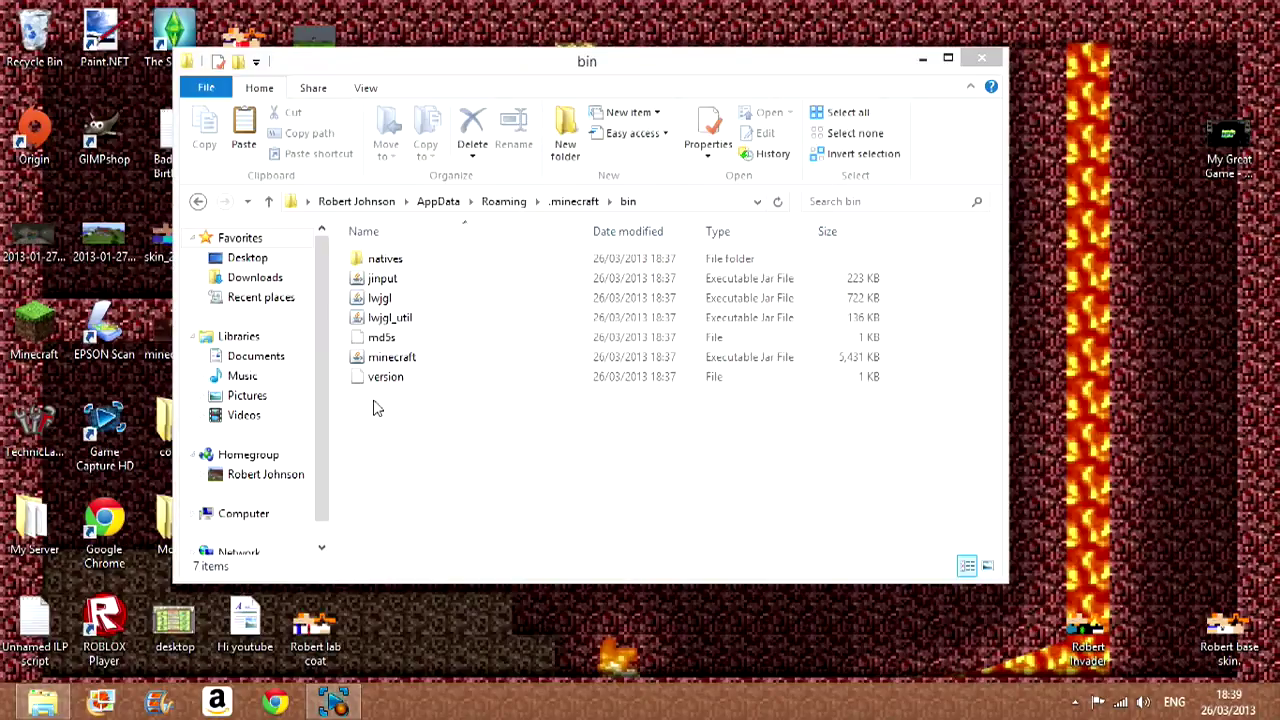
{"action": "right_click", "coordinate": [356, 362]}
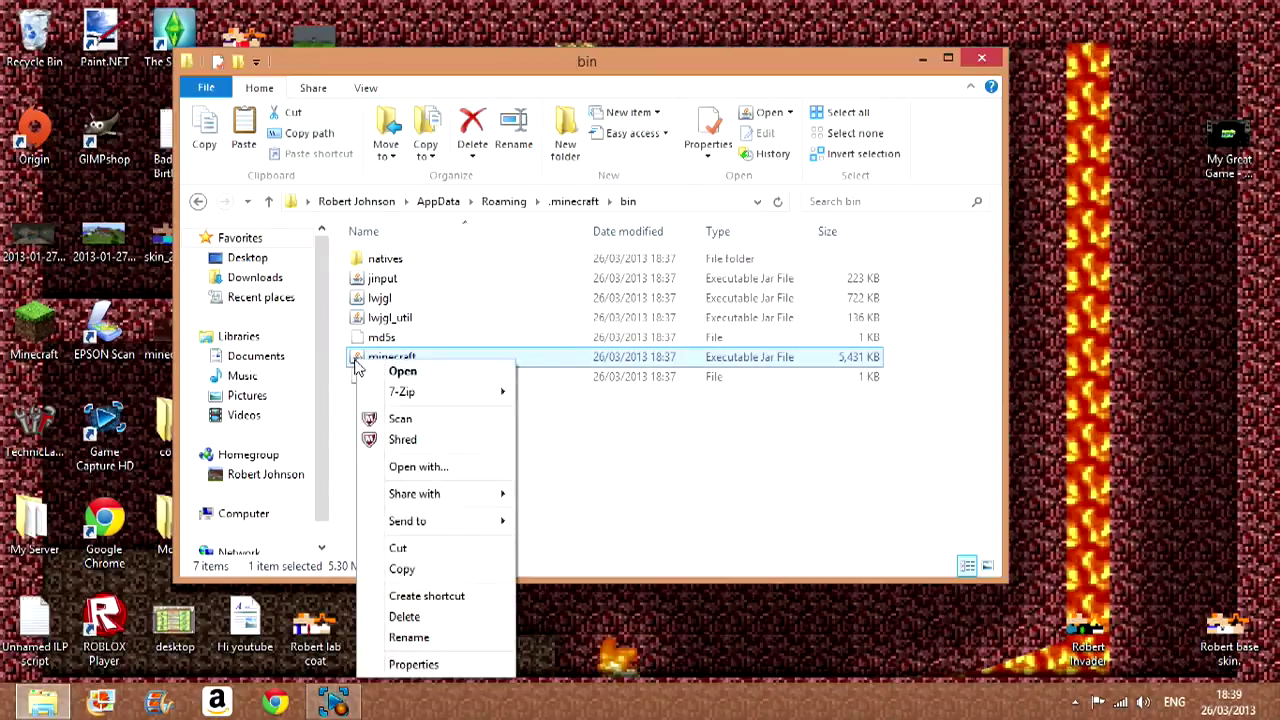
{"action": "mouse_move", "coordinate": [410, 391]}
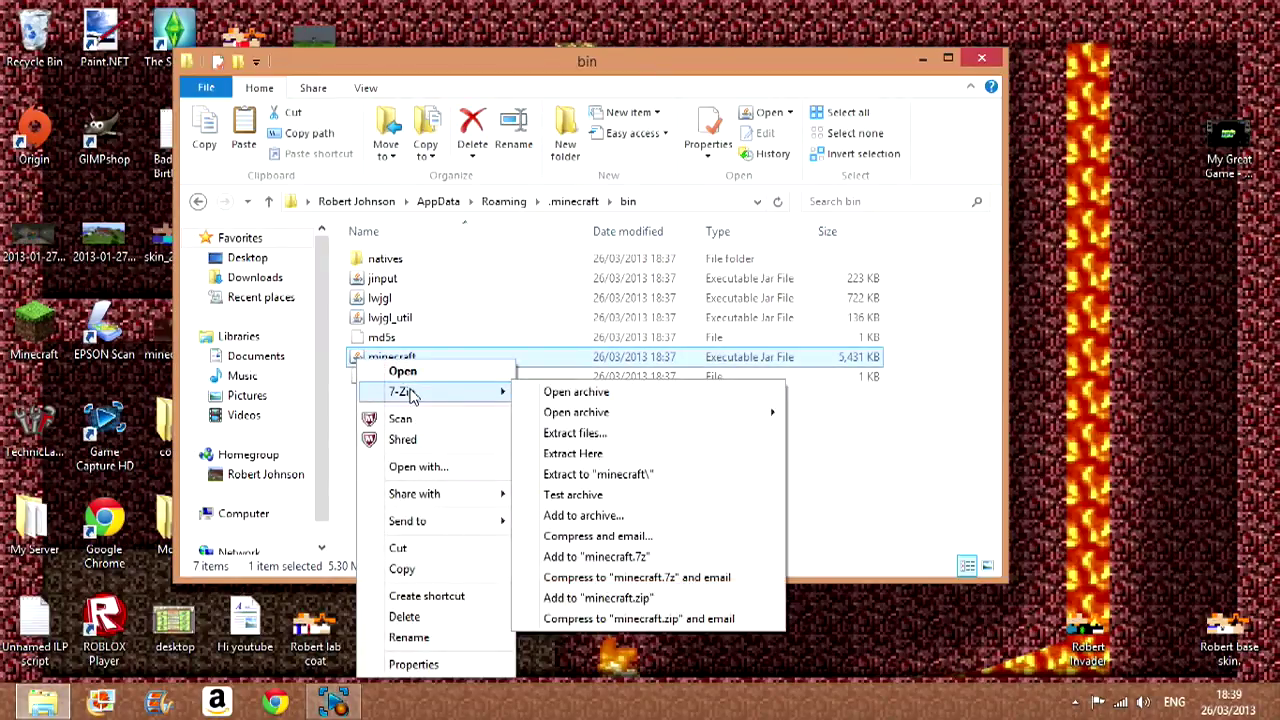
{"action": "left_click", "coordinate": [578, 392]}
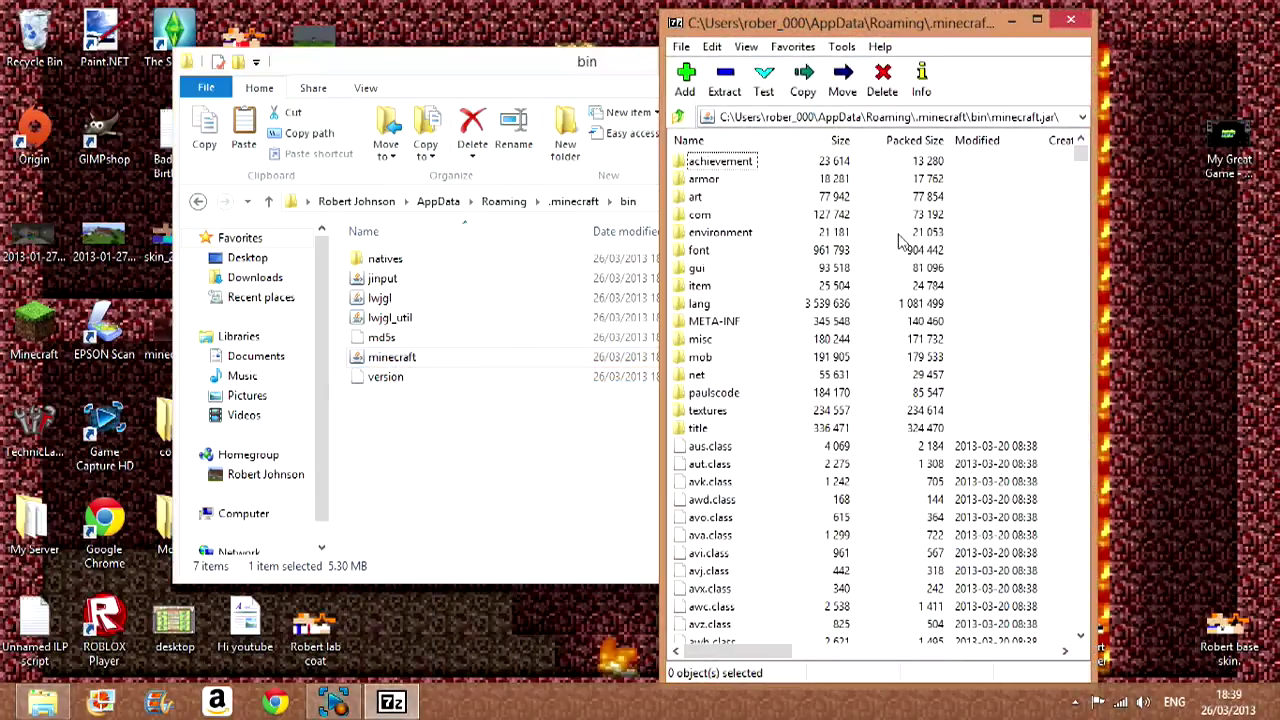
Delete the META-INF folder from the jar's root and confirm the deletion
{"action": "double_click", "coordinate": [718, 162]}
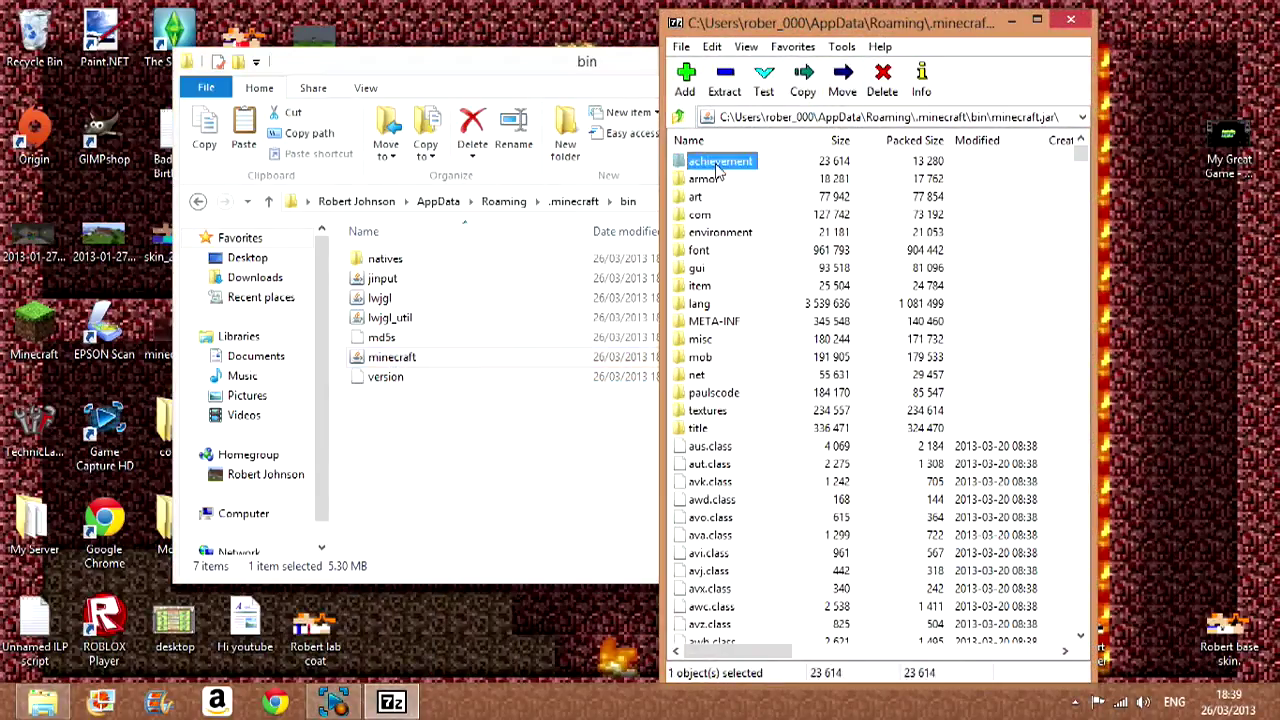
{"action": "left_click", "coordinate": [679, 118]}
{"action": "right_click", "coordinate": [707, 320]}
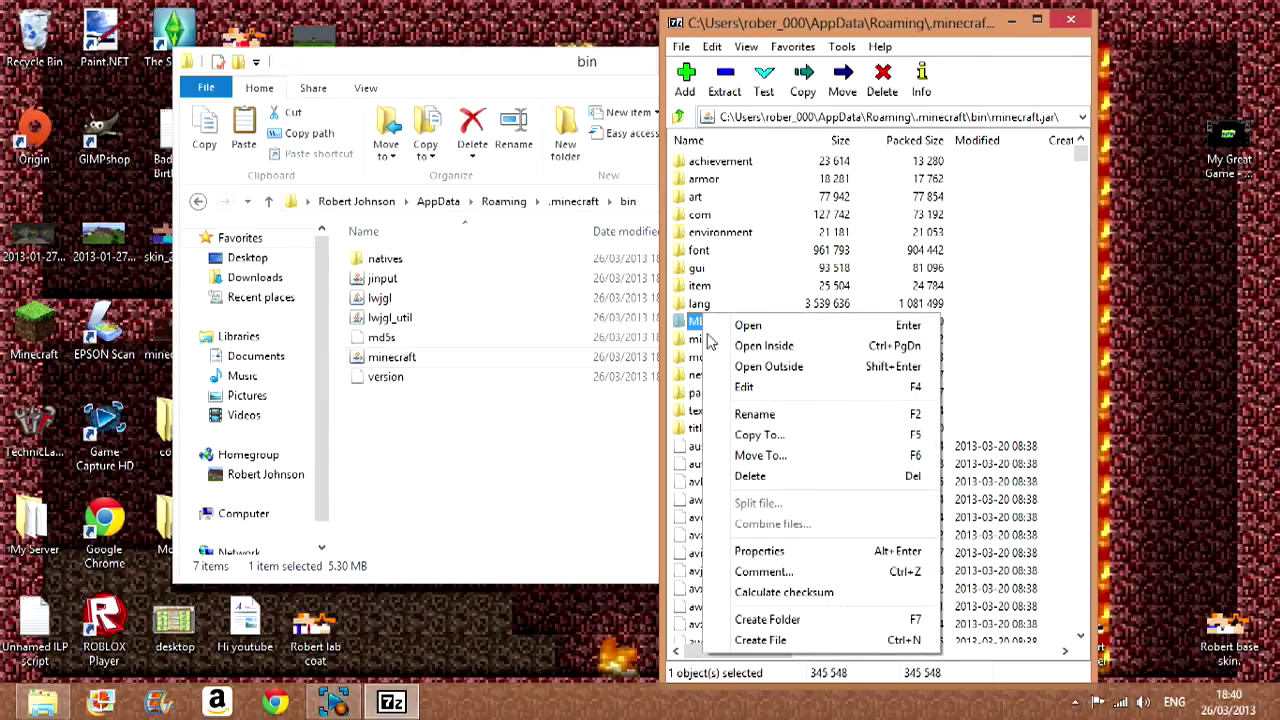
{"action": "left_click", "coordinate": [727, 477]}
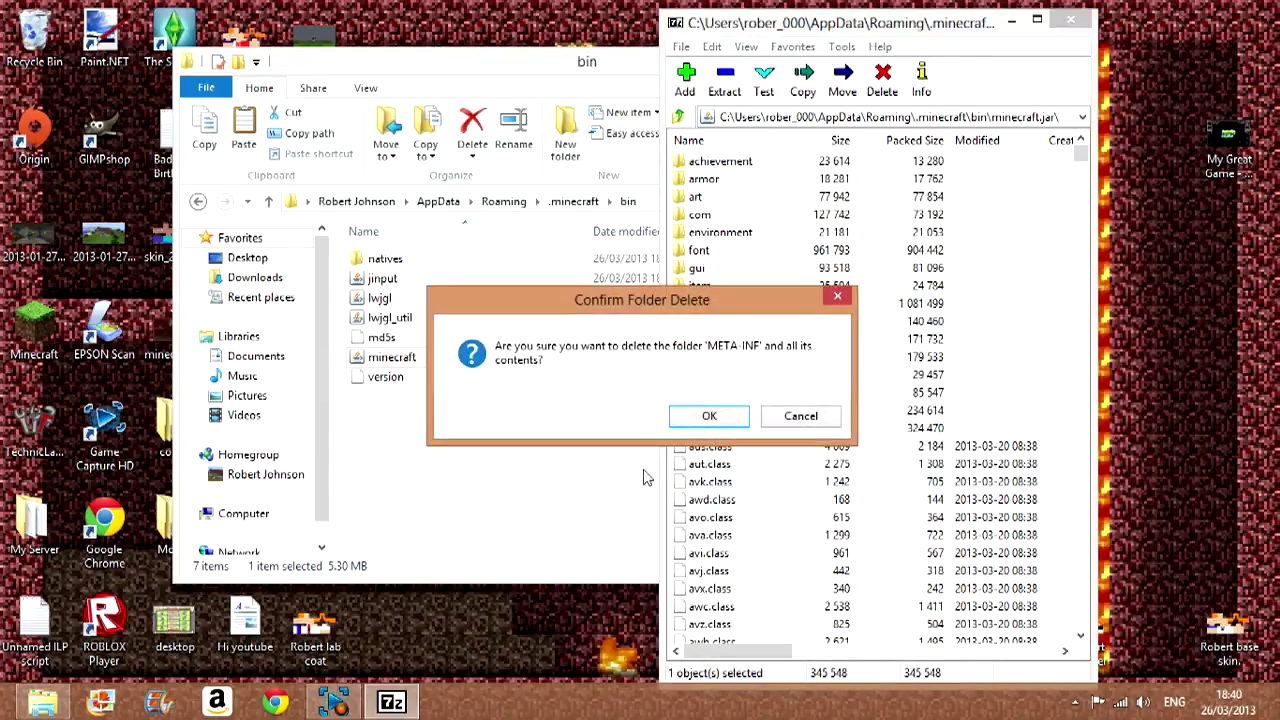
{"action": "left_click", "coordinate": [708, 425]}
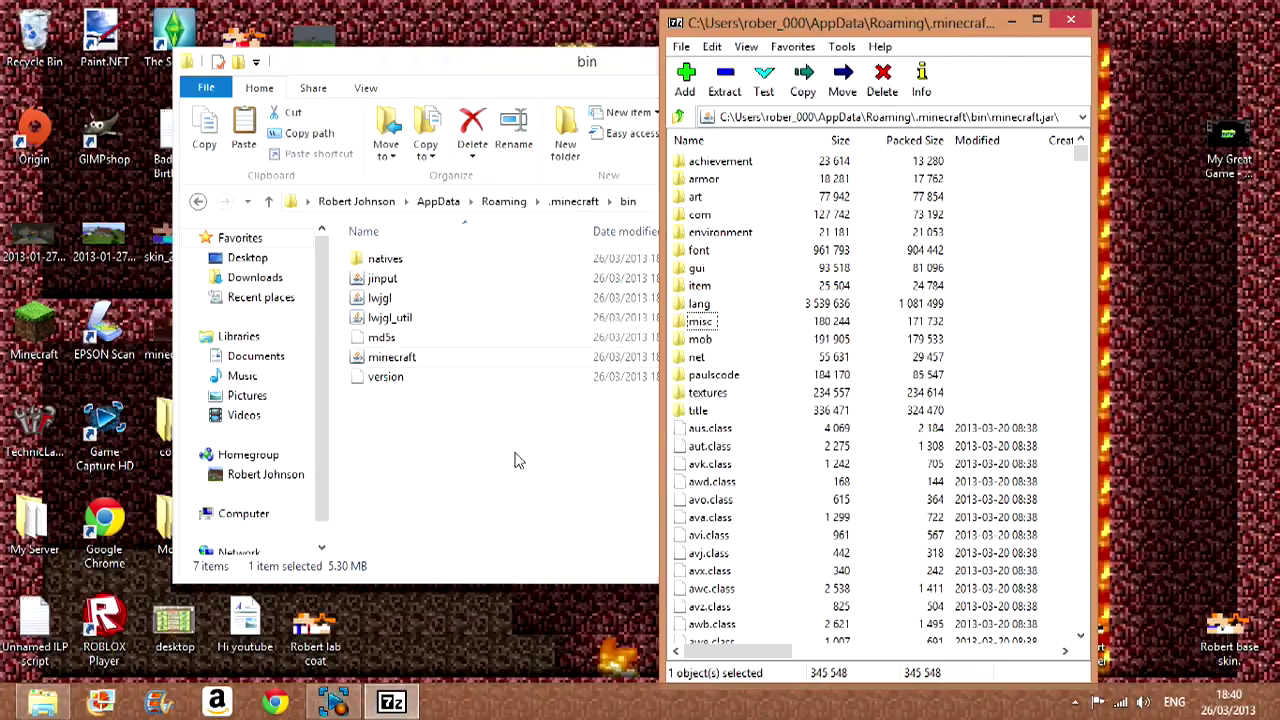
{"action": "left_click", "coordinate": [517, 460]}
Open minecraftforge-universal-1.5.1-7.7.0.609.zip in 7-Zip File Manager via the 7-Zip context menu
{"action": "left_click_drag", "start_coordinate": [429, 63], "coordinate": [591, 405]}
{"action": "double_click", "coordinate": [289, 247]}
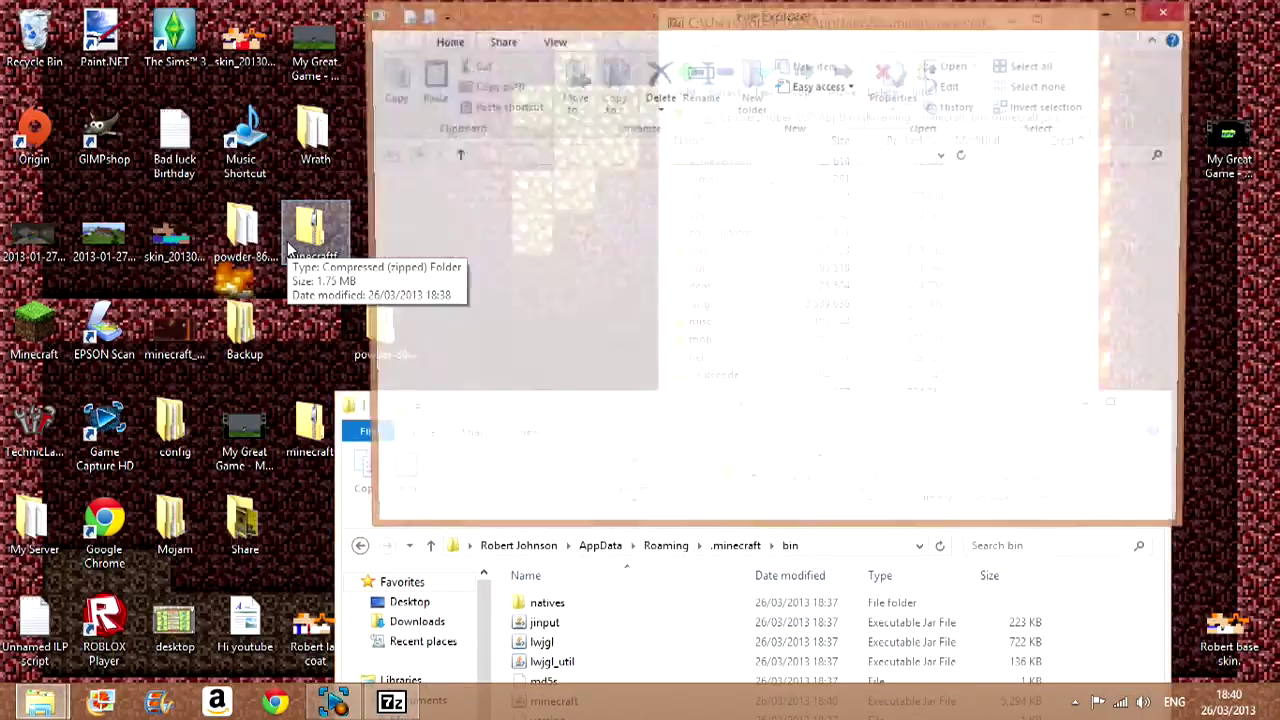
{"action": "left_click", "coordinate": [1185, 12]}
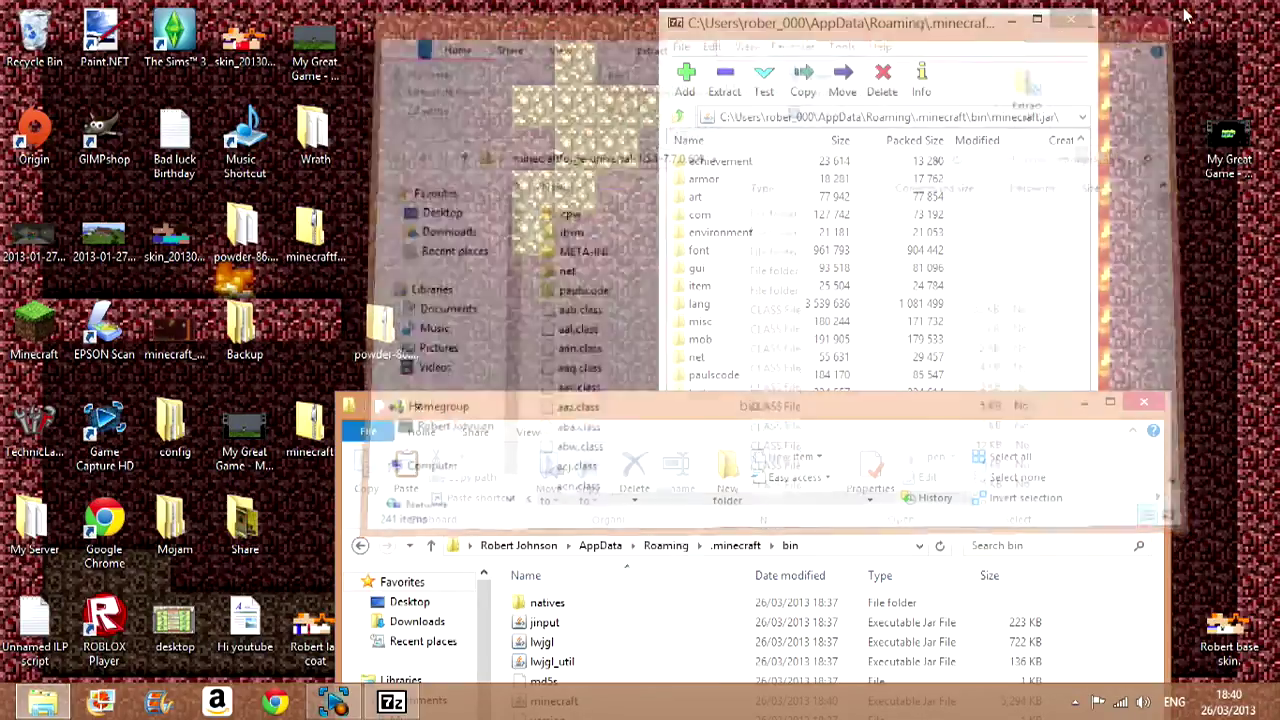
{"action": "right_click", "coordinate": [299, 230]}
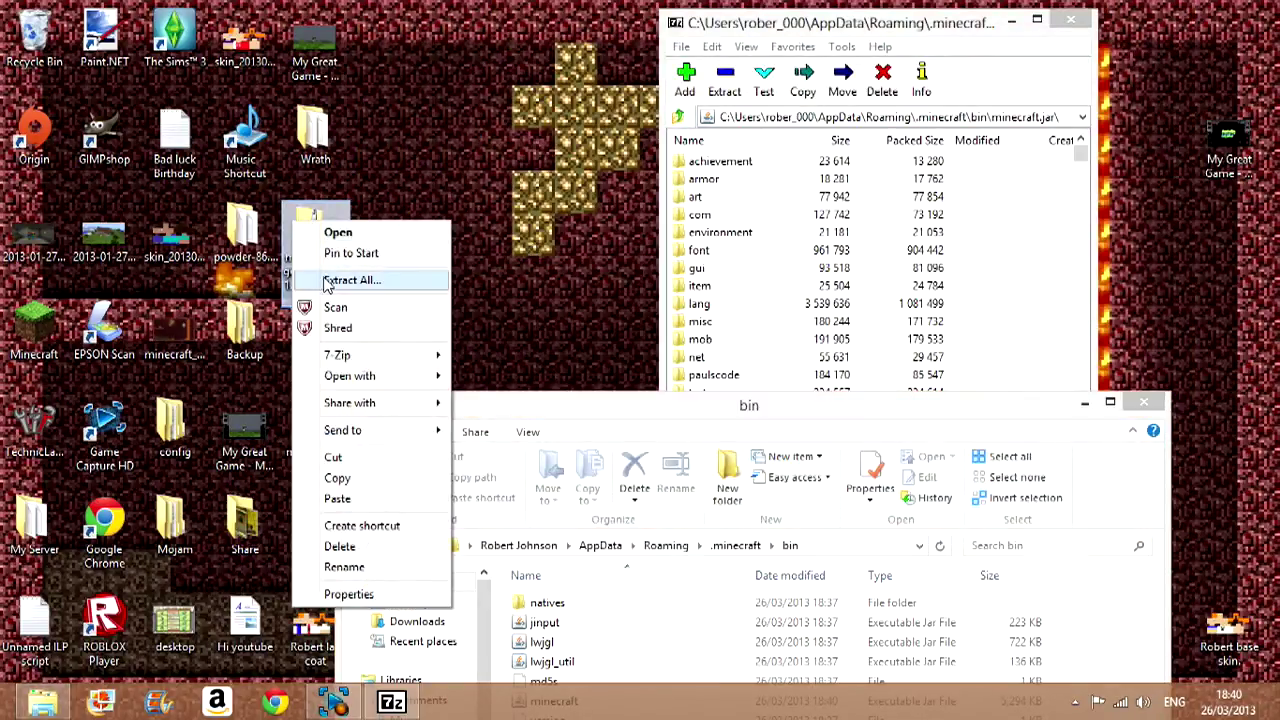
{"action": "mouse_move", "coordinate": [360, 358]}
{"action": "left_click", "coordinate": [510, 356]}
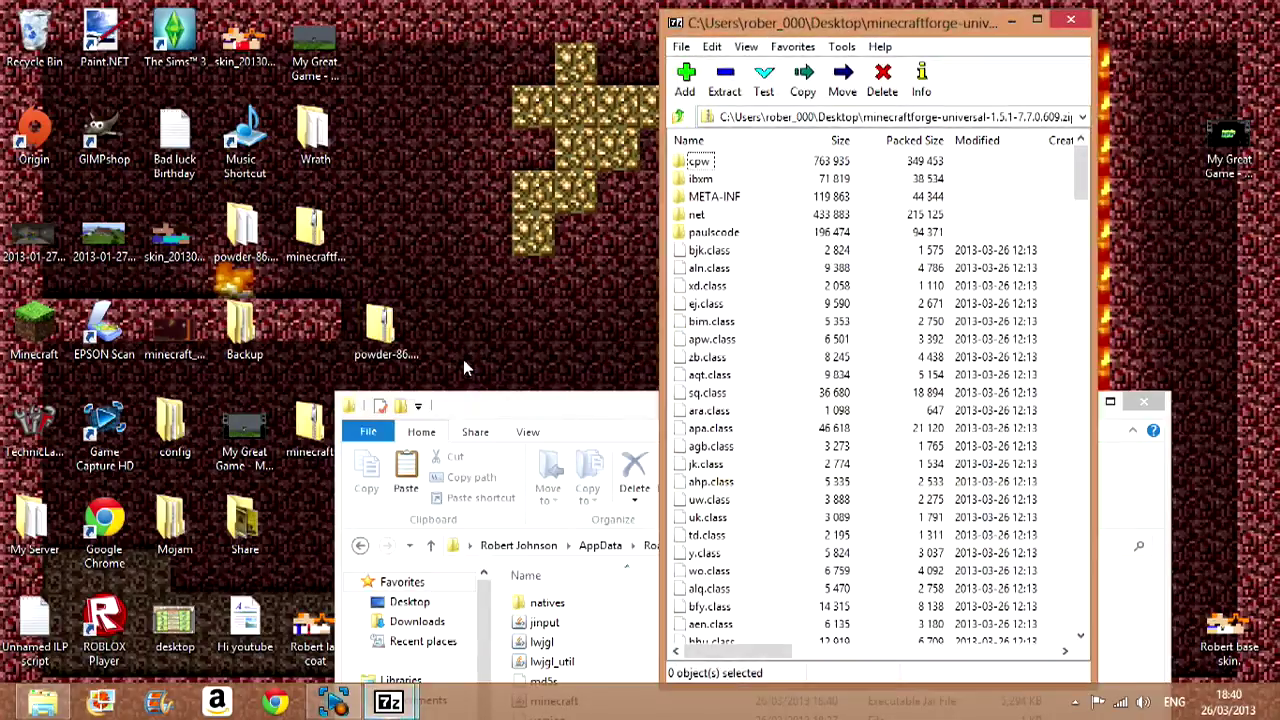
Place the restored Forge zip window to the left of the minecraft.jar window
{"action": "left_click_drag", "start_coordinate": [965, 20], "coordinate": [560, 0]}
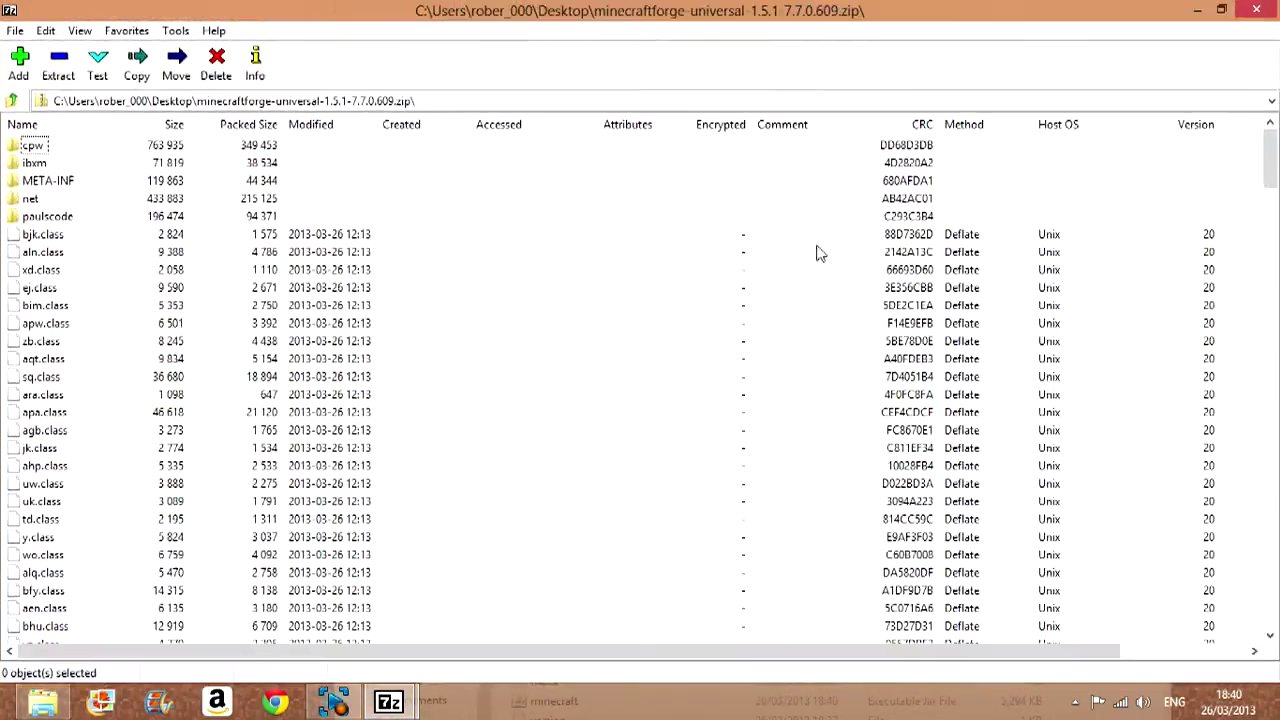
{"action": "left_click", "coordinate": [1221, 9]}
{"action": "left_click_drag", "start_coordinate": [910, 24], "coordinate": [572, 30]}
{"action": "double_click", "coordinate": [572, 24]}
{"action": "left_click", "coordinate": [1221, 10]}
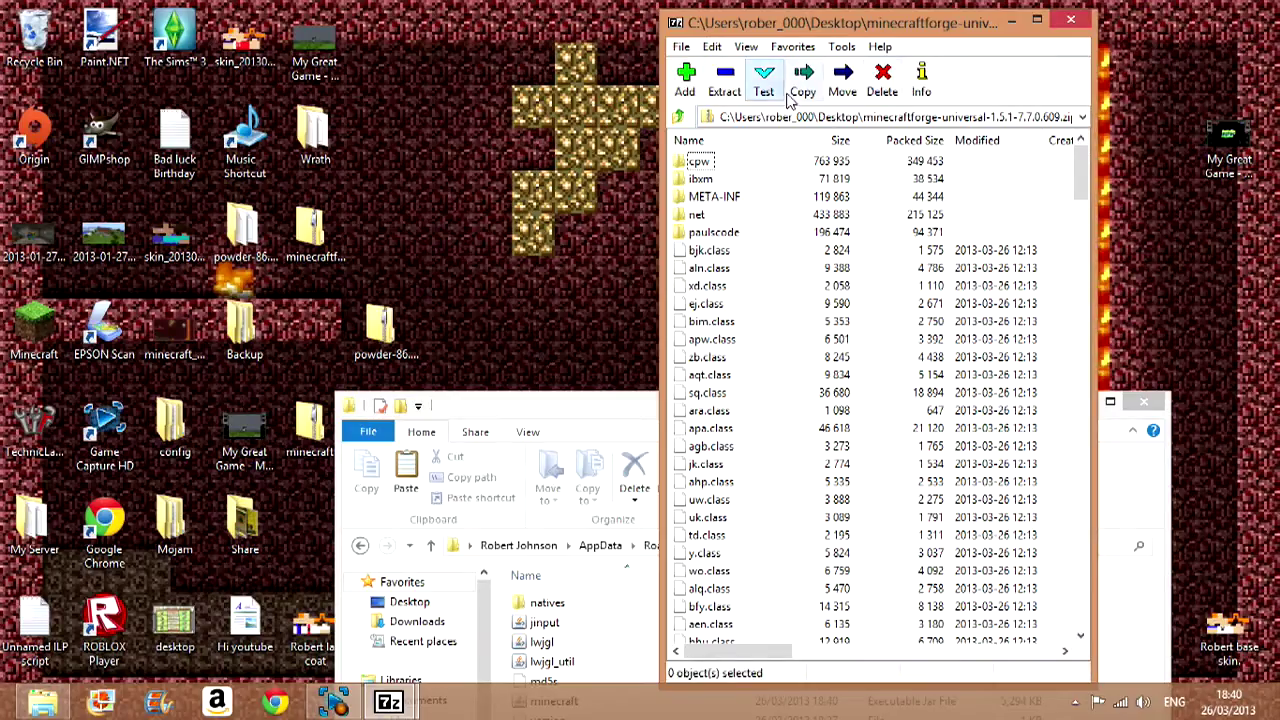
{"action": "left_click_drag", "start_coordinate": [830, 30], "coordinate": [372, 28]}
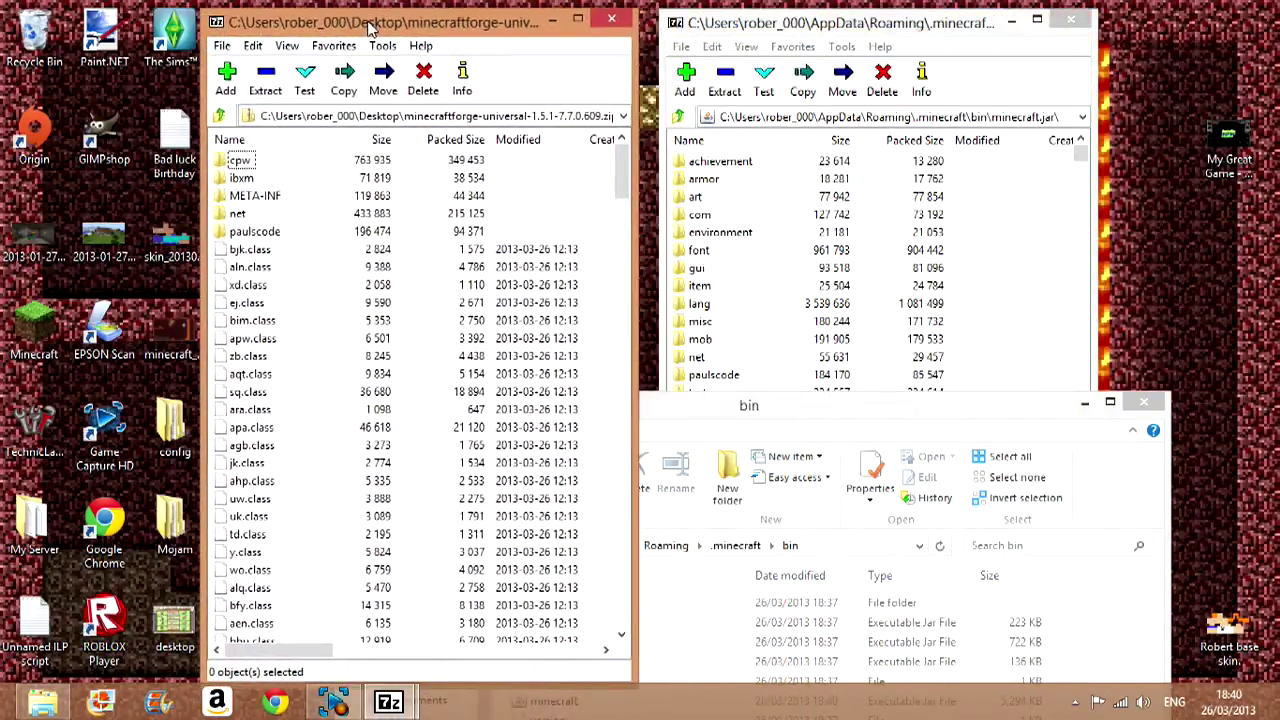
Select all 241 Forge items and drag them into minecraft.jar, confirming the file copy
{"action": "left_click", "coordinate": [1086, 403]}
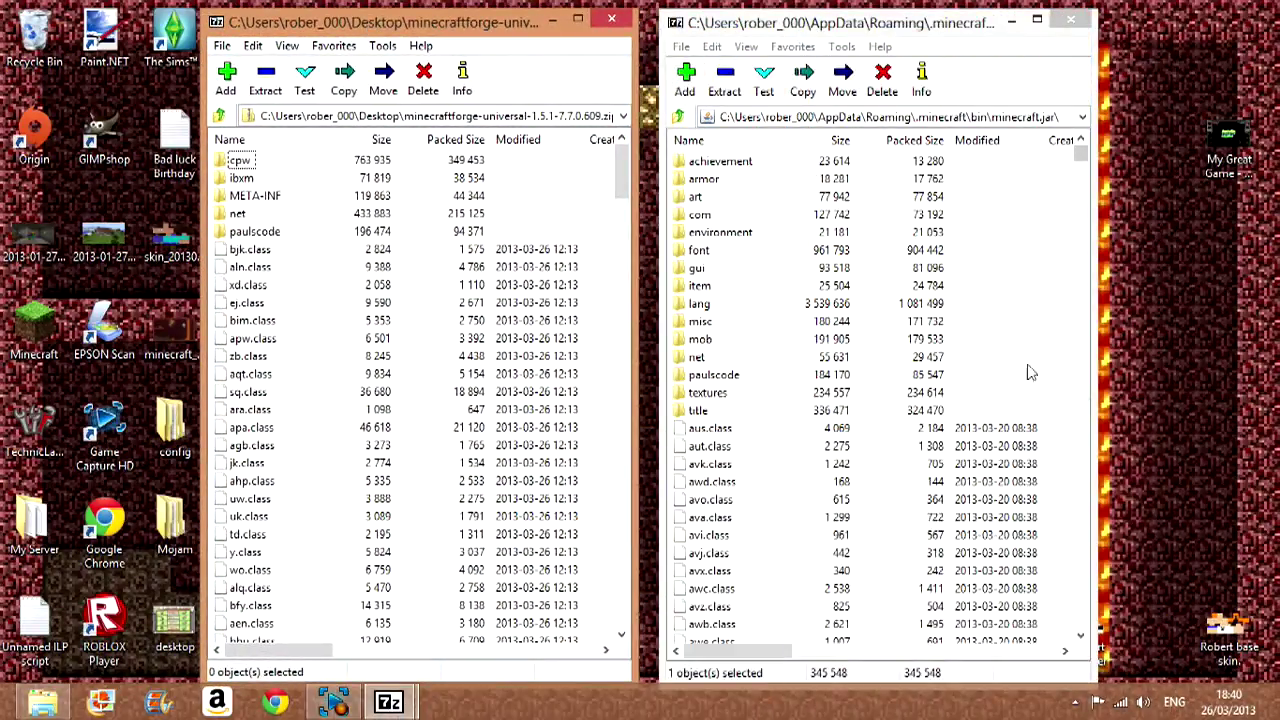
{"action": "left_click", "coordinate": [214, 160]}
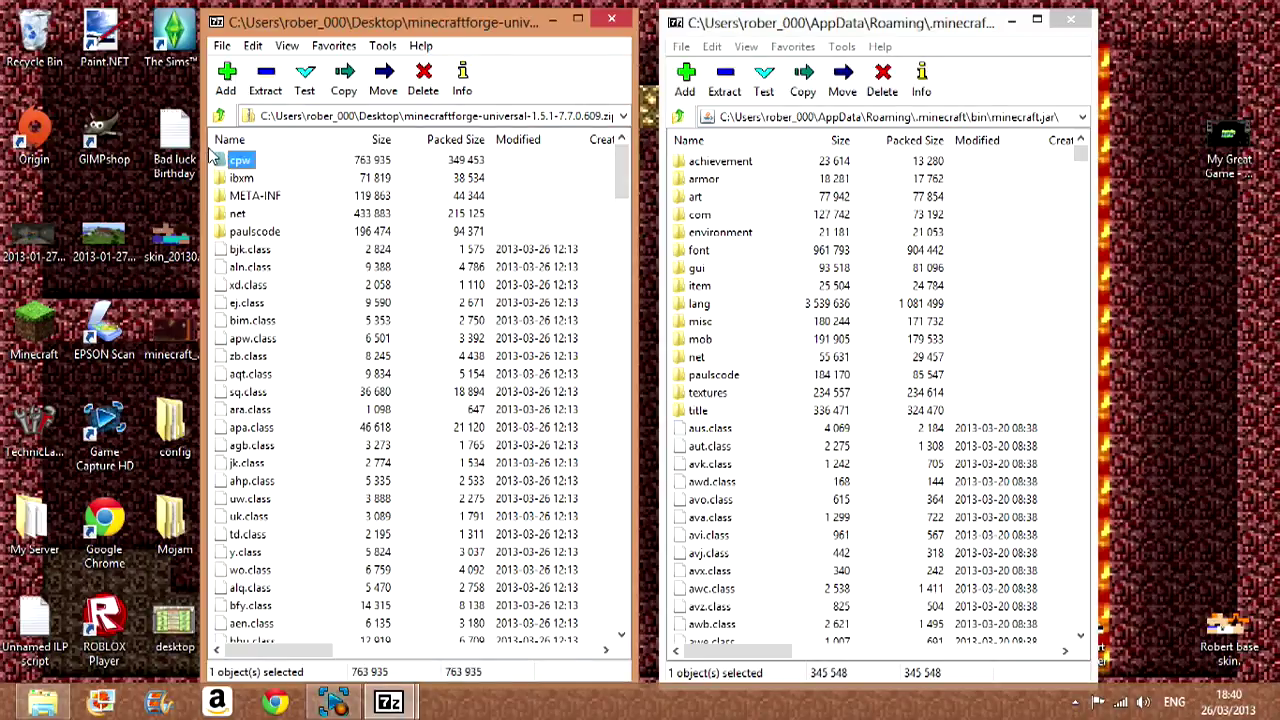
{"action": "left_click", "coordinate": [590, 165]}
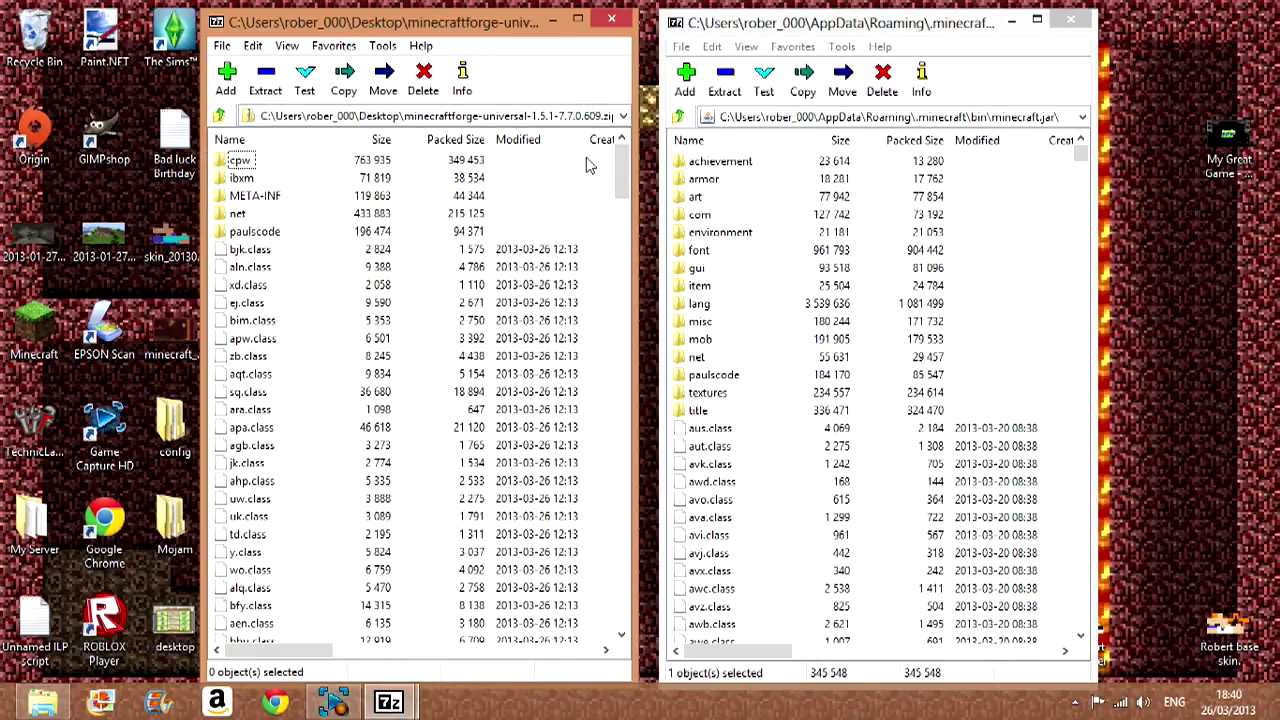
{"action": "left_click_drag", "start_coordinate": [586, 160], "coordinate": [222, 700]}
{"action": "right_click", "coordinate": [261, 390]}
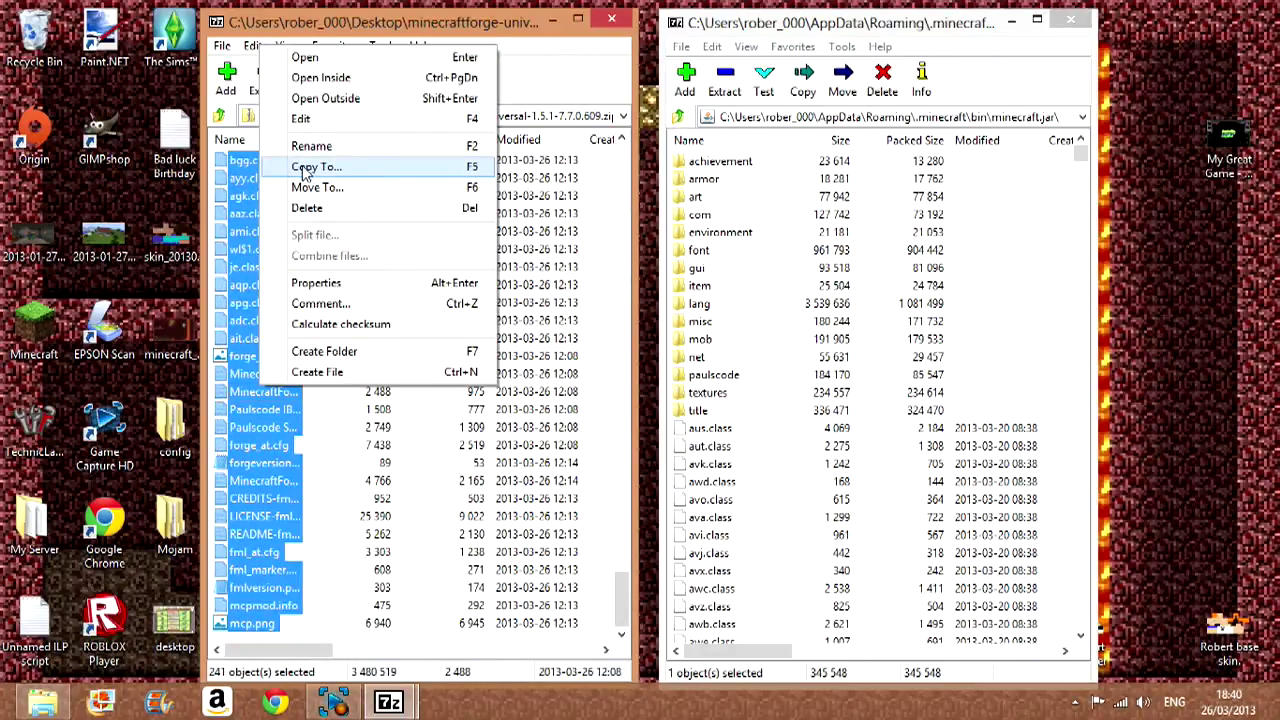
{"action": "left_click", "coordinate": [236, 324]}
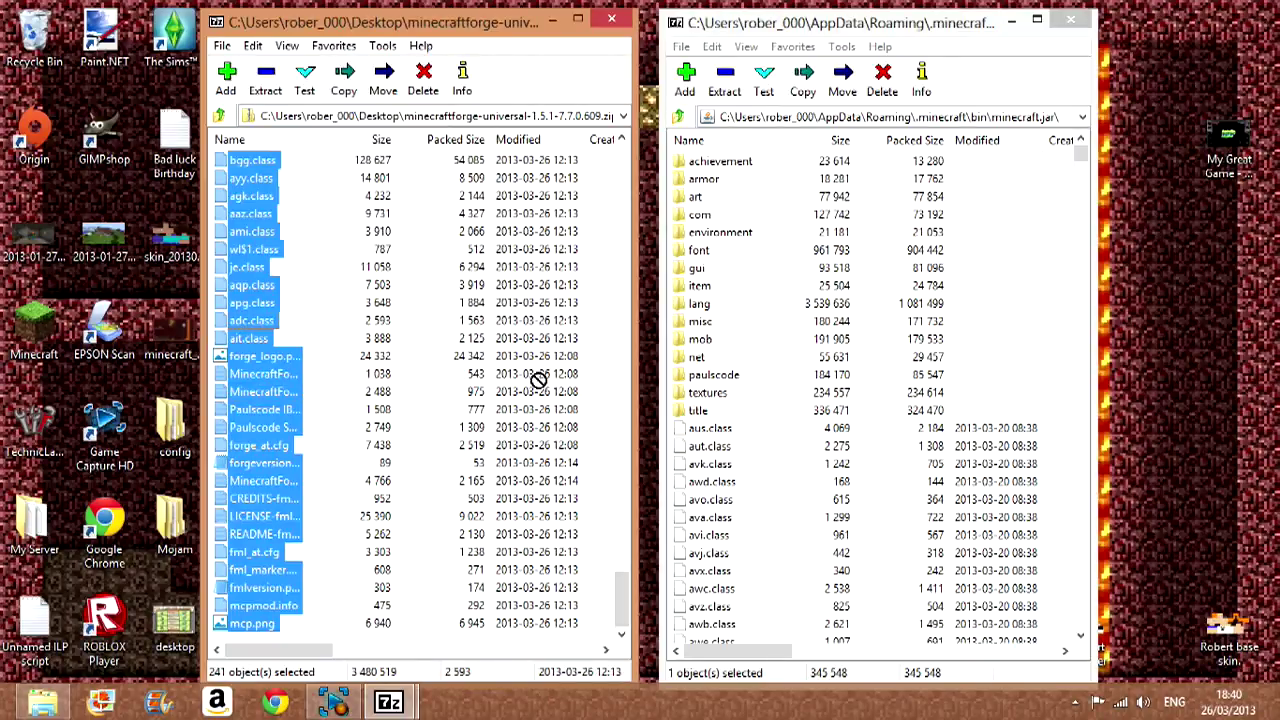
{"action": "left_click_drag", "start_coordinate": [1062, 530], "coordinate": [1062, 530]}
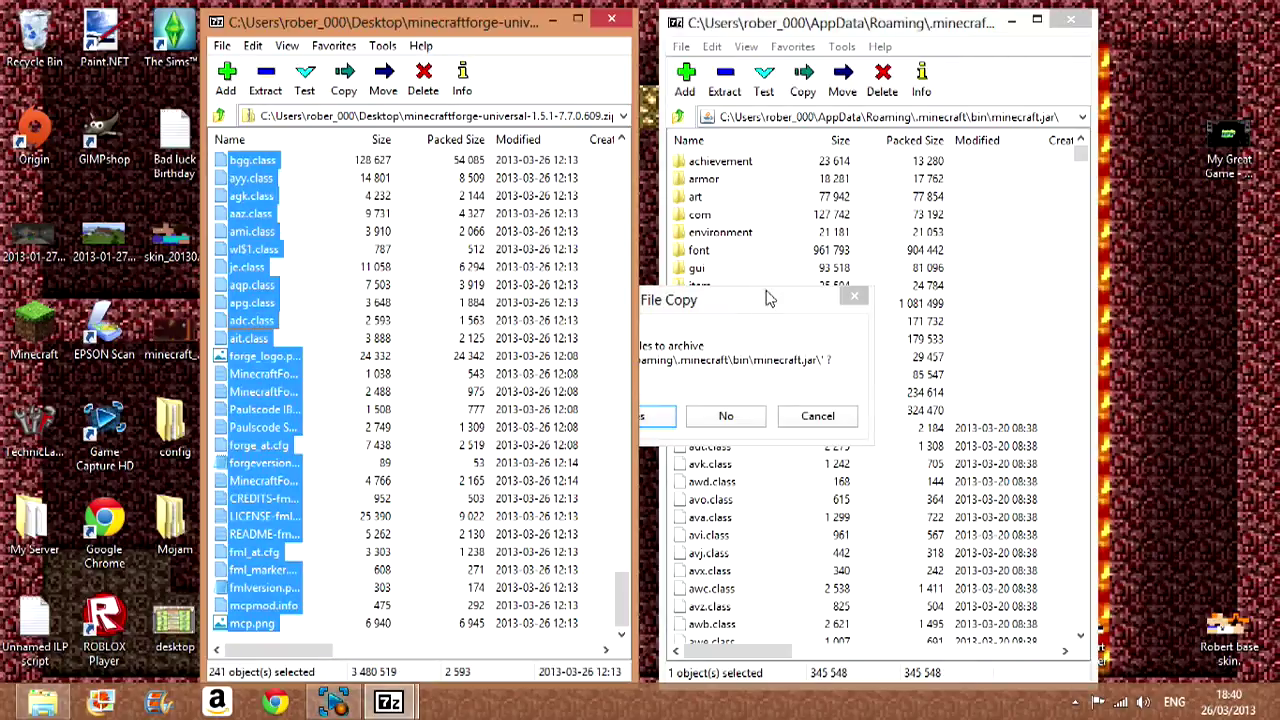
{"action": "left_click", "coordinate": [631, 415]}
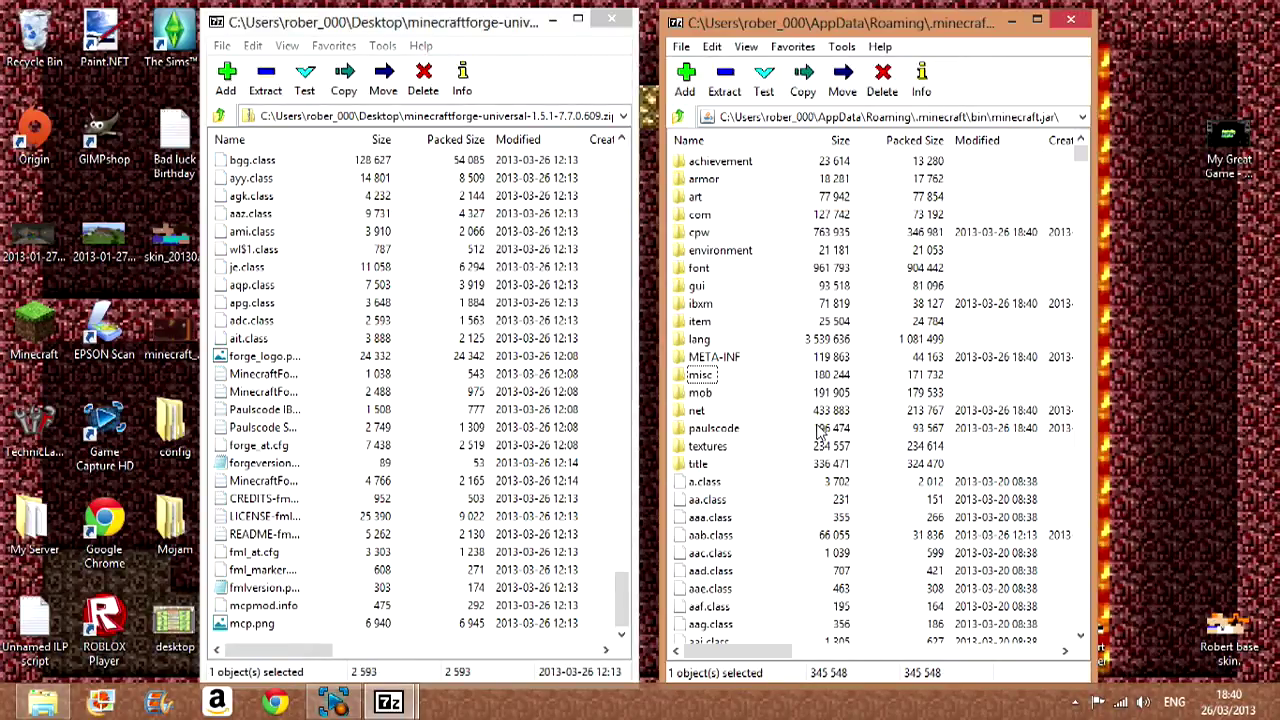
Close the Forge archive, view the .minecraft folder in Explorer, then launch Minecraft
{"action": "left_click", "coordinate": [612, 20]}
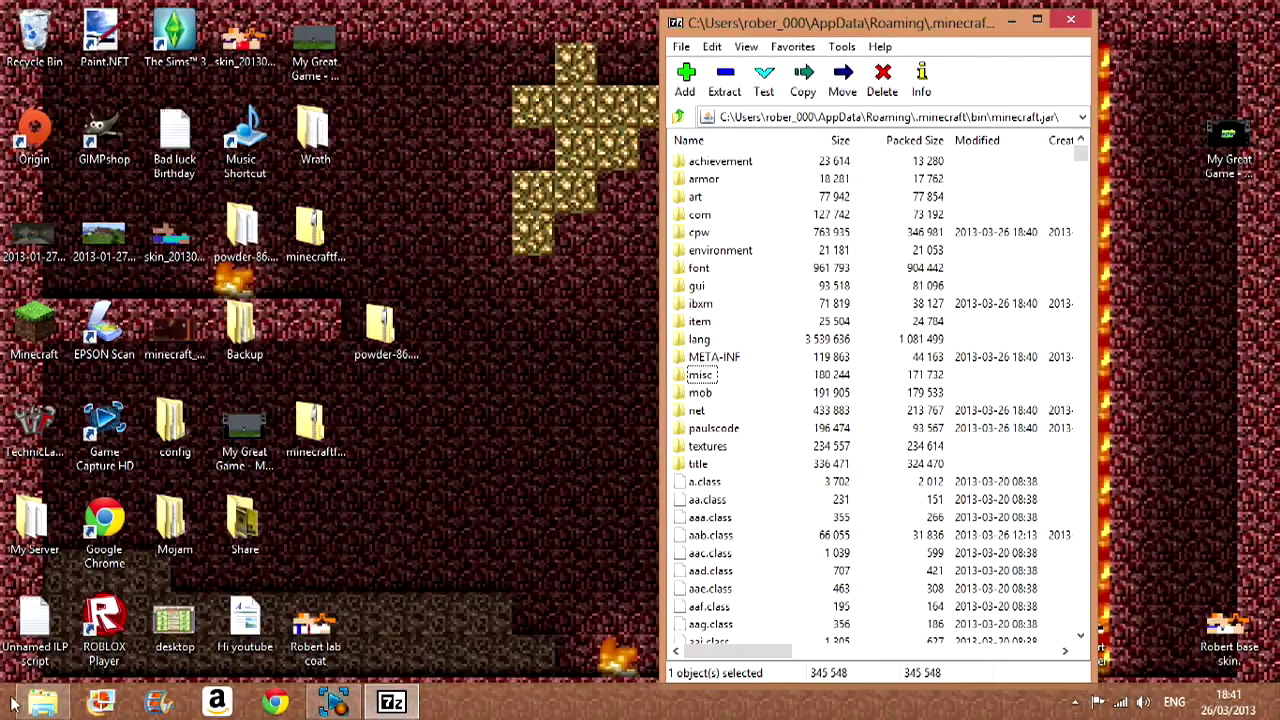
{"action": "left_click", "coordinate": [42, 705]}
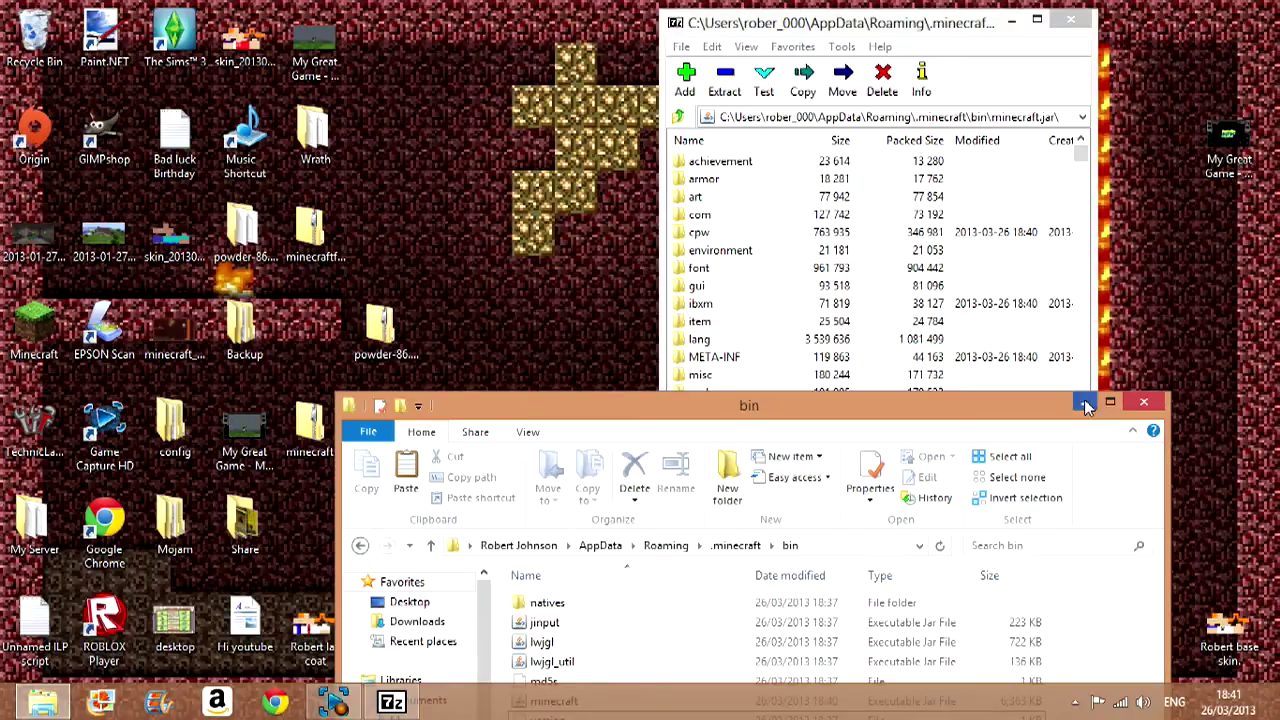
{"action": "double_click", "coordinate": [1107, 409]}
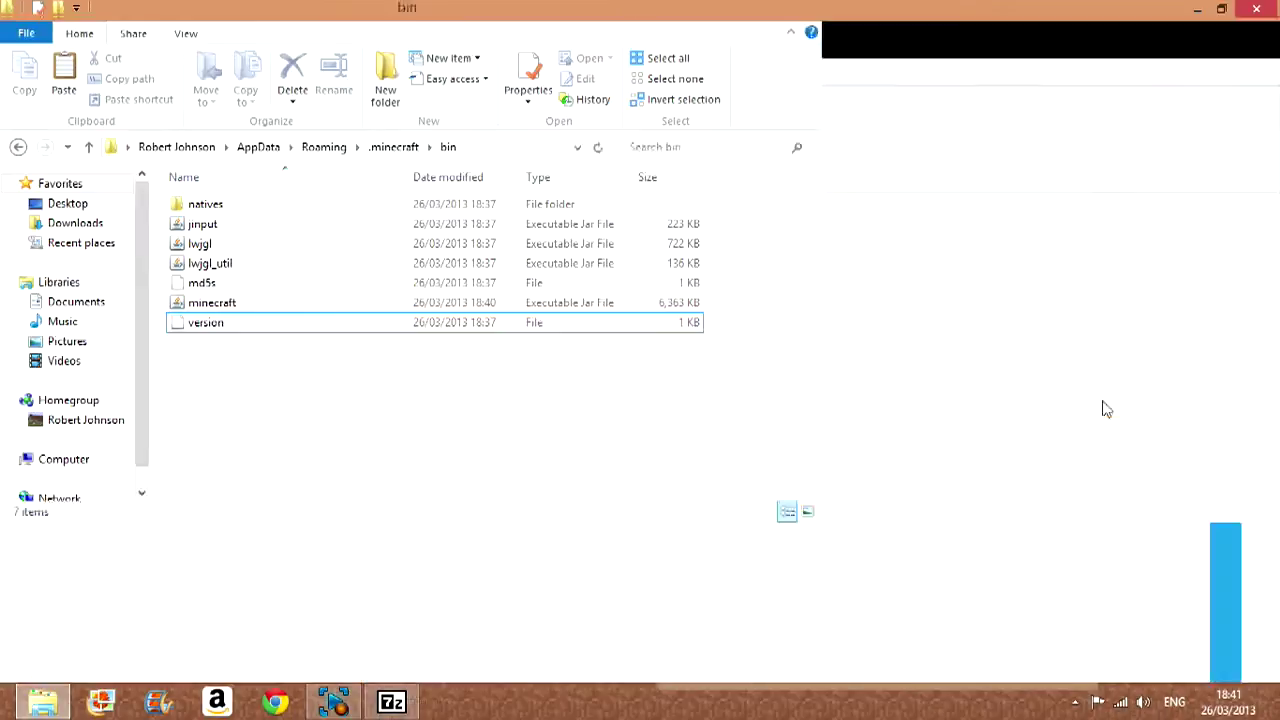
{"action": "left_click", "coordinate": [378, 148]}
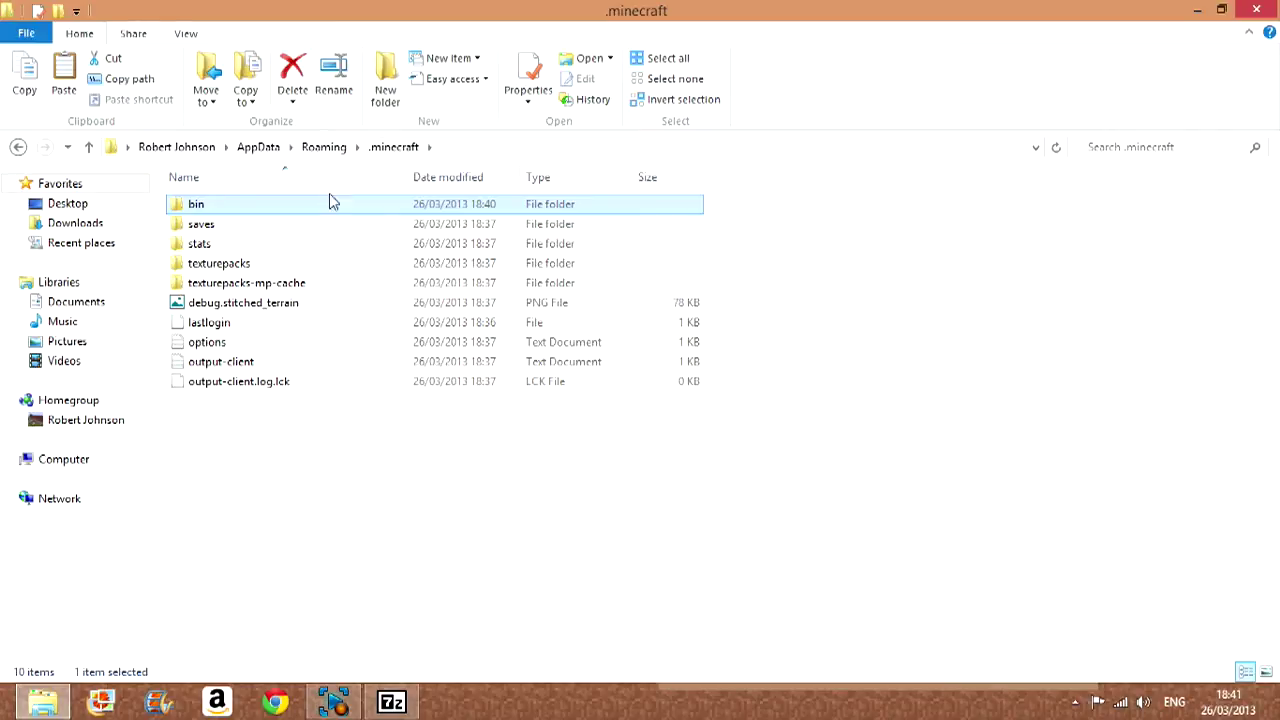
{"action": "left_click", "coordinate": [1197, 10]}
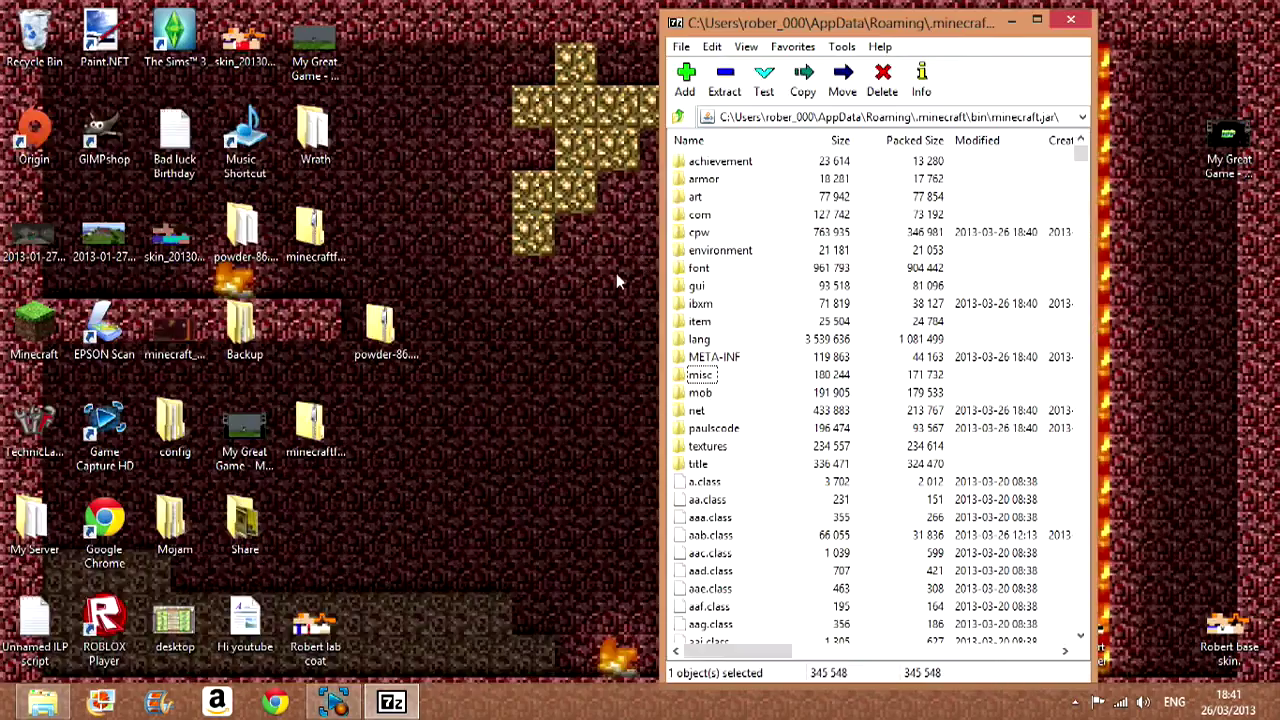
{"action": "left_click", "coordinate": [14, 355]}
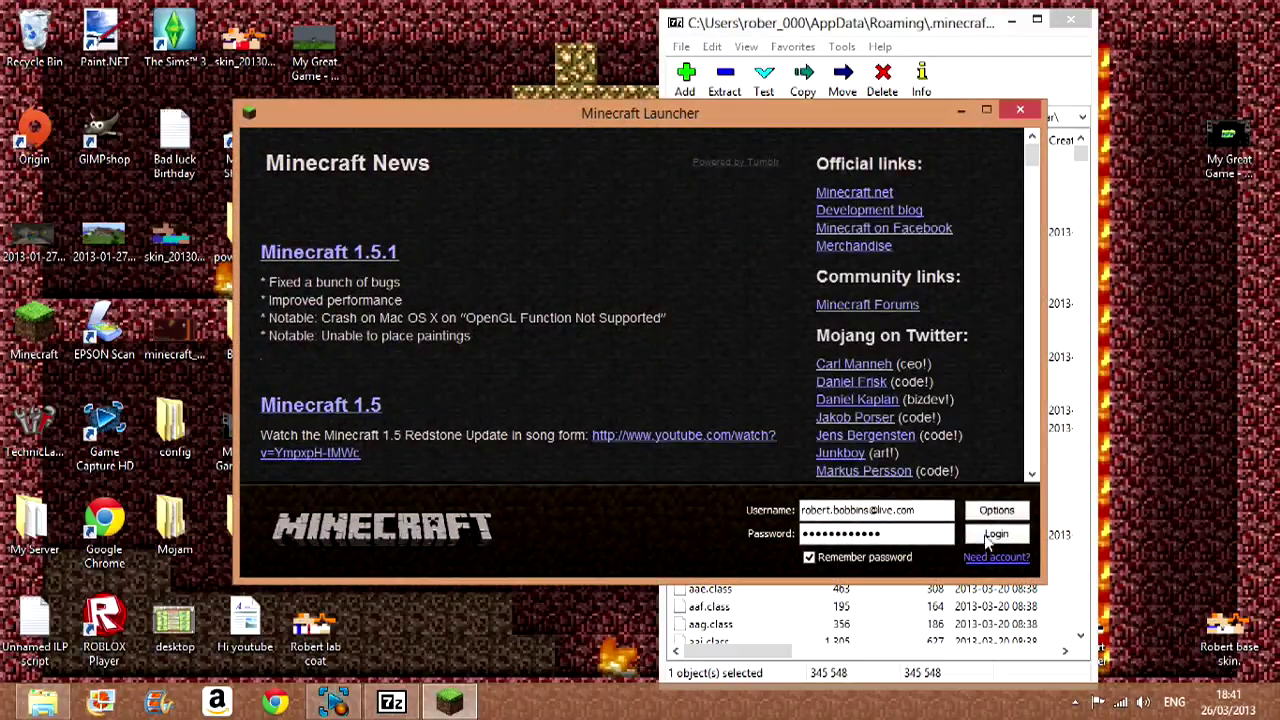
Log in from the Minecraft Launcher to reach the Forge 7.7.0.609 title screen with 3 mods
{"action": "left_click", "coordinate": [994, 536]}
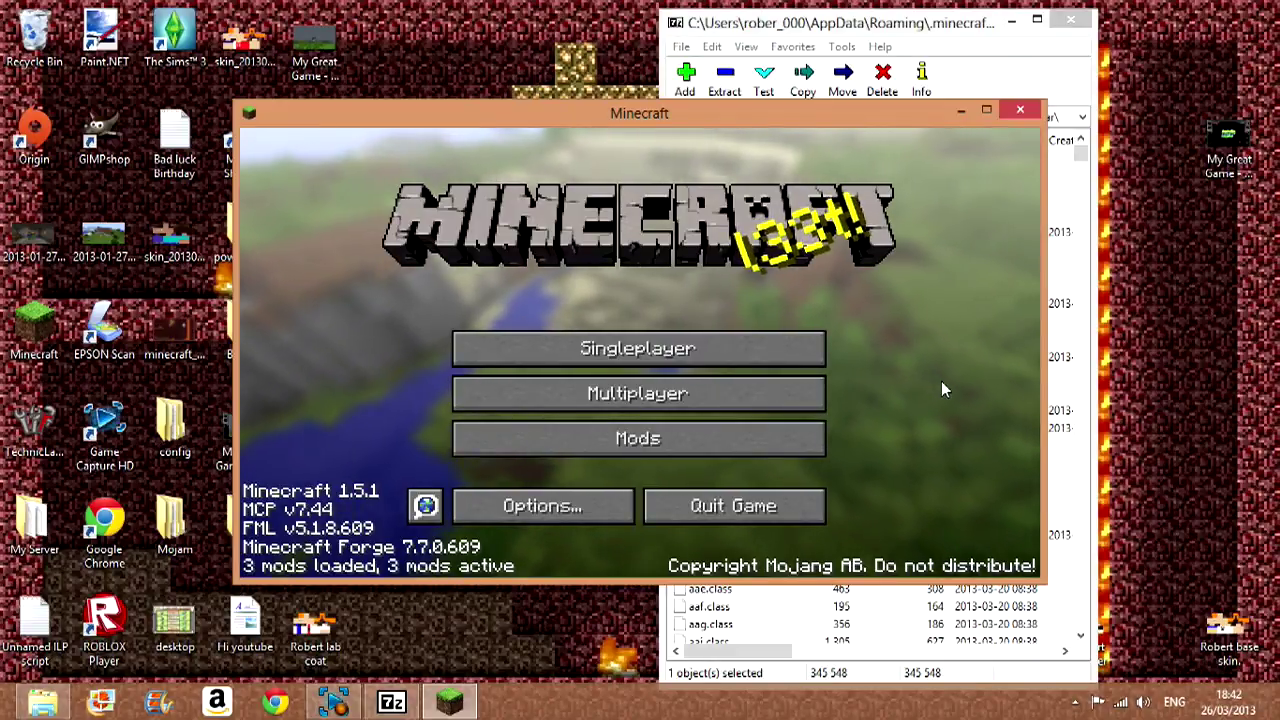
{"action": "left_click", "coordinate": [764, 438]}
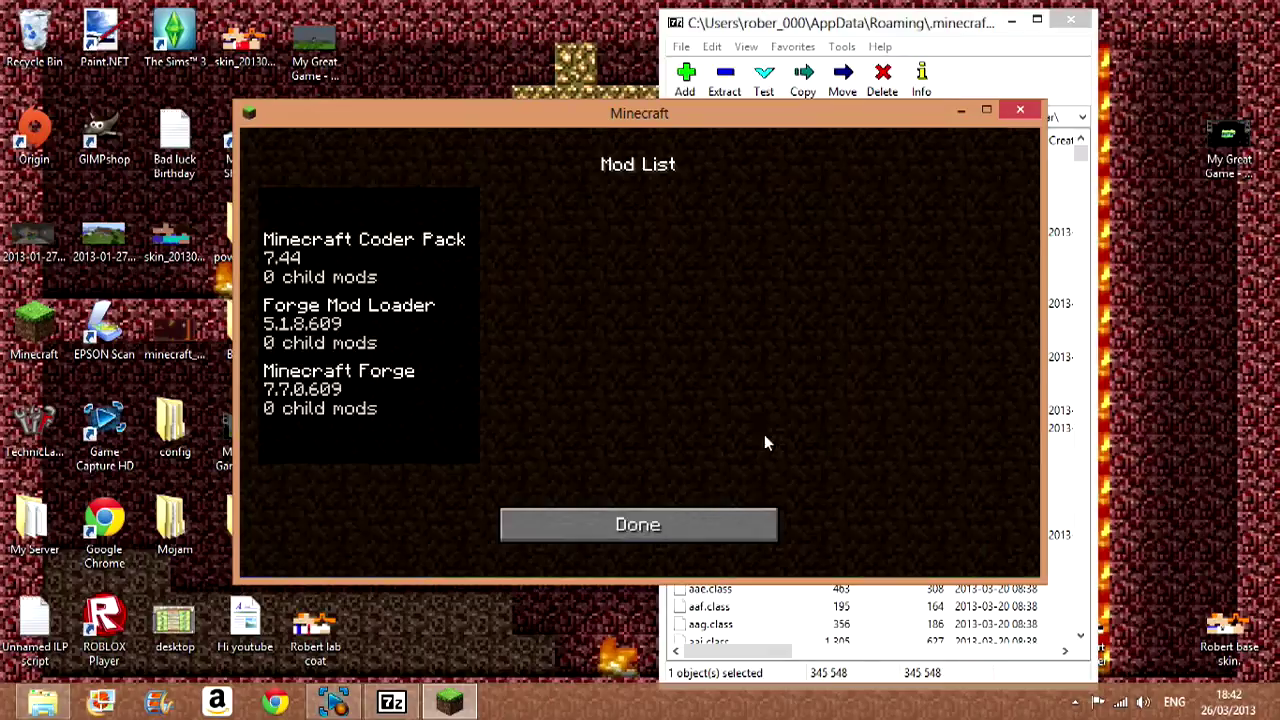
{"action": "left_click", "coordinate": [328, 240]}
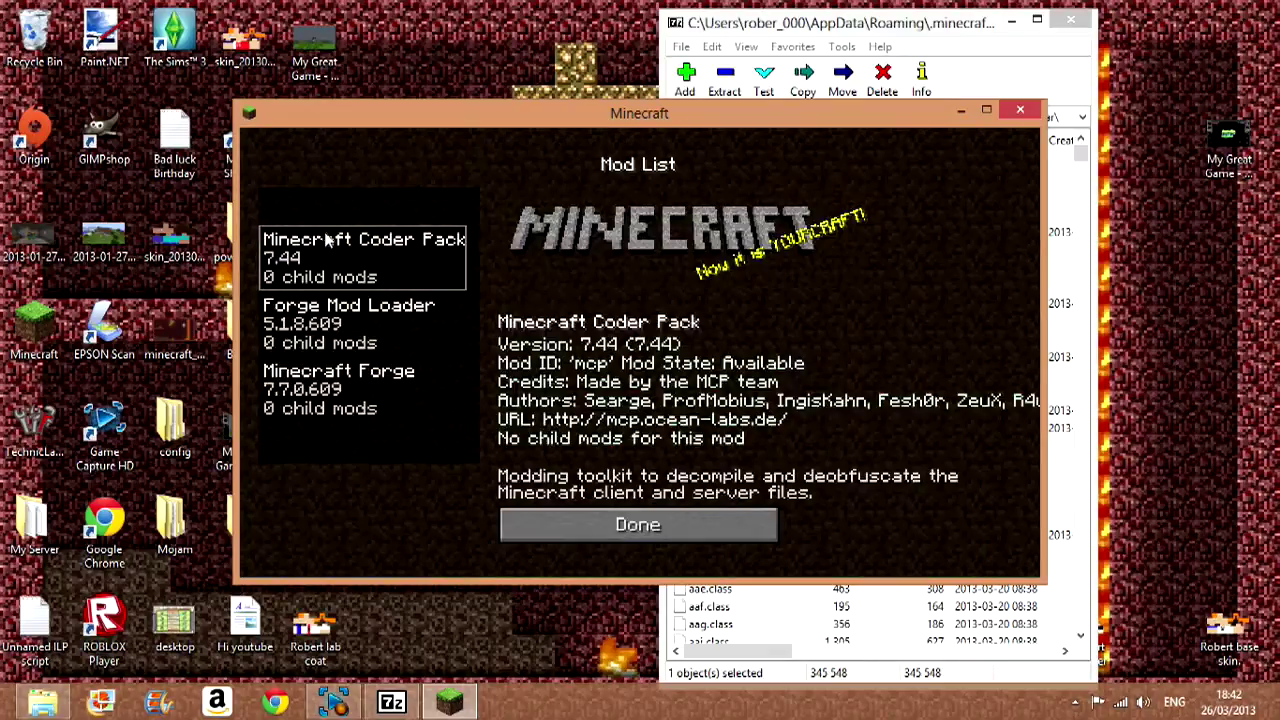
{"action": "left_click", "coordinate": [399, 320]}
{"action": "left_click", "coordinate": [390, 380]}
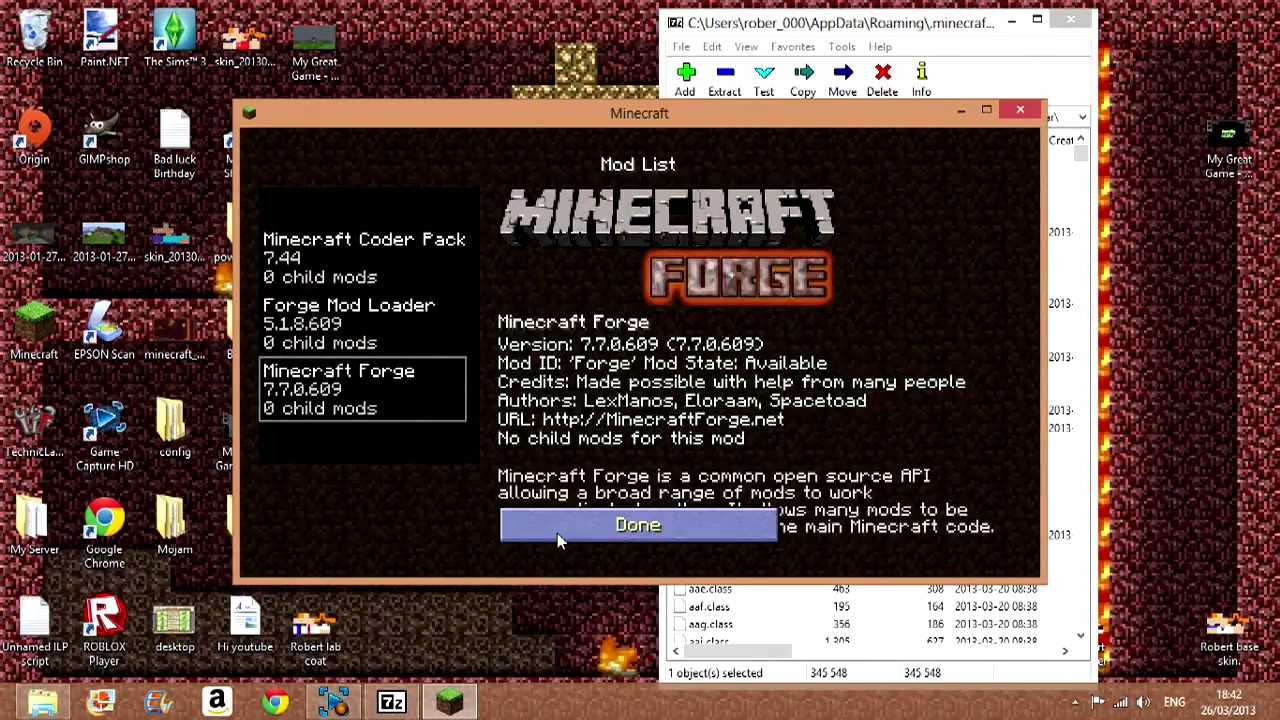
{"action": "left_click", "coordinate": [559, 538]}
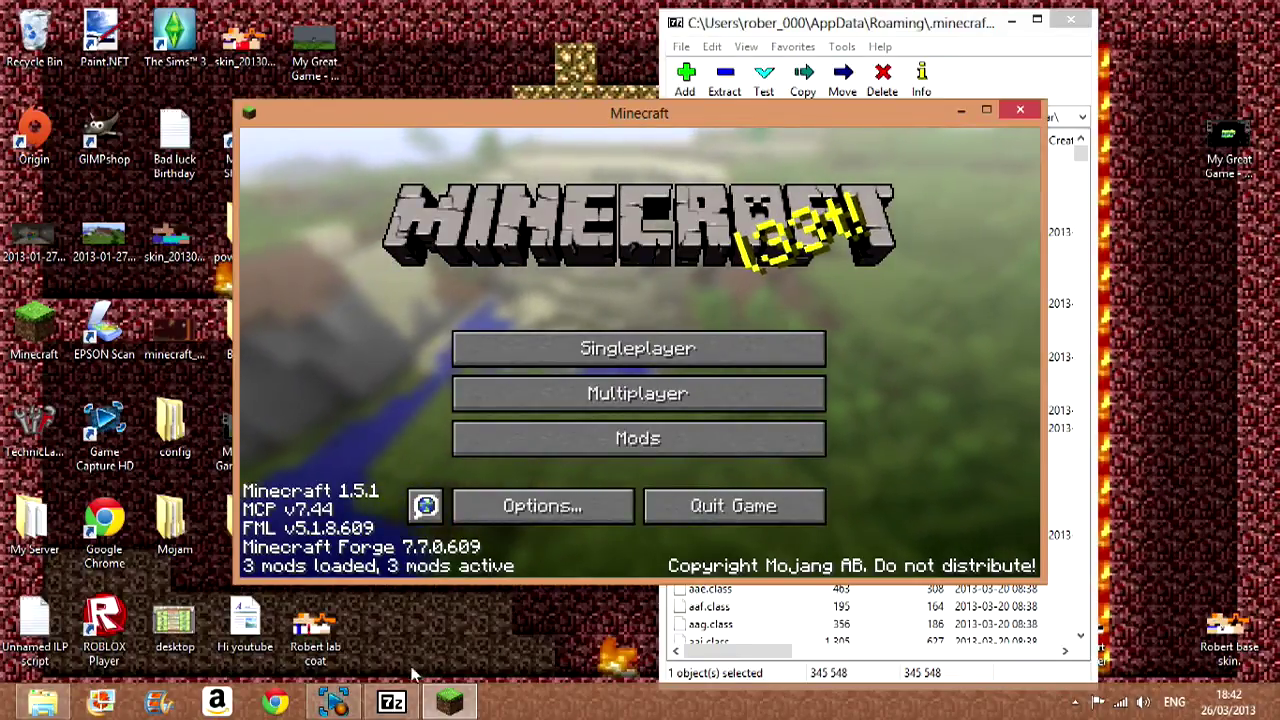
Search Google in Chrome for 'clay soldiers'
{"action": "left_click", "coordinate": [277, 703]}
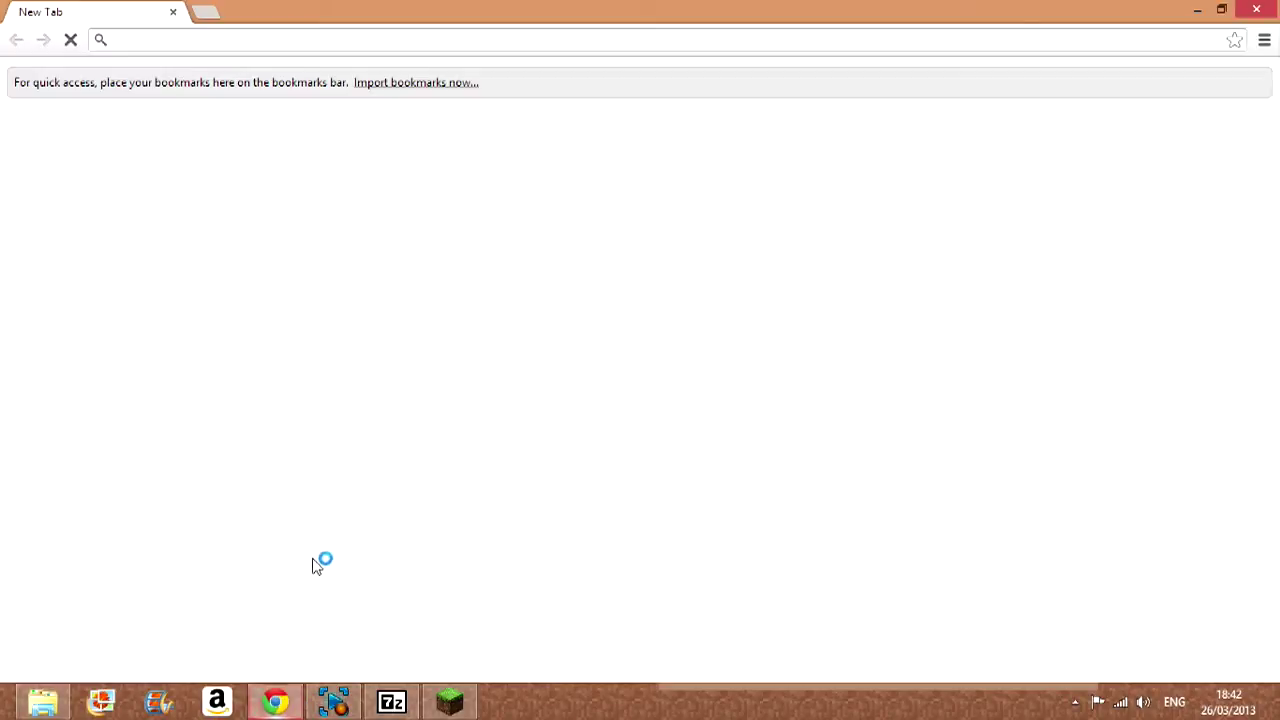
{"action": "left_click", "coordinate": [518, 336]}
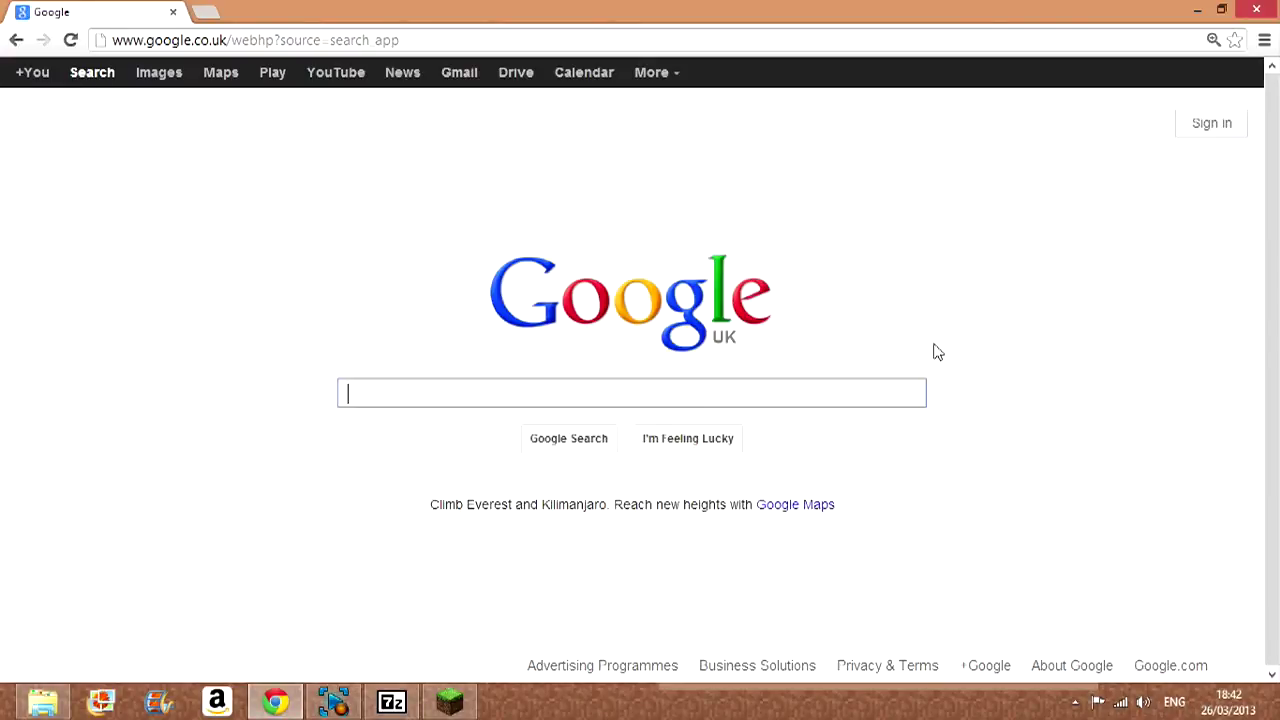
{"action": "type", "text": "clay soldiers"}
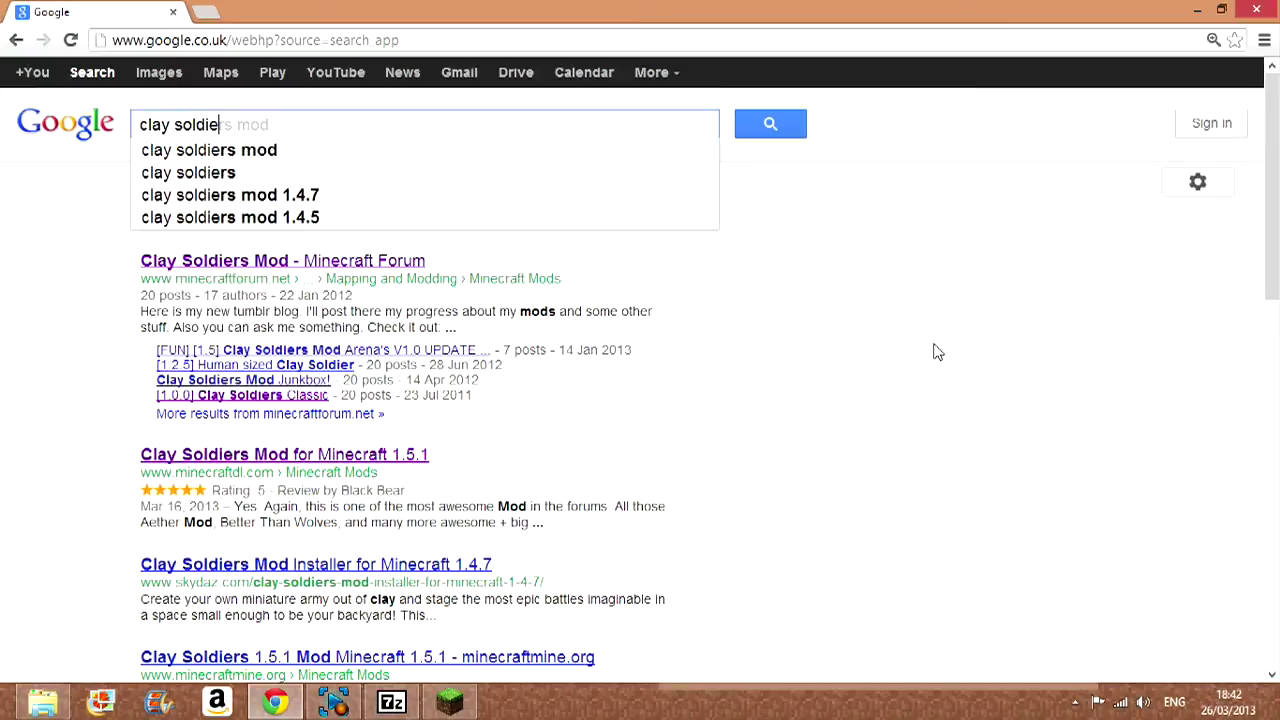
{"action": "key", "text": "Return"}
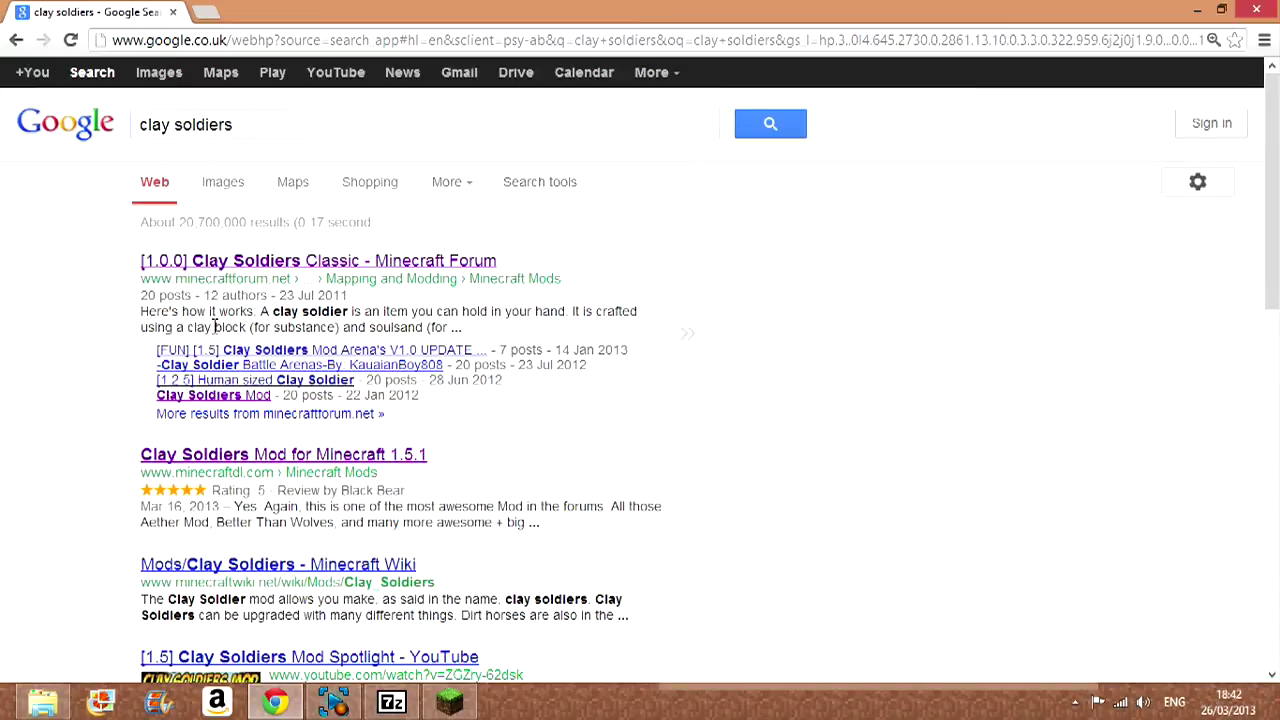
Open the Clay Soldiers Mod forum thread from the search results
{"action": "left_click", "coordinate": [201, 266]}
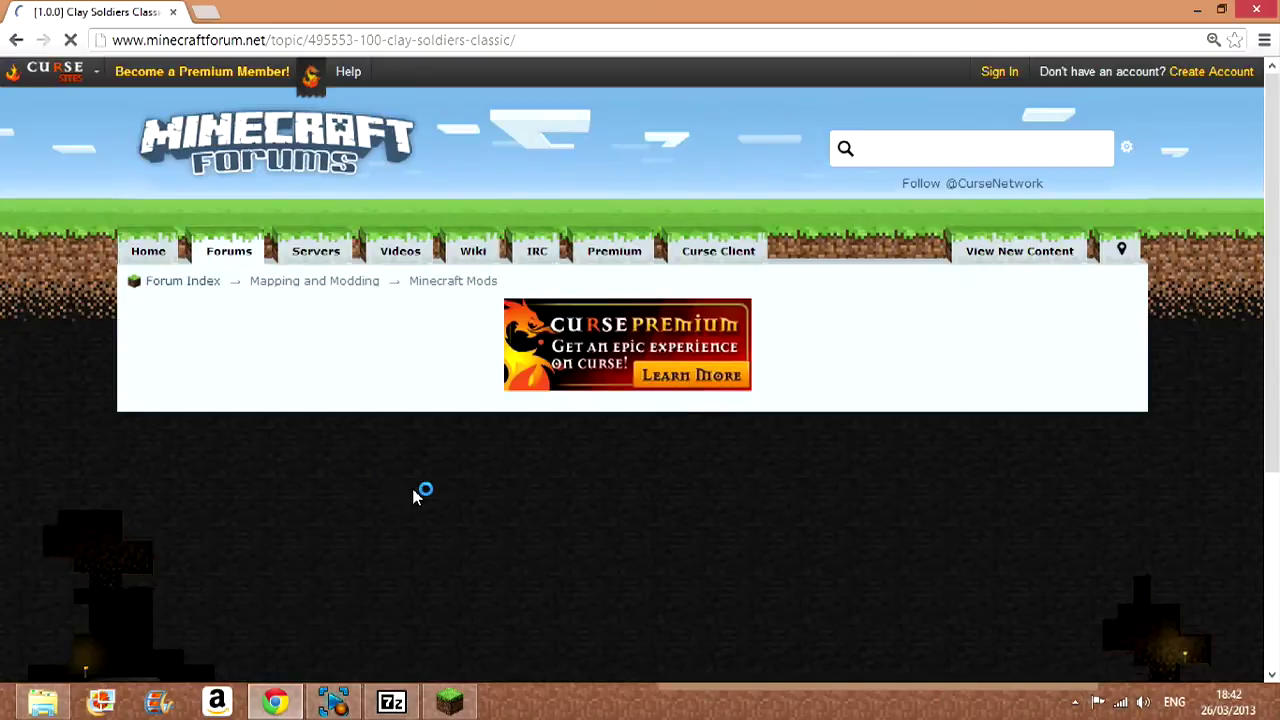
{"action": "scroll", "coordinate": [1262, 175], "scroll_direction": "down", "scroll_amount": 1}
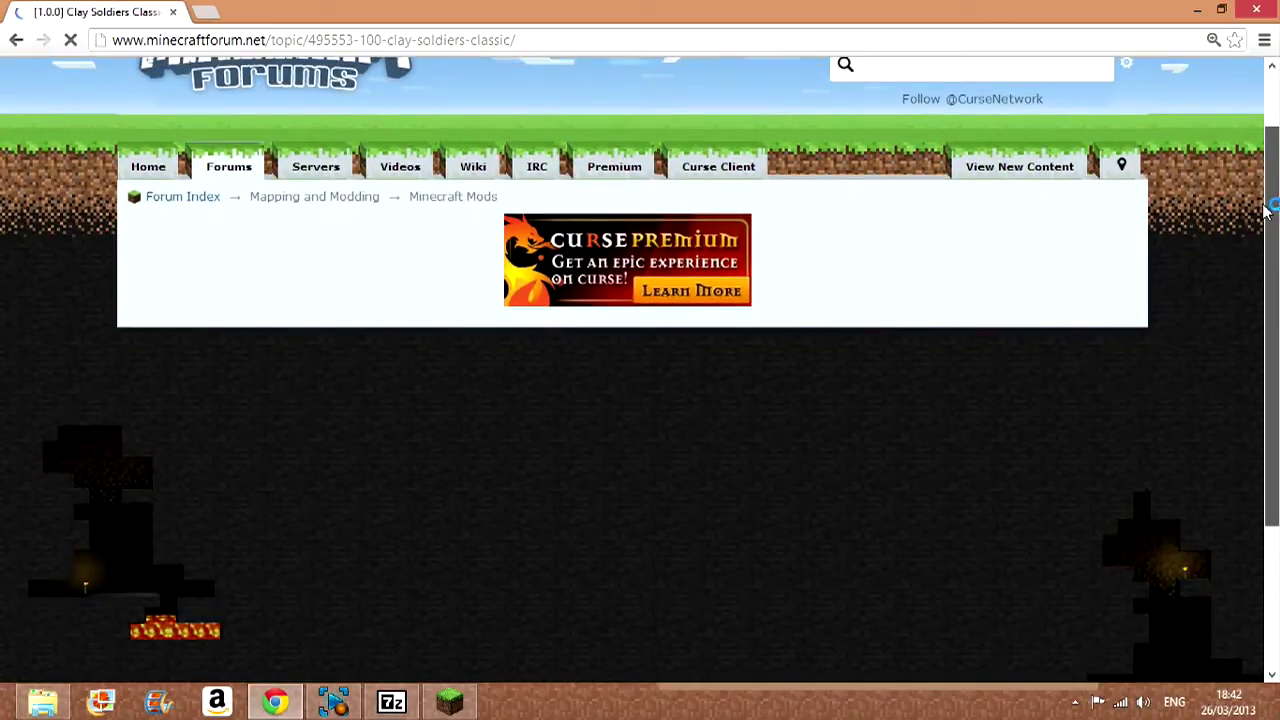
{"action": "scroll", "coordinate": [1266, 205], "scroll_direction": "down", "scroll_amount": 5}
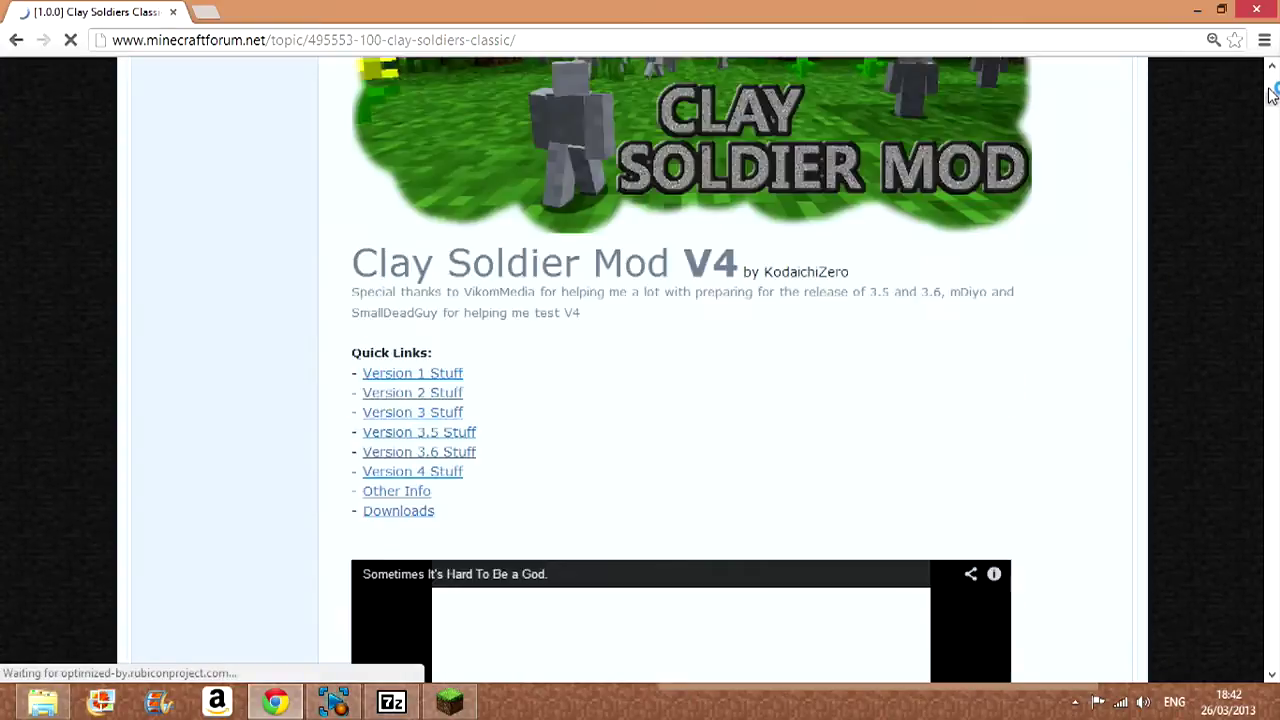
{"action": "scroll", "coordinate": [1270, 88], "scroll_direction": "up", "scroll_amount": 5}
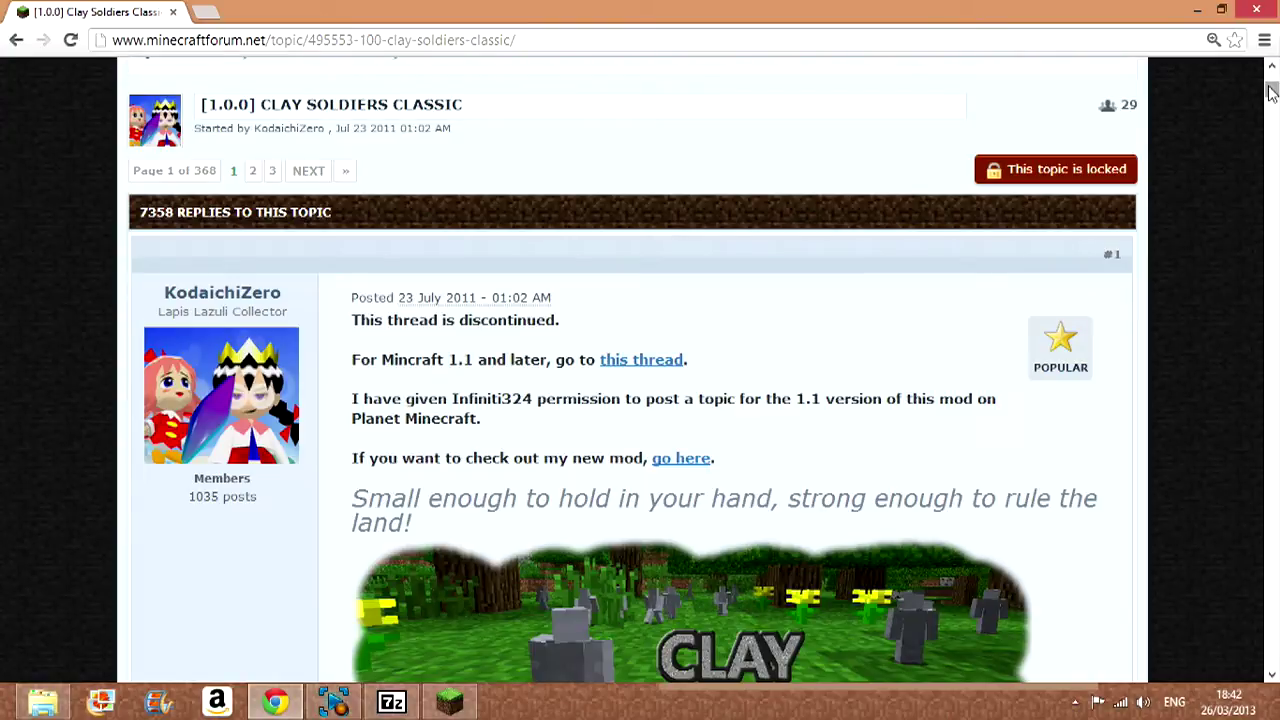
{"action": "left_click_drag", "start_coordinate": [1270, 92], "coordinate": [1272, 116]}
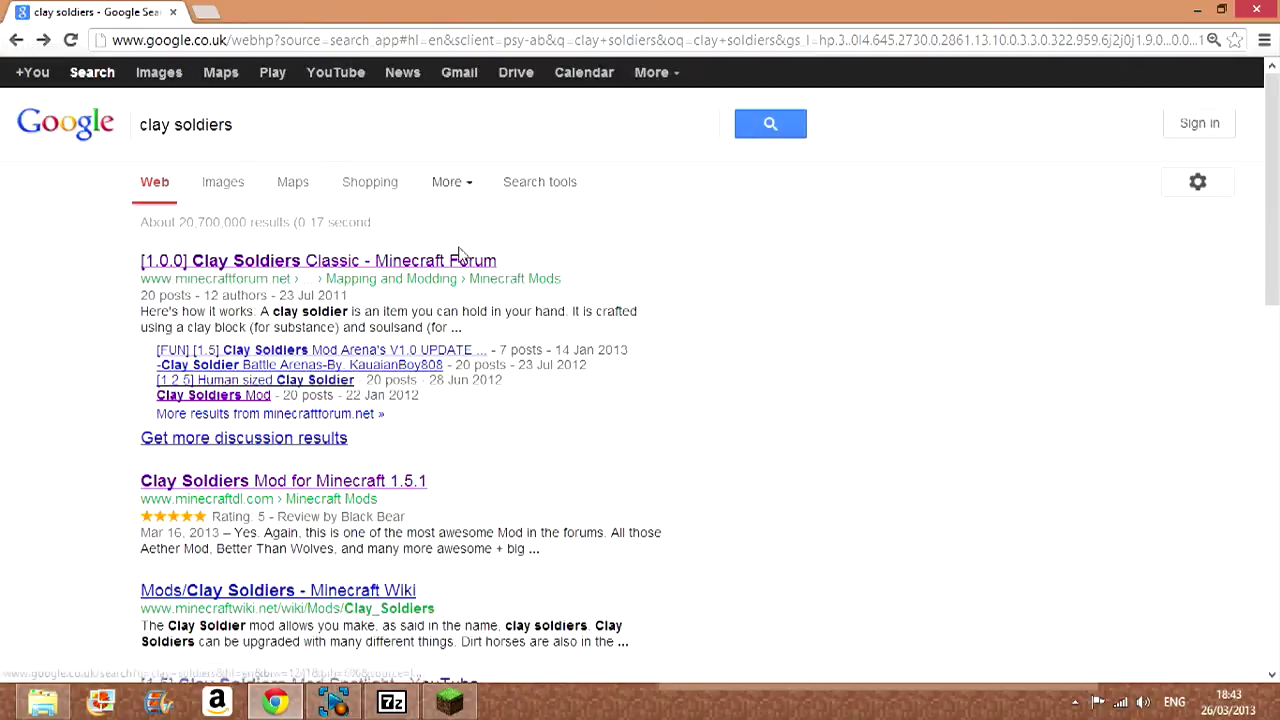
{"action": "left_click", "coordinate": [190, 396]}
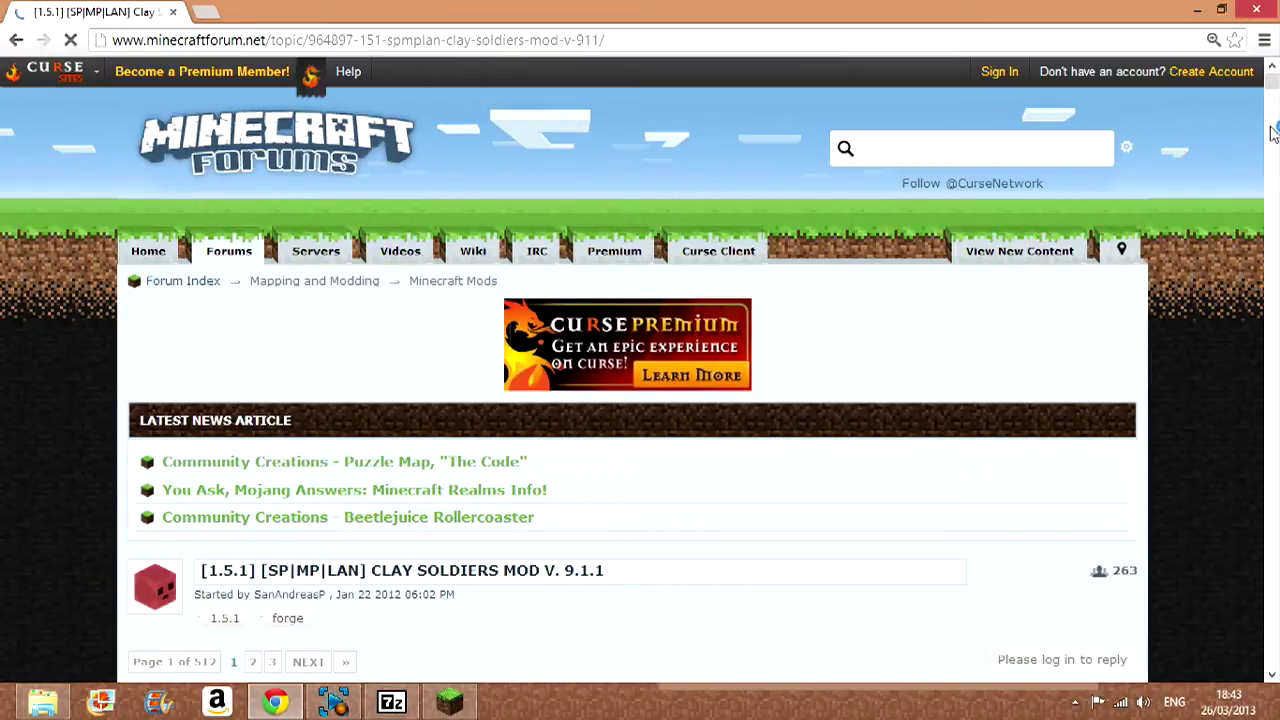
Scroll to the thread's Requirements and follow the Manager pack thread link
{"action": "left_click", "coordinate": [1274, 93]}
{"action": "left_click_drag", "start_coordinate": [1274, 93], "coordinate": [1245, 75]}
{"action": "scroll", "coordinate": [1249, 118], "scroll_direction": "down", "scroll_amount": 15}
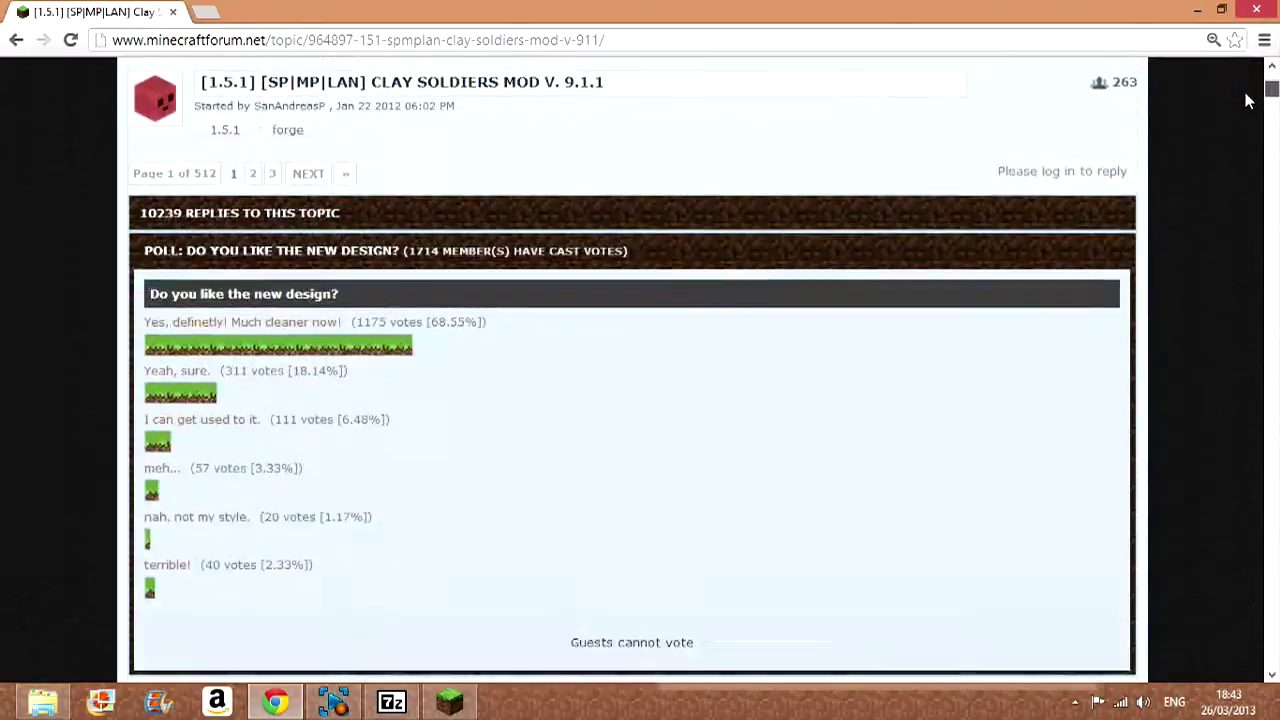
{"action": "scroll", "coordinate": [1249, 118], "scroll_direction": "down", "scroll_amount": 5}
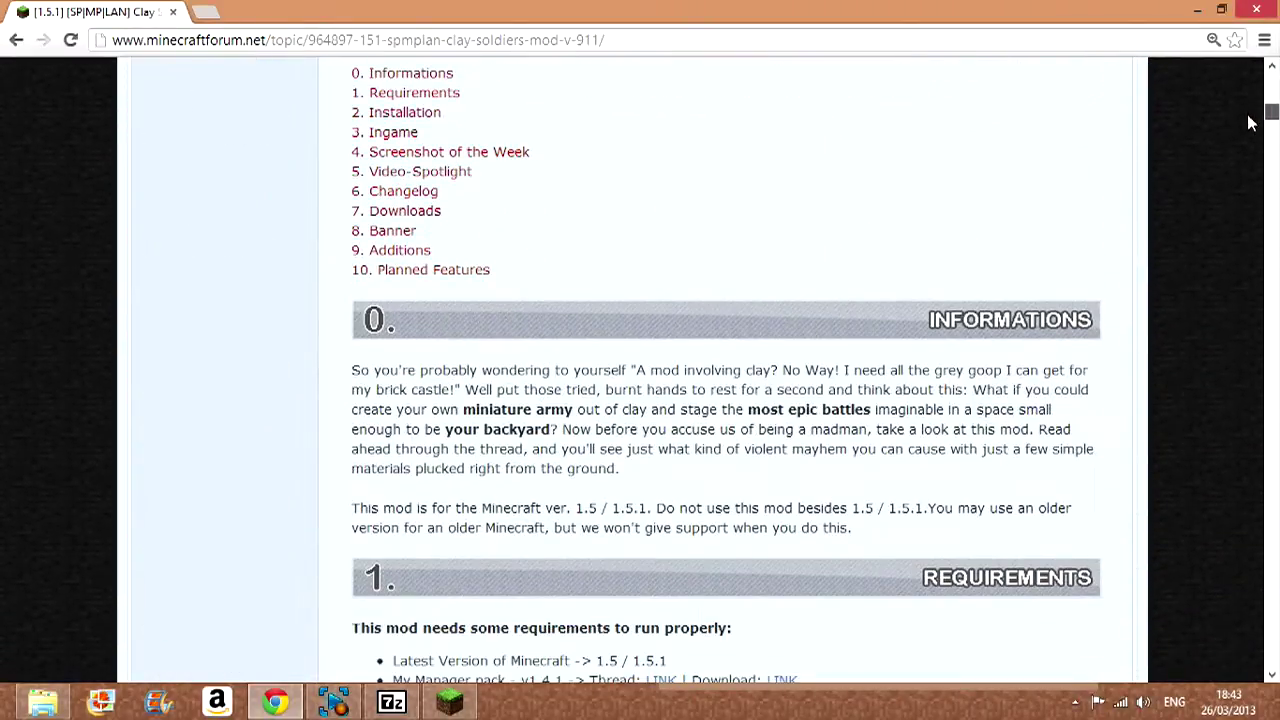
{"action": "scroll", "coordinate": [1249, 116], "scroll_direction": "up", "scroll_amount": 10}
{"action": "scroll", "coordinate": [1248, 108], "scroll_direction": "down", "scroll_amount": 1}
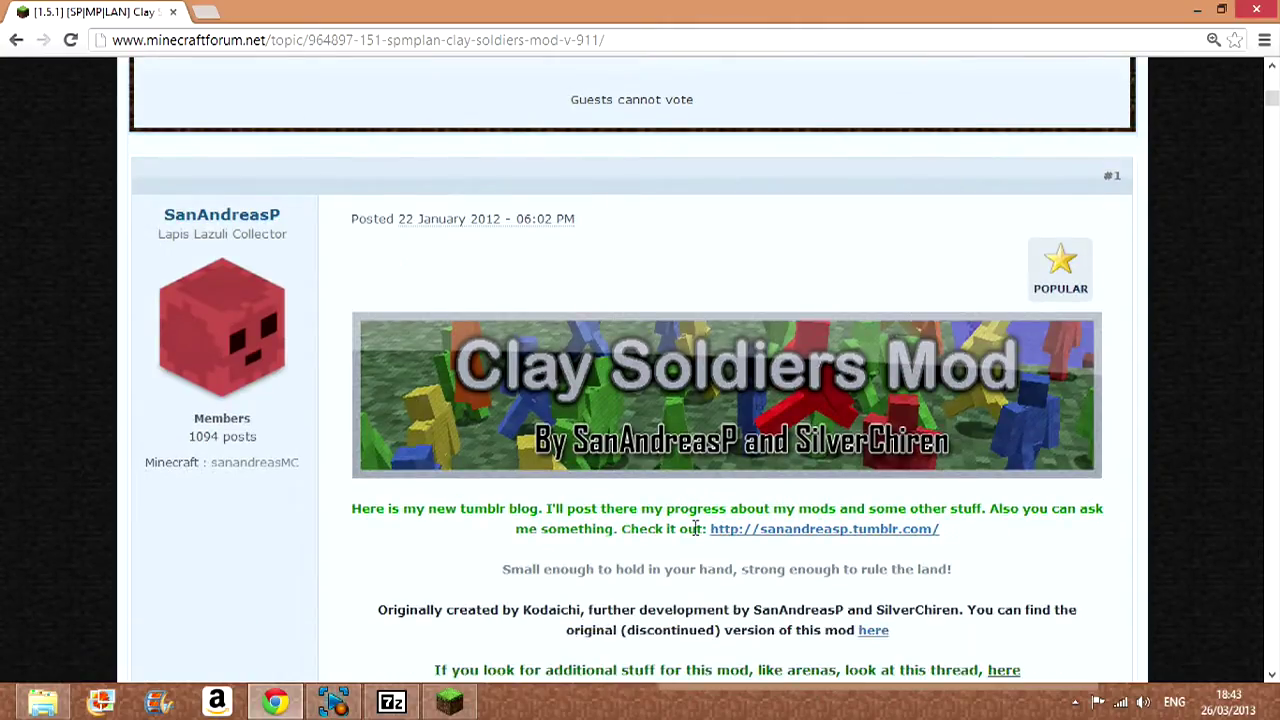
{"action": "left_click_drag", "start_coordinate": [568, 617], "coordinate": [587, 610]}
{"action": "left_click_drag", "start_coordinate": [1272, 97], "coordinate": [1272, 115]}
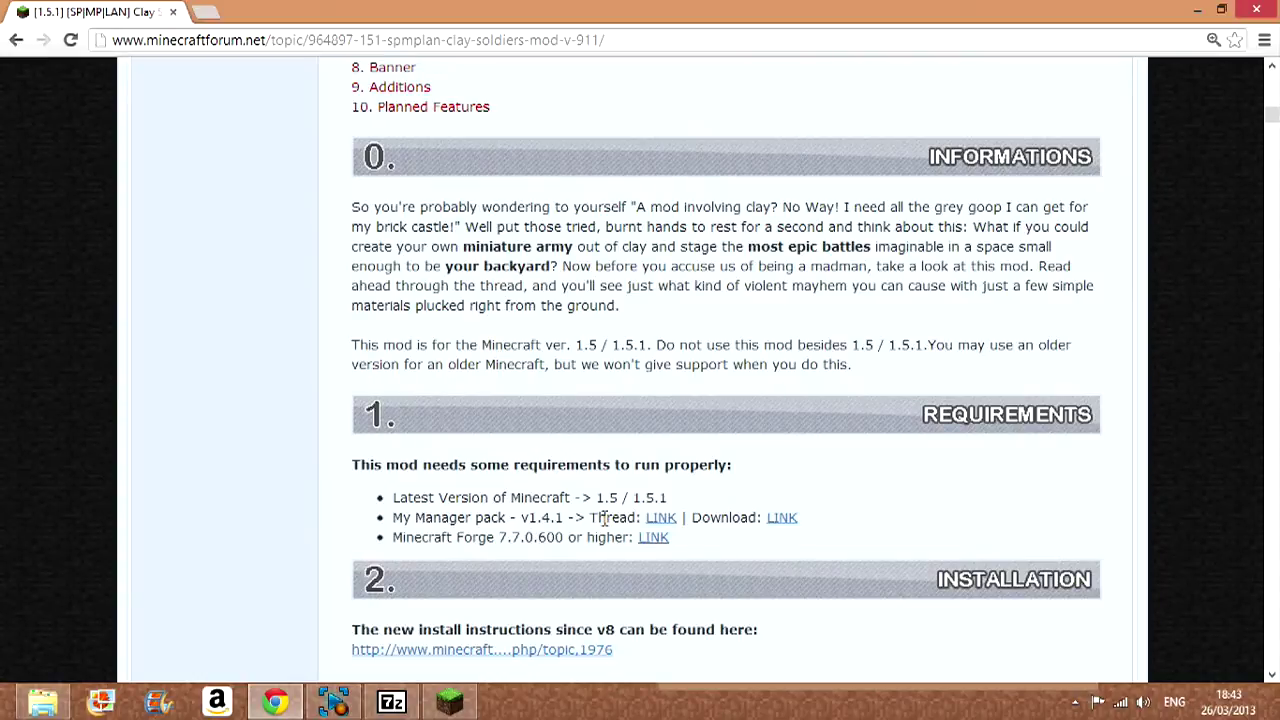
{"action": "left_click", "coordinate": [651, 522]}
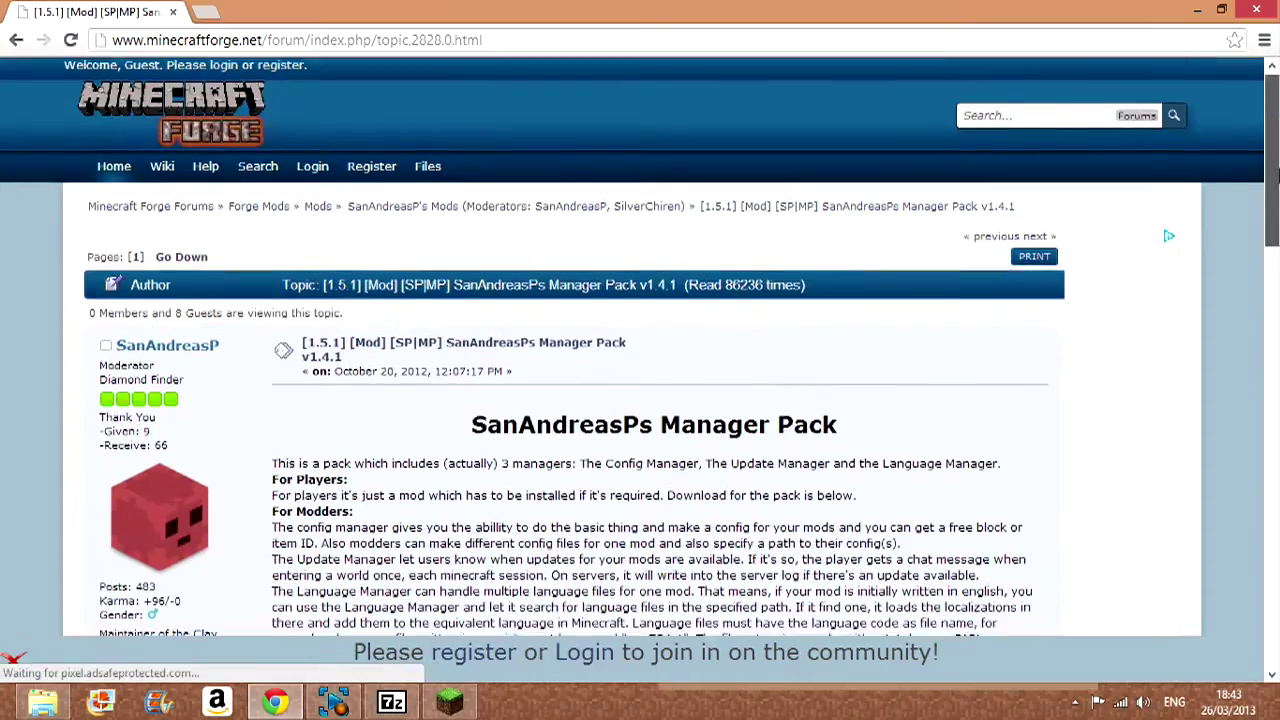
Scroll to the Download section and open the Manager Pack v1.4.1 download link
{"action": "left_click_drag", "start_coordinate": [1277, 155], "coordinate": [1257, 325]}
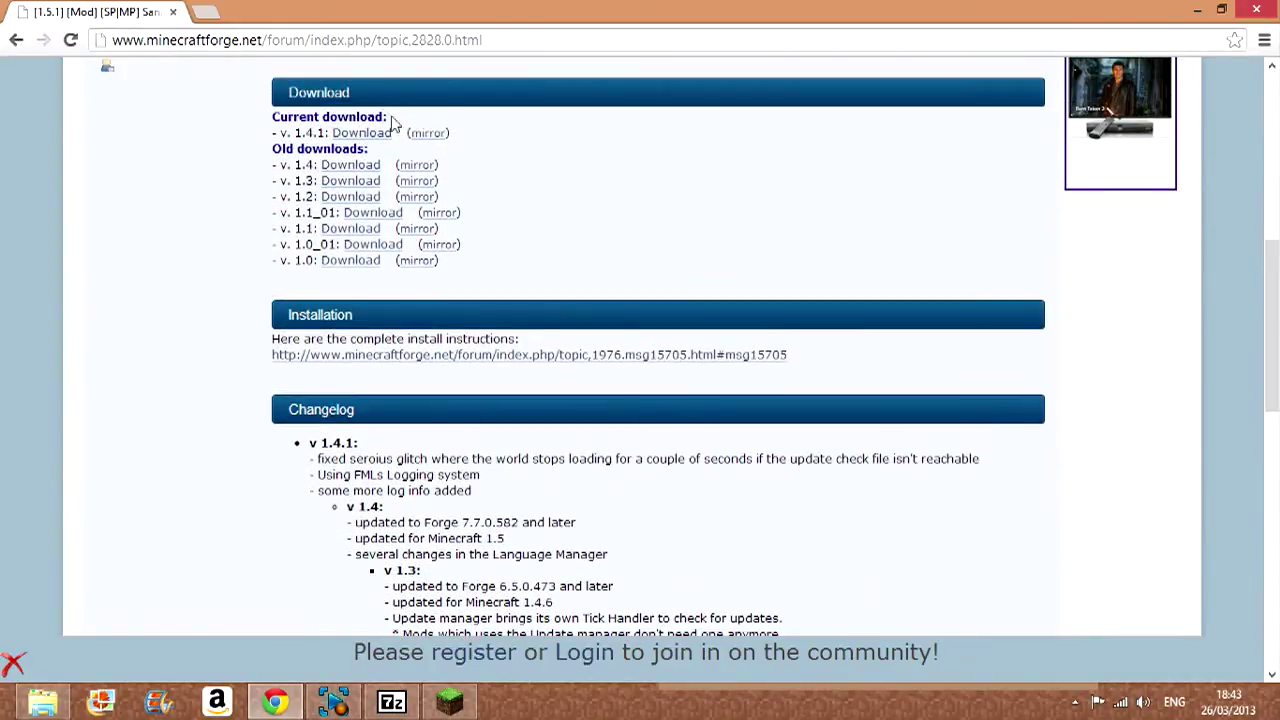
{"action": "left_click", "coordinate": [362, 133]}
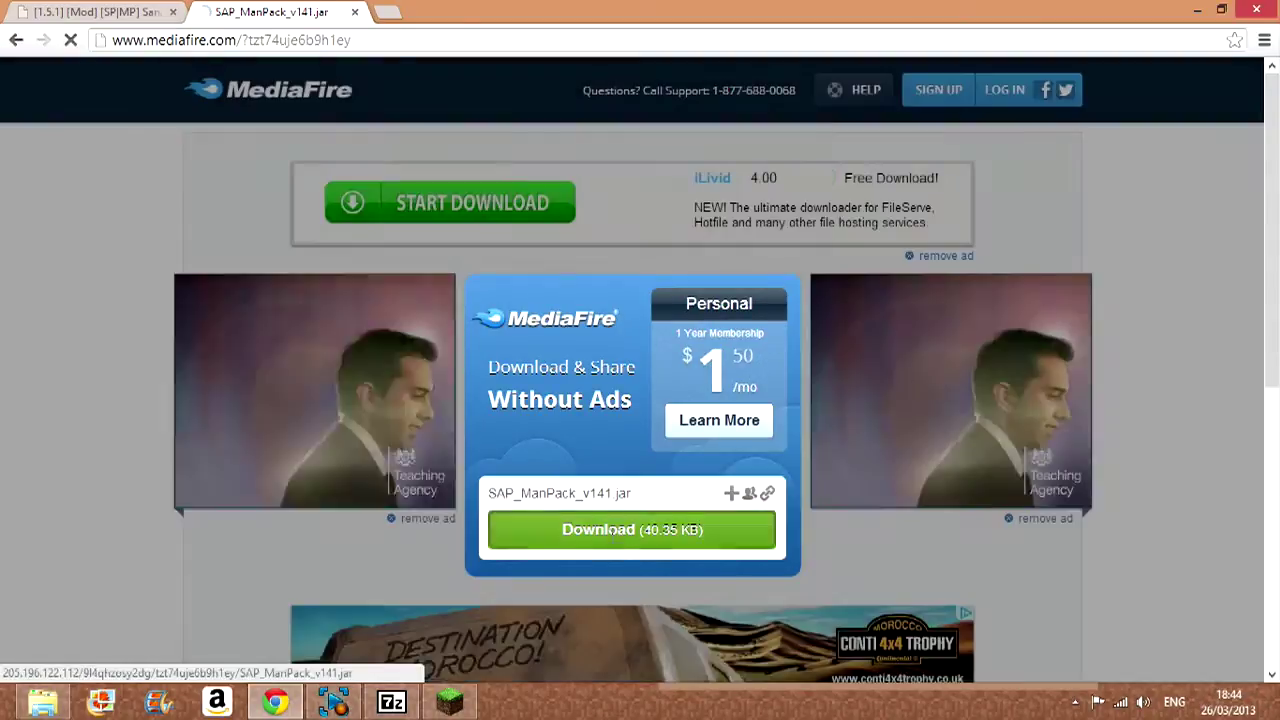
Download SAP_ManPack_v141.jar from MediaFire, retrying once, and keep it past Chrome's warning
{"action": "left_click", "coordinate": [612, 533]}
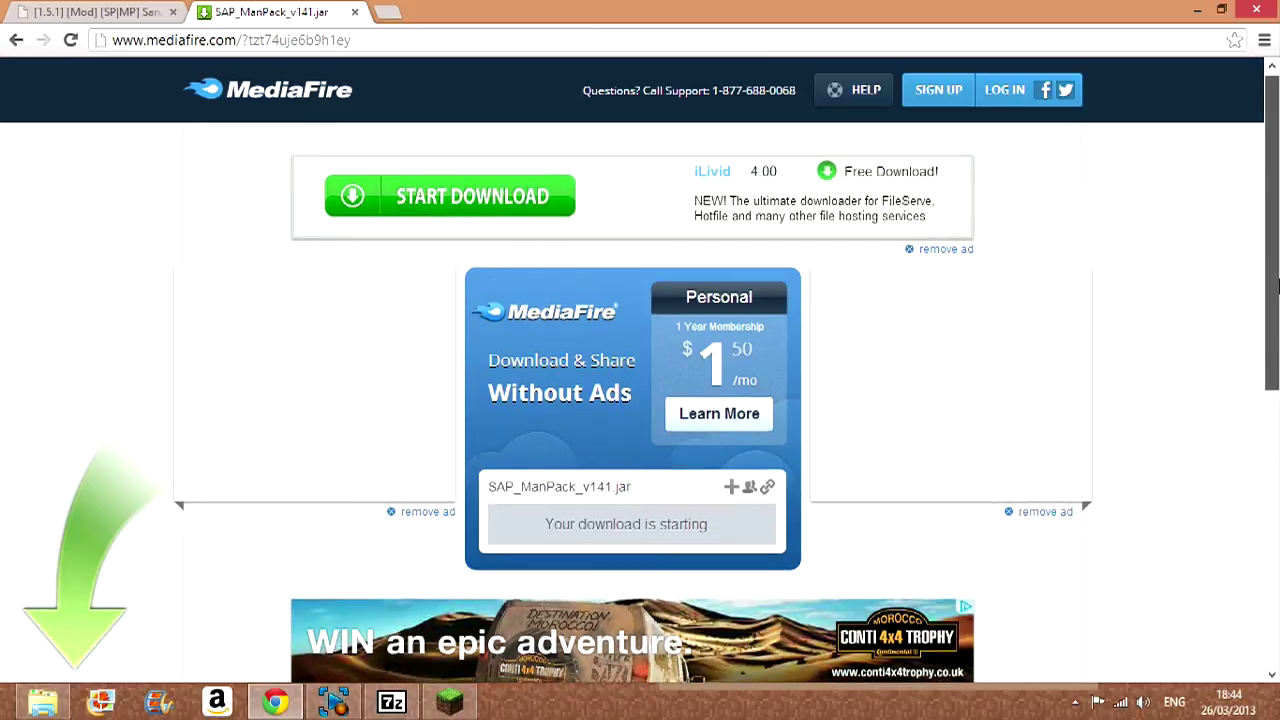
{"action": "left_click_drag", "start_coordinate": [1275, 282], "coordinate": [1275, 352]}
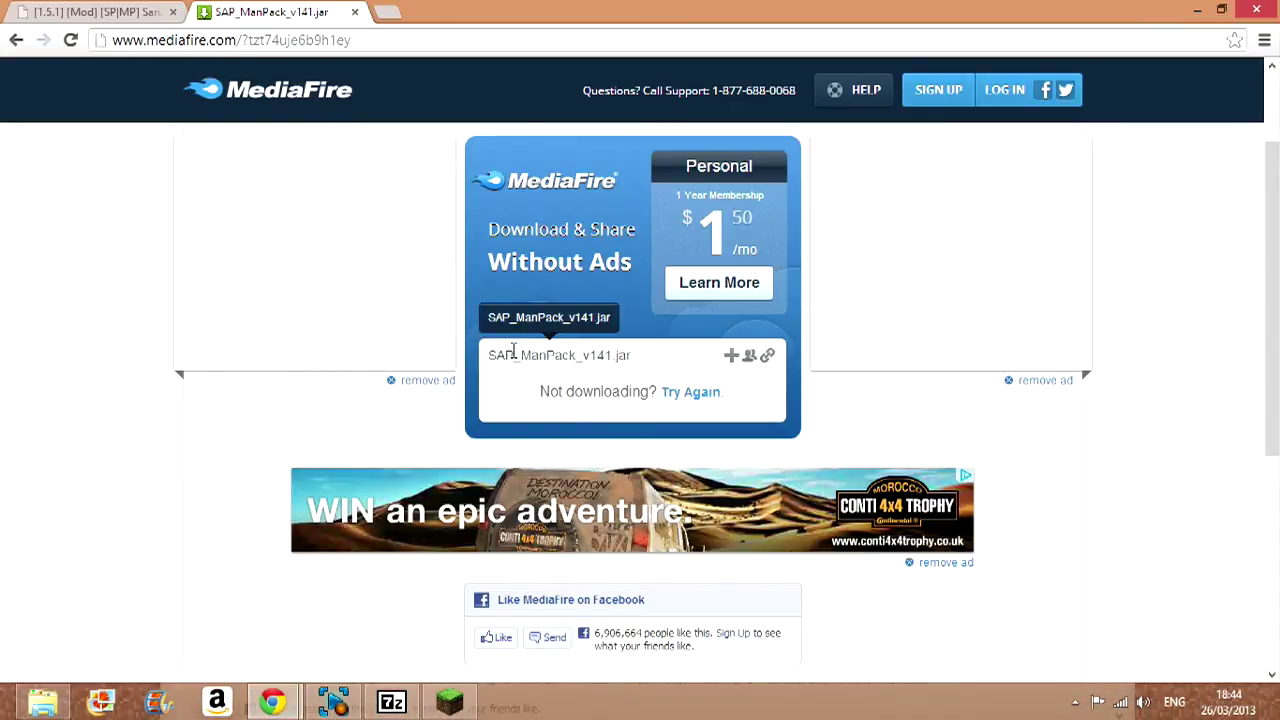
{"action": "left_click", "coordinate": [685, 398]}
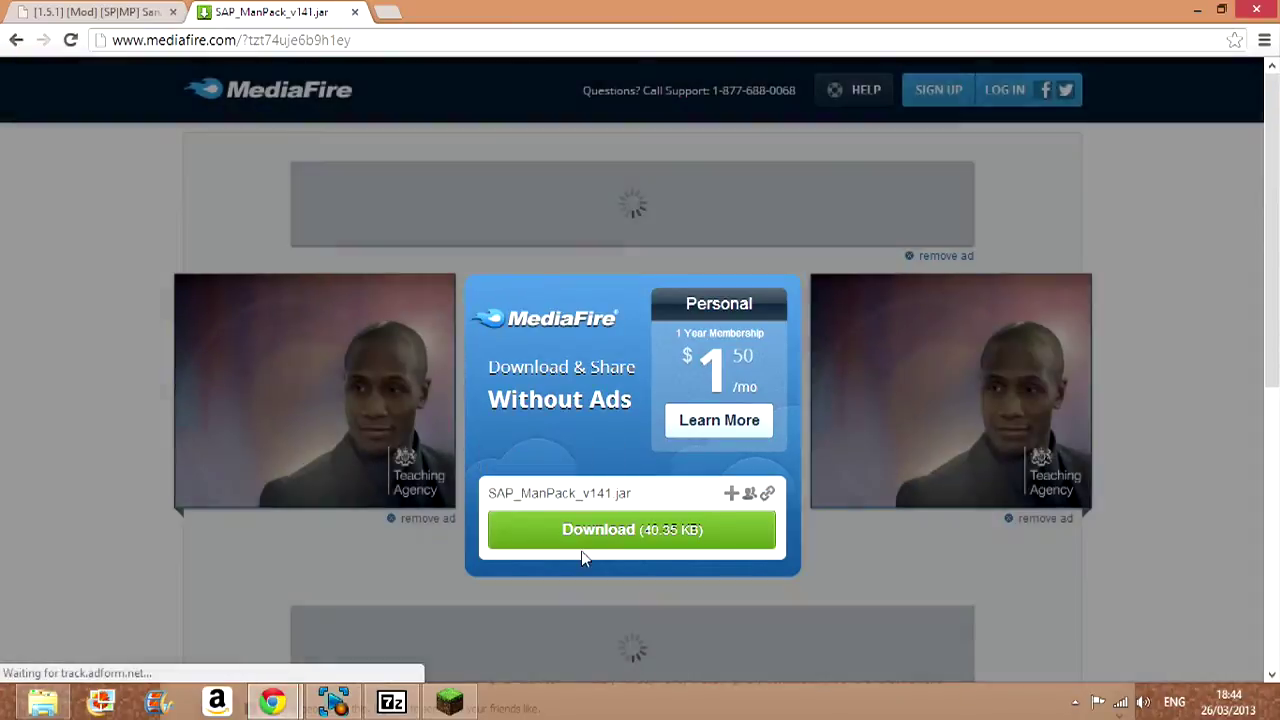
{"action": "left_click", "coordinate": [566, 540]}
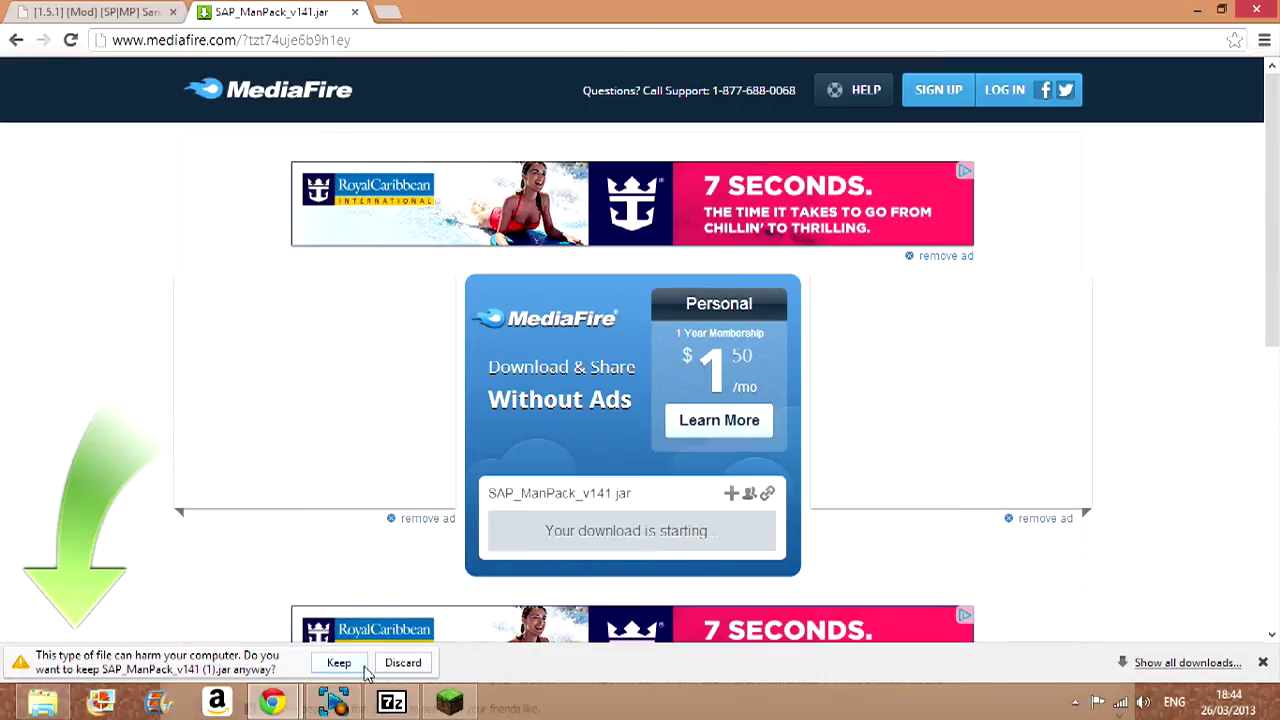
{"action": "left_click", "coordinate": [364, 667]}
{"action": "left_click", "coordinate": [188, 661]}
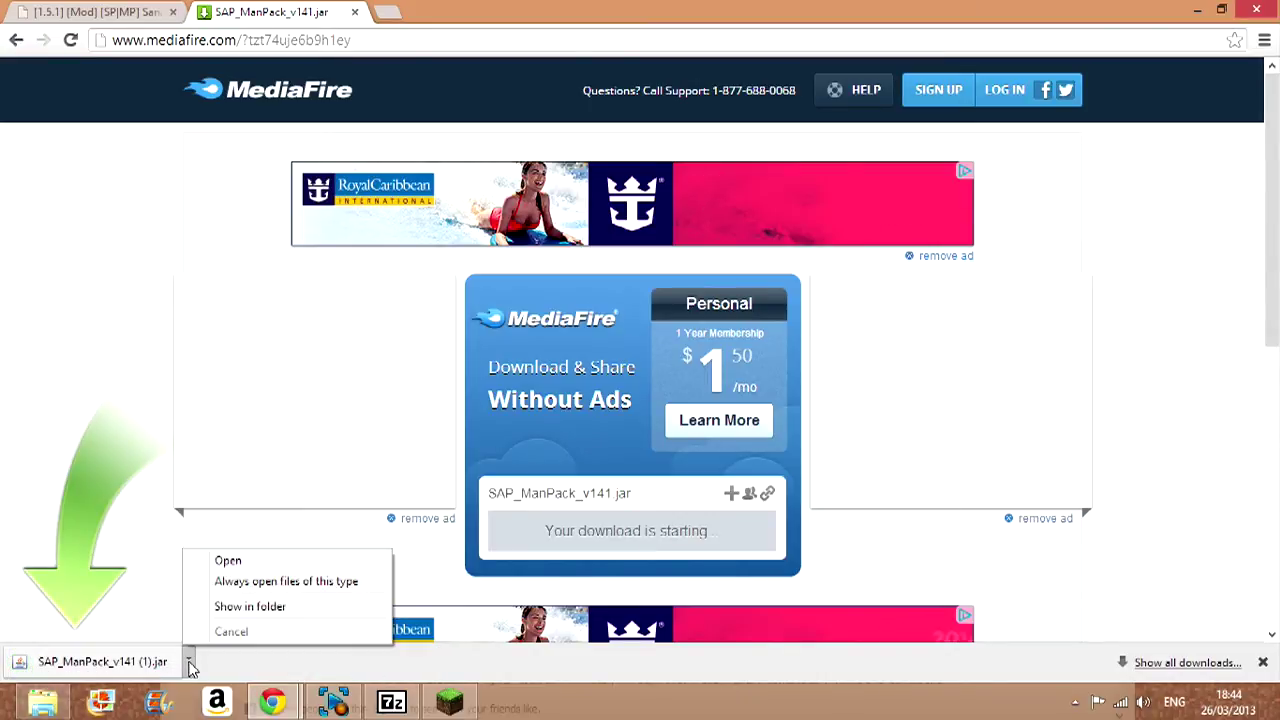
In Downloads, delete the duplicate SAP_ManPack_v141 (1) file and copy SAP_ManPack_v141
{"action": "left_click", "coordinate": [227, 614]}
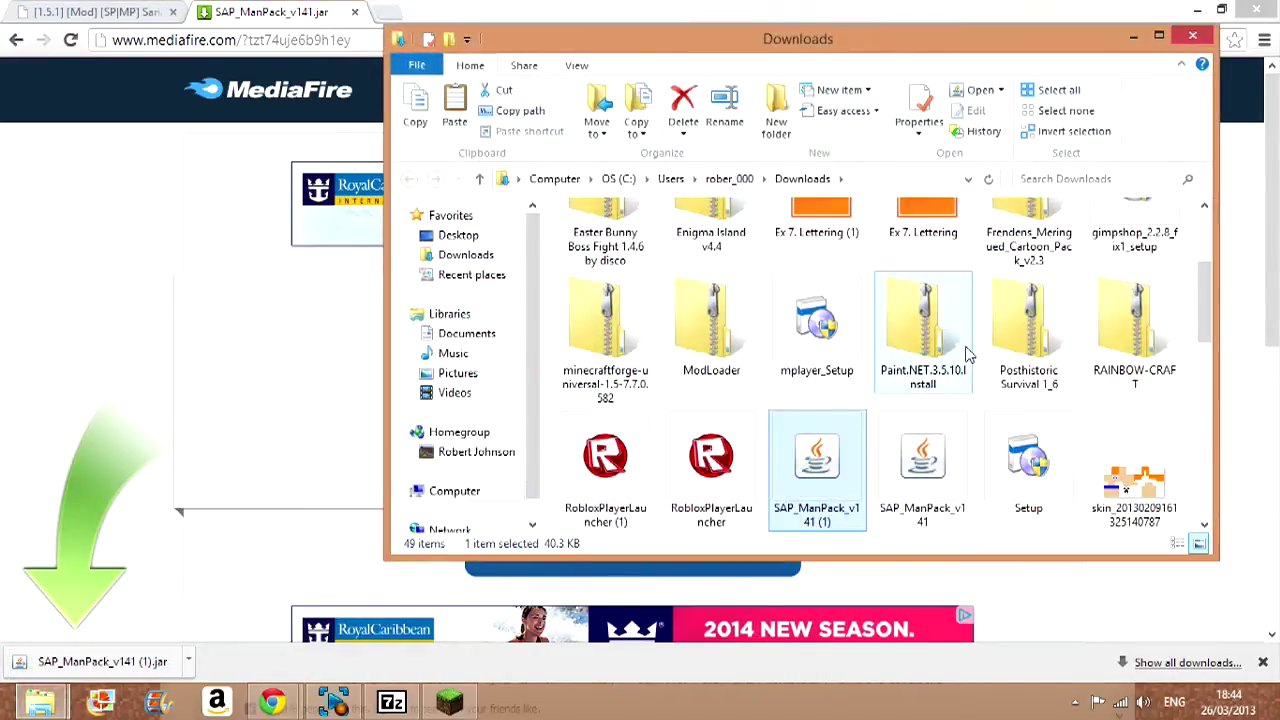
{"action": "right_click", "coordinate": [838, 470]}
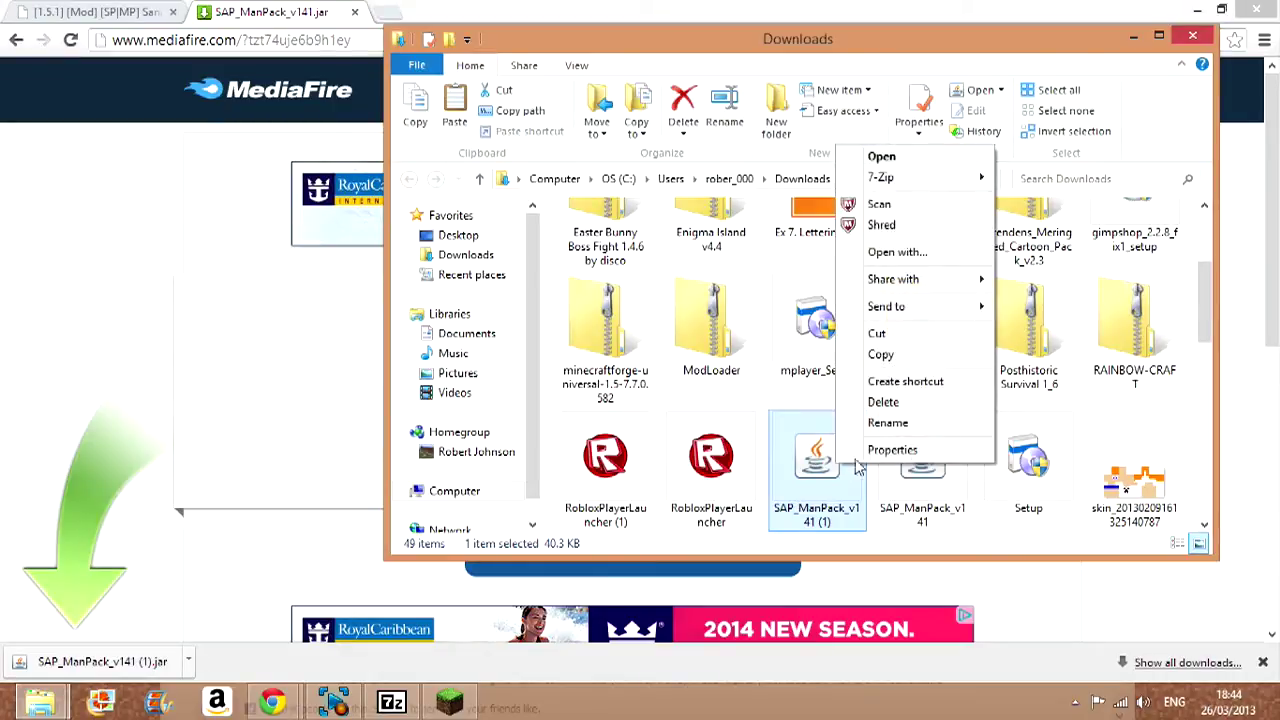
{"action": "left_click", "coordinate": [883, 402]}
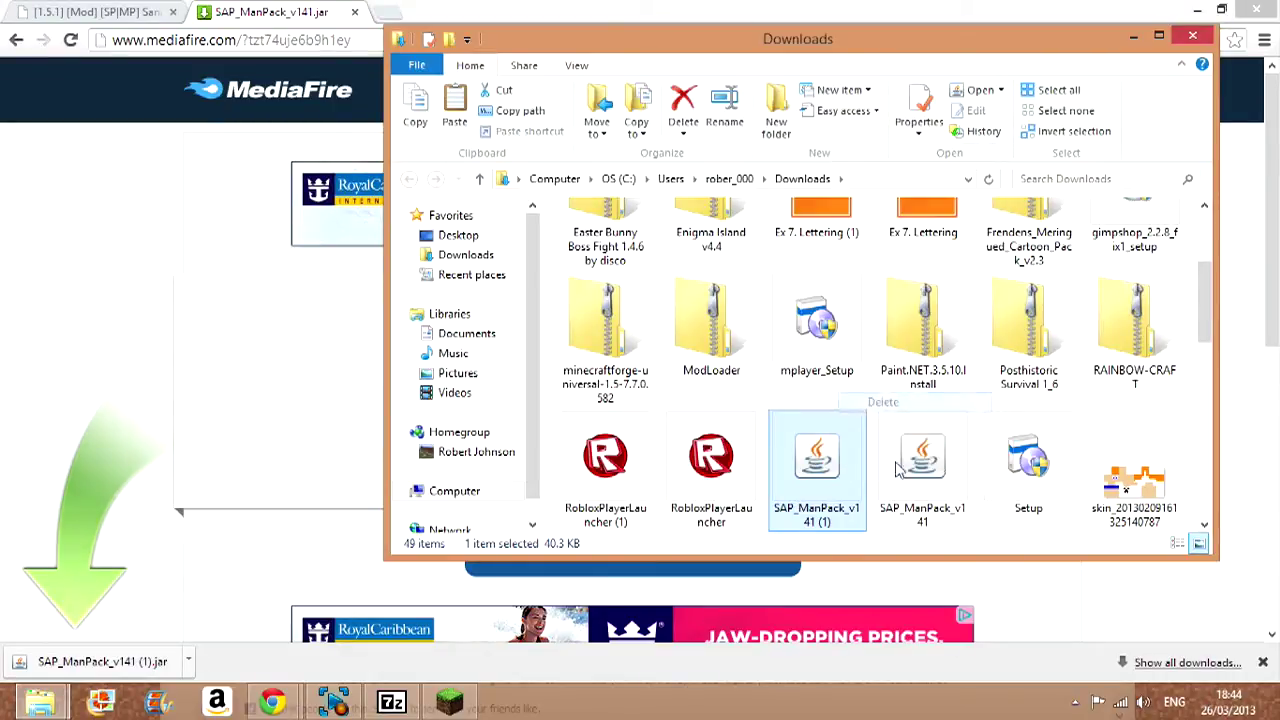
{"action": "right_click", "coordinate": [905, 476]}
{"action": "left_click", "coordinate": [850, 472]}
{"action": "right_click", "coordinate": [847, 468]}
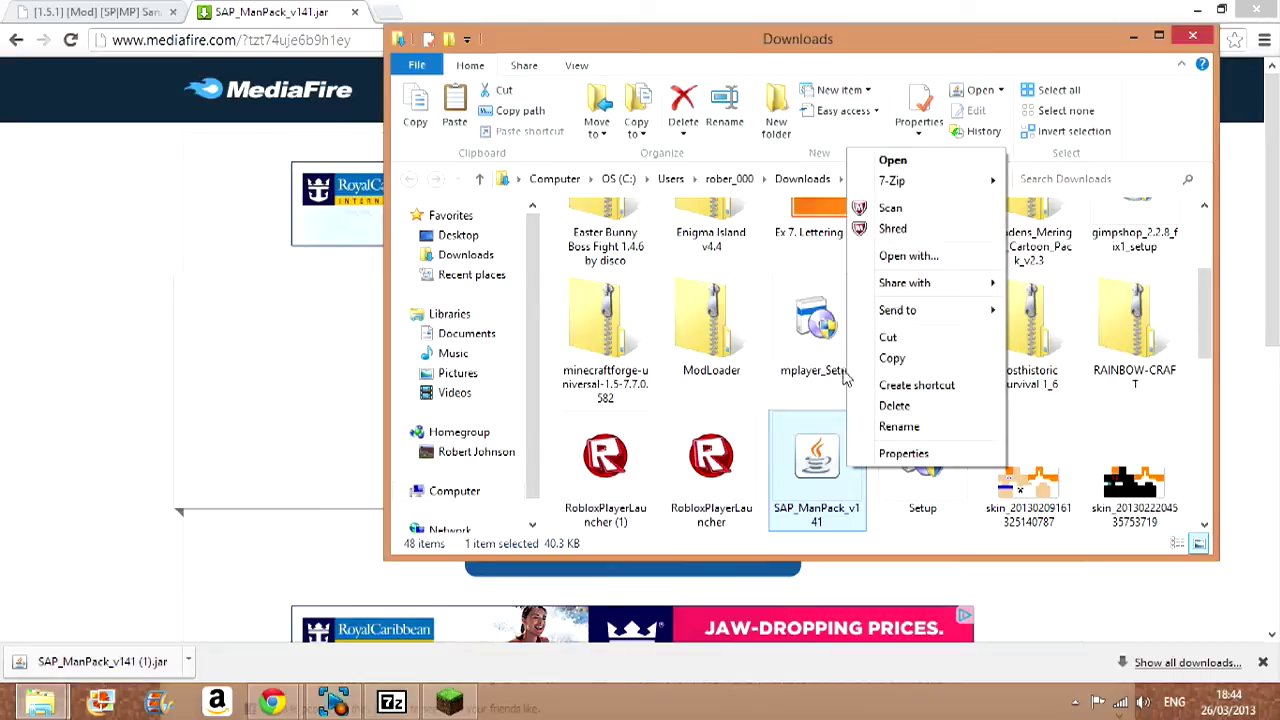
{"action": "left_click", "coordinate": [891, 358]}
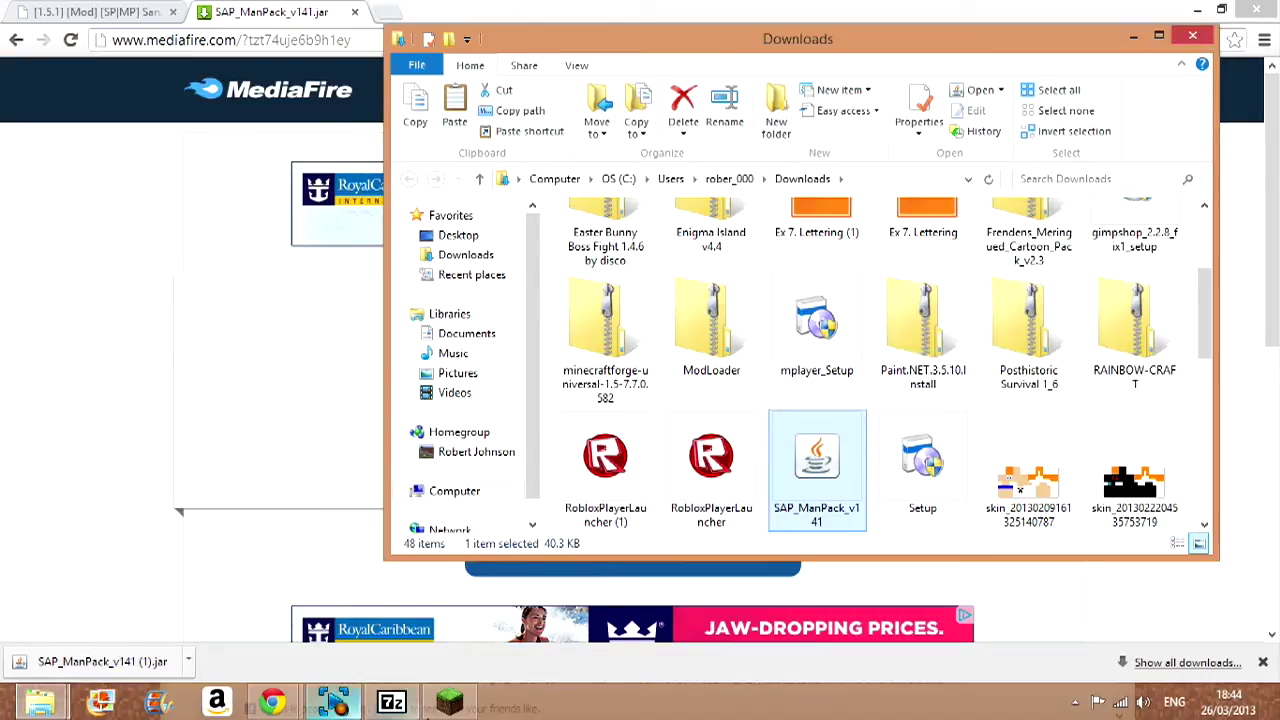
Paste the SAP_ManPack_v141 jar into the .minecraft mods folder
{"action": "left_click", "coordinate": [300, 704]}
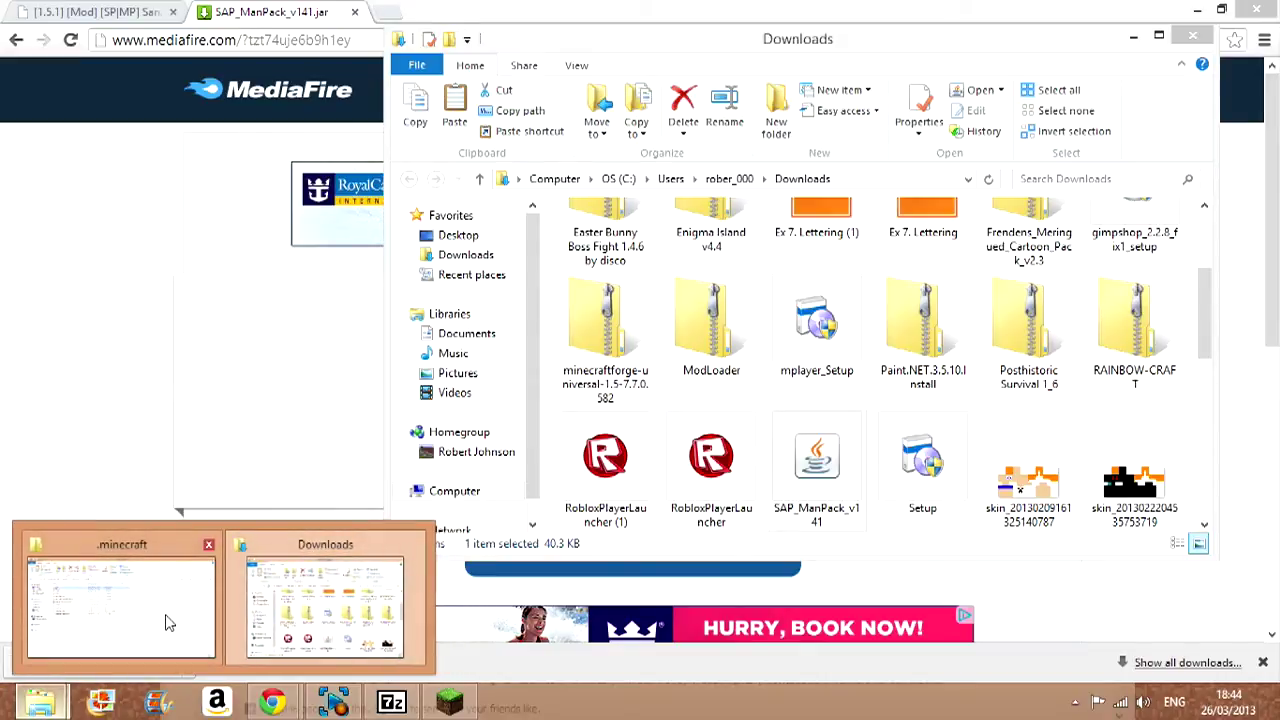
{"action": "left_click", "coordinate": [165, 621]}
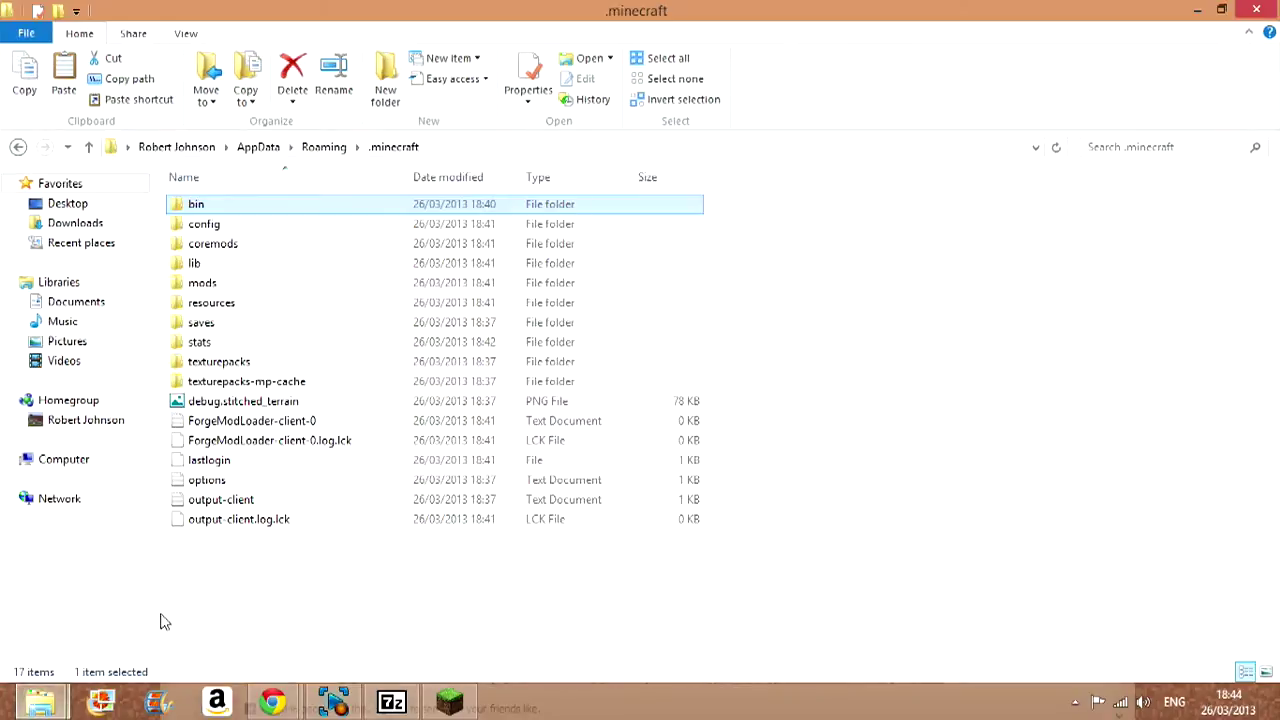
{"action": "double_click", "coordinate": [205, 285]}
{"action": "right_click", "coordinate": [245, 289]}
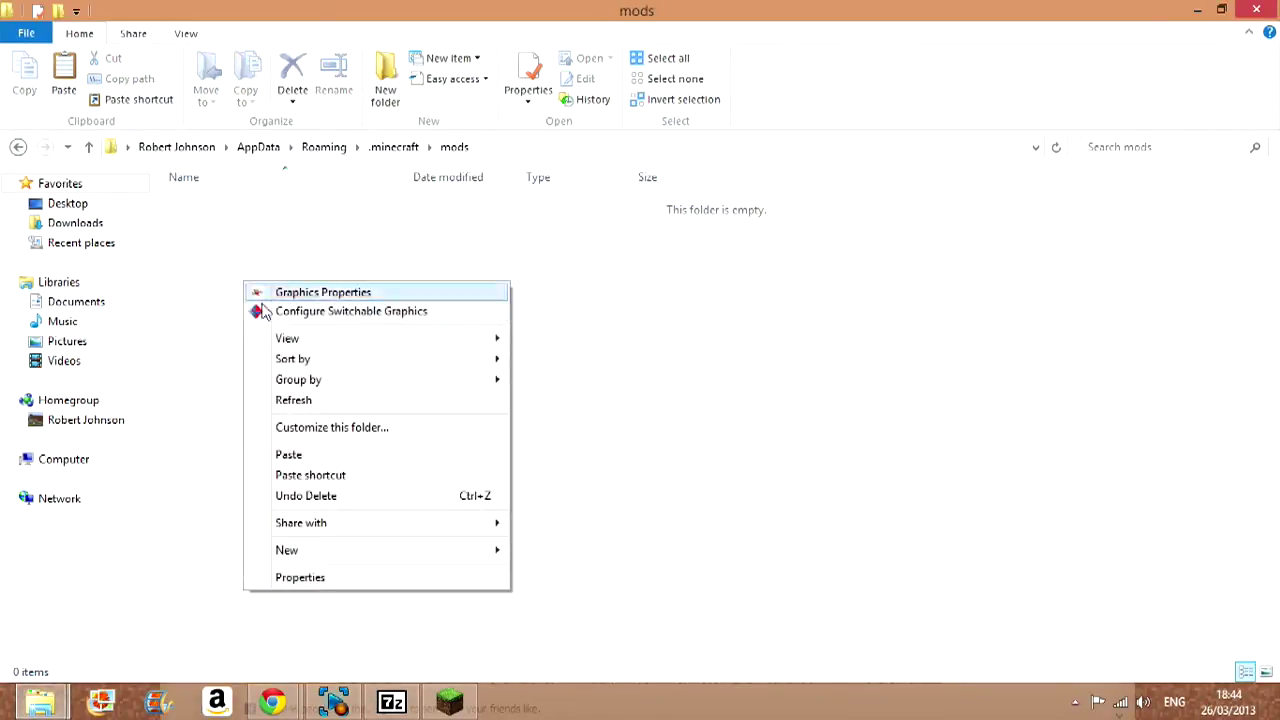
{"action": "left_click", "coordinate": [303, 458]}
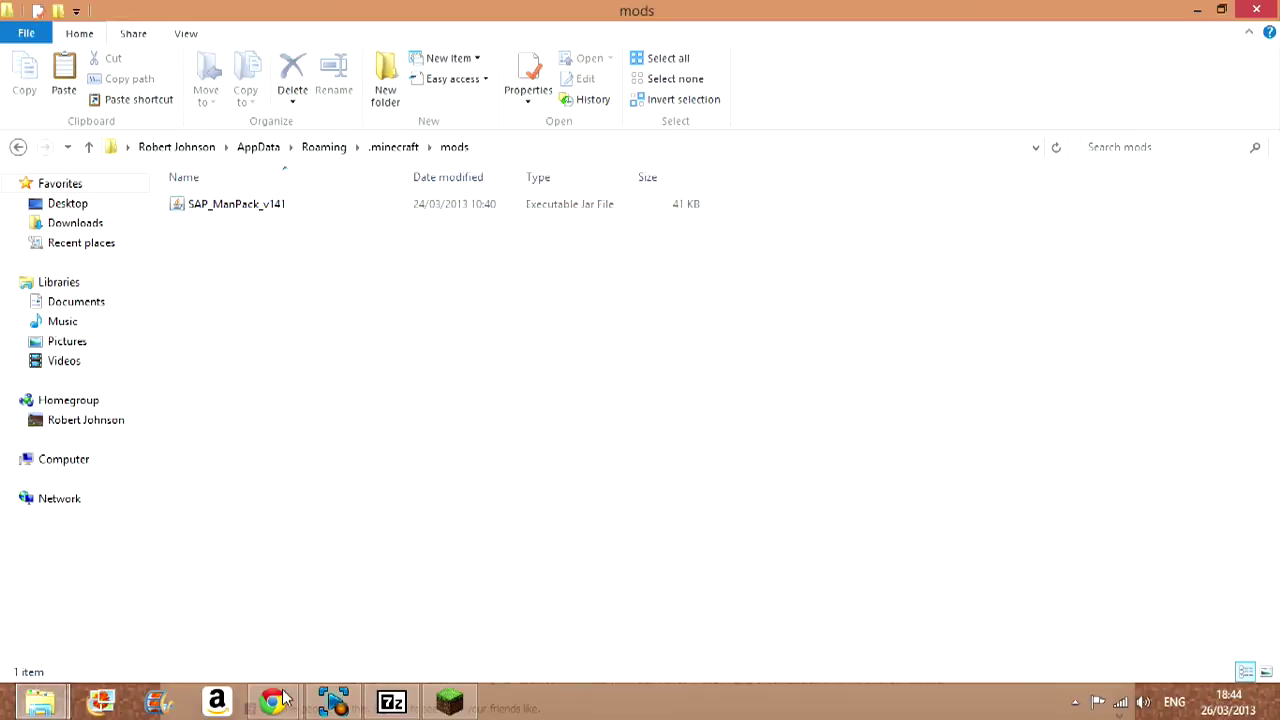
Close the Manager Pack MediaFire tab in Chrome
{"action": "mouse_move", "coordinate": [284, 698]}
{"action": "left_click", "coordinate": [246, 606]}
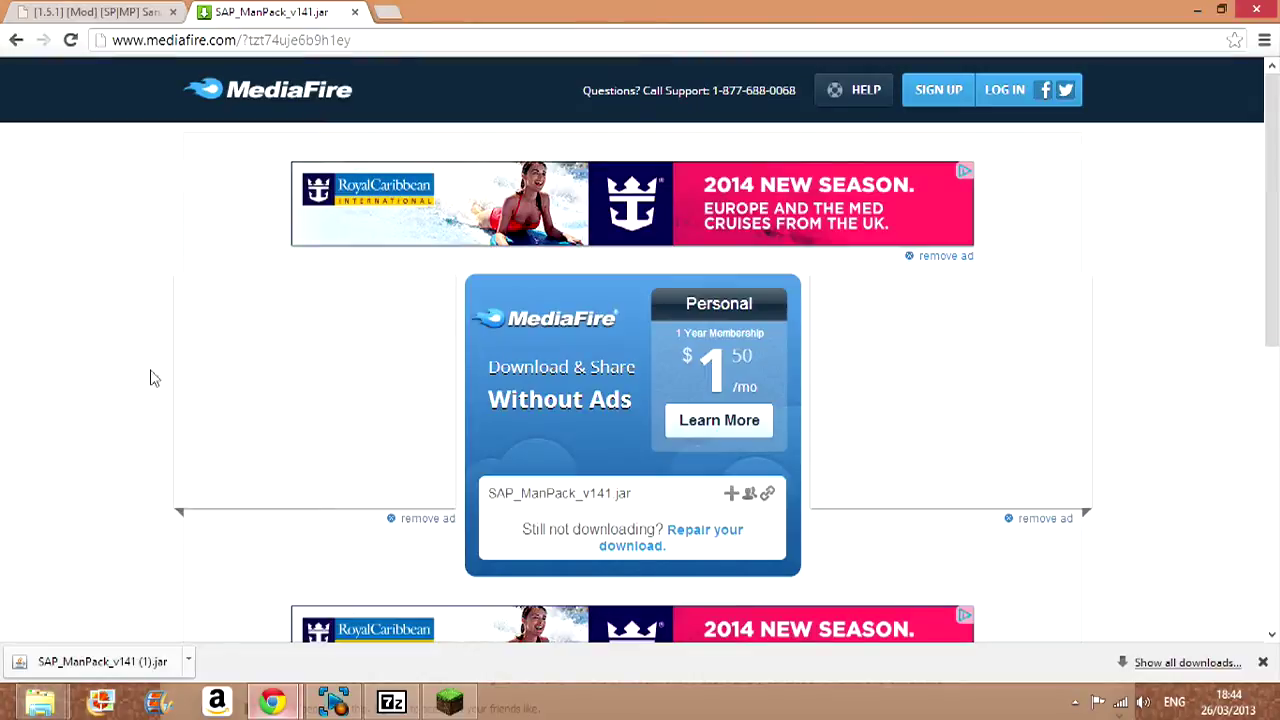
{"action": "left_click", "coordinate": [355, 12]}
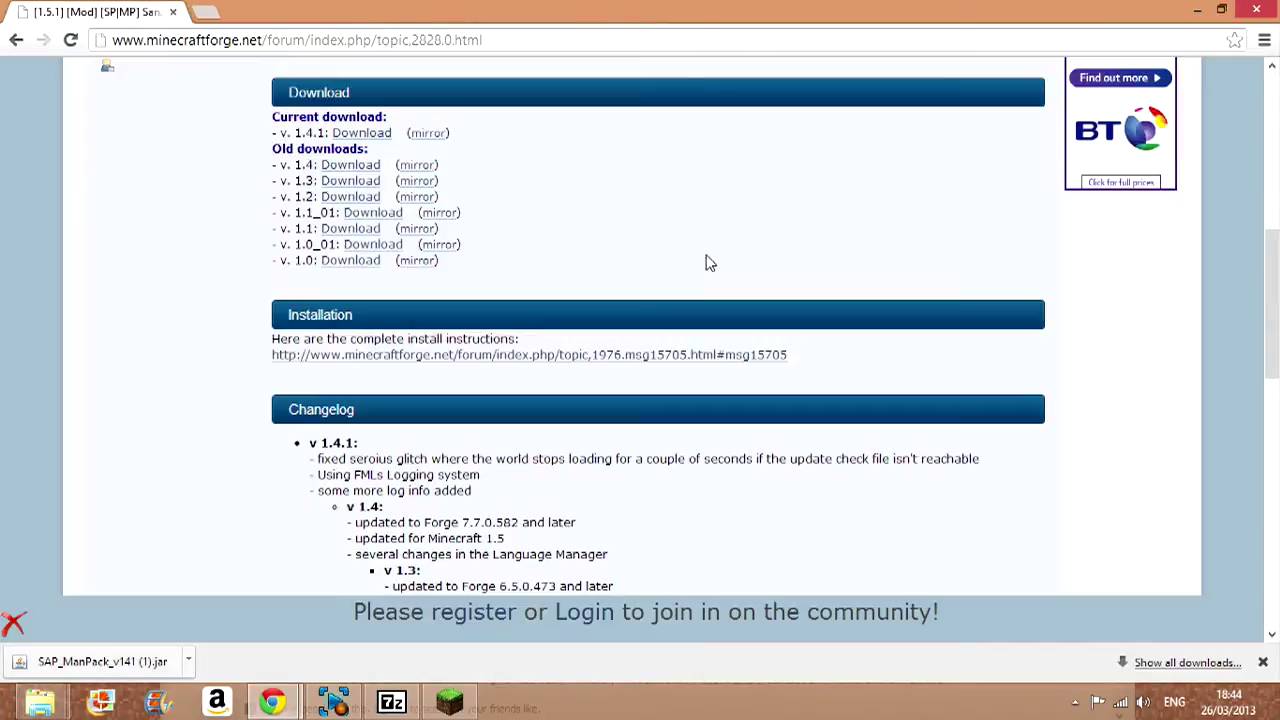
Scroll the Clay Soldiers Mod 9.1.1 thread down to its CSM_v911.jar download link
{"action": "scroll", "coordinate": [1256, 348], "scroll_direction": "up", "scroll_amount": 3}
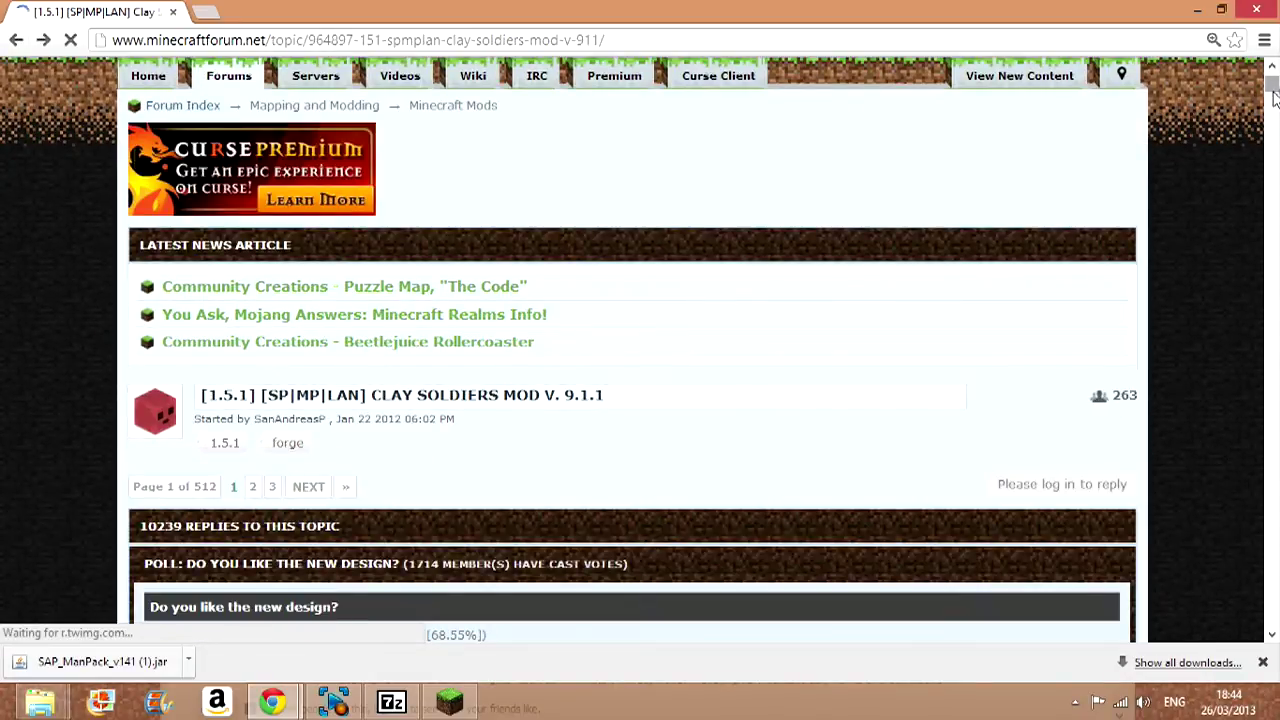
{"action": "mouse_move", "coordinate": [1273, 95]}
{"action": "left_mouse_down"}
{"action": "mouse_move", "coordinate": [1273, 155]}
{"action": "mouse_move", "coordinate": [1270, 118]}
{"action": "left_mouse_up"}
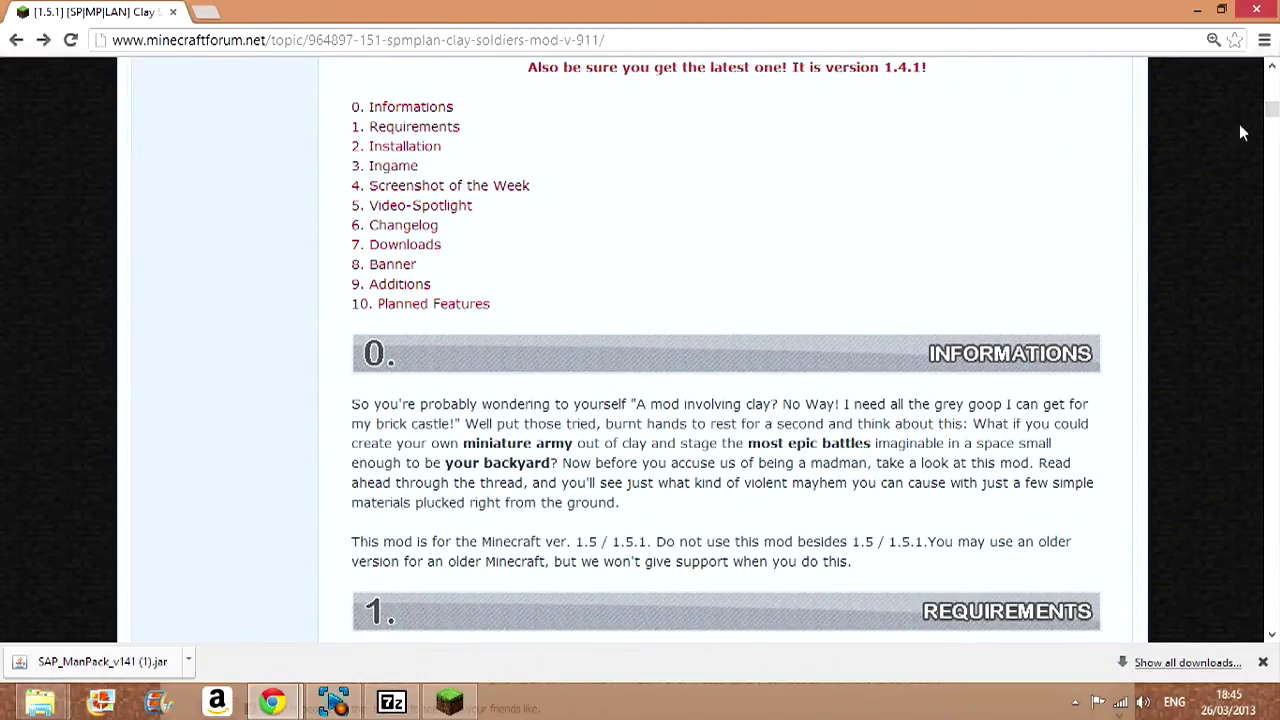
{"action": "left_click_drag", "start_coordinate": [1265, 116], "coordinate": [1265, 124]}
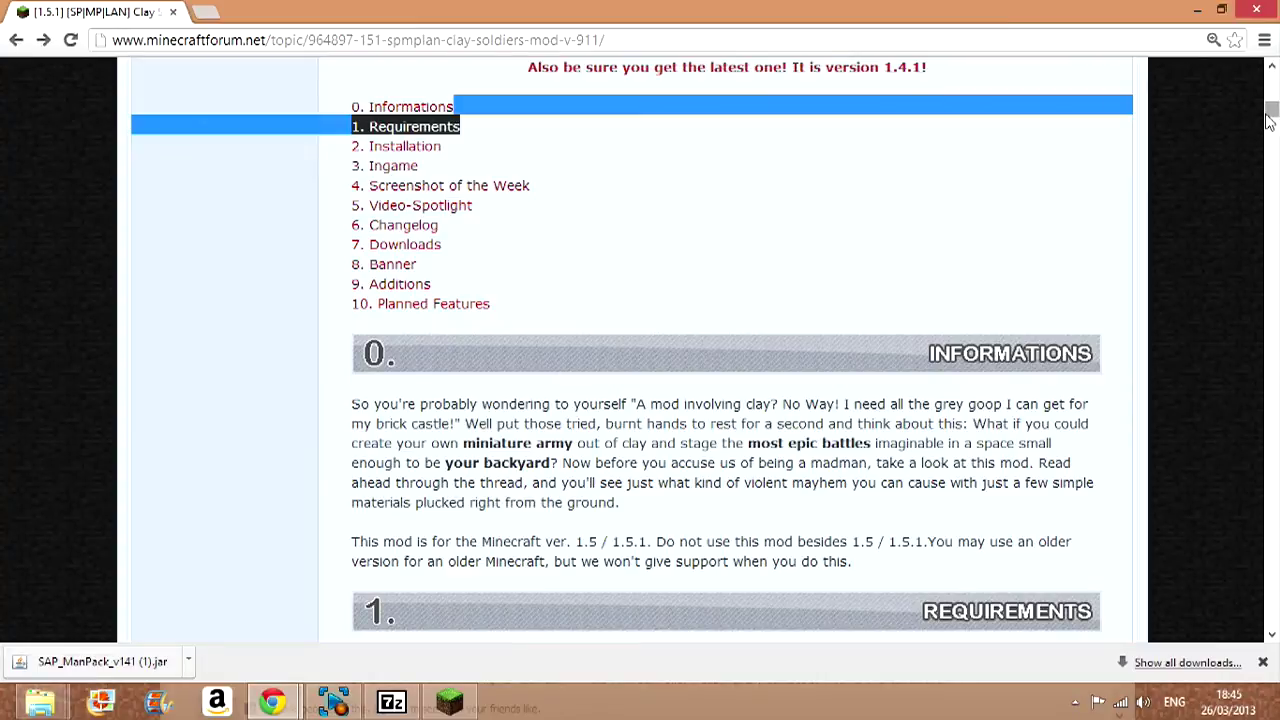
{"action": "scroll", "coordinate": [1268, 118], "scroll_direction": "down", "scroll_amount": 3}
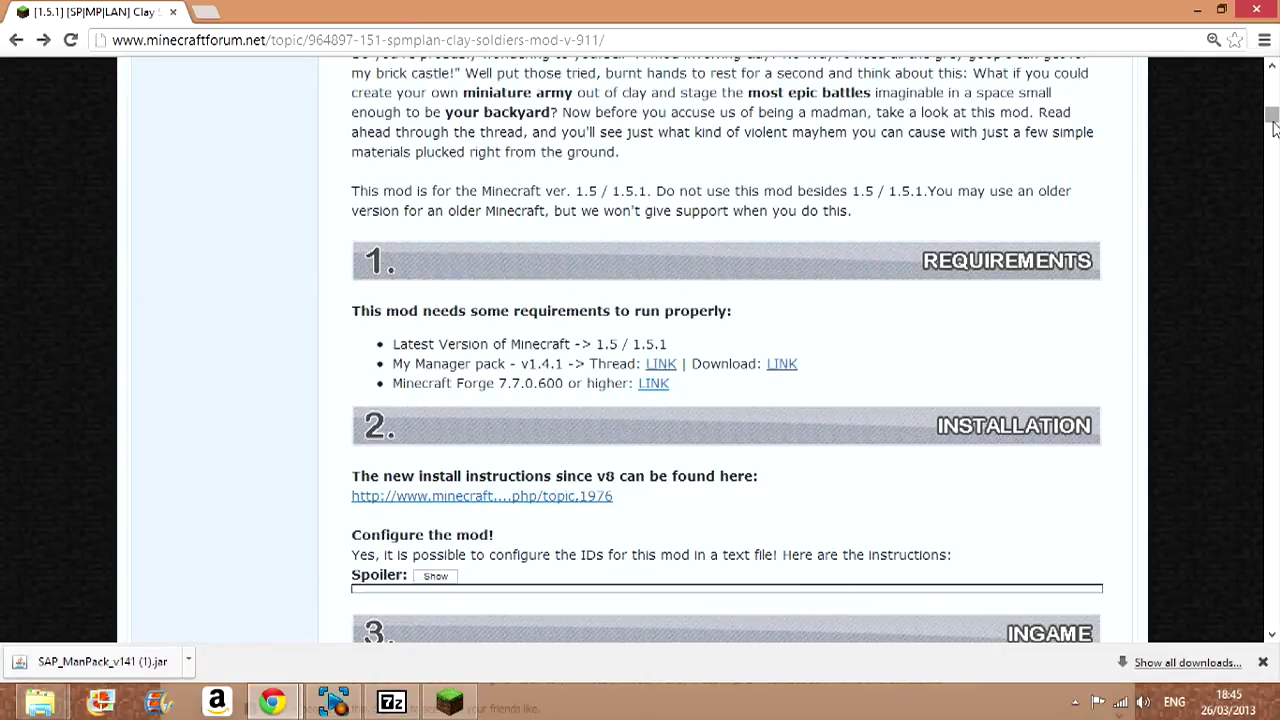
{"action": "left_click_drag", "start_coordinate": [1273, 119], "coordinate": [1275, 271]}
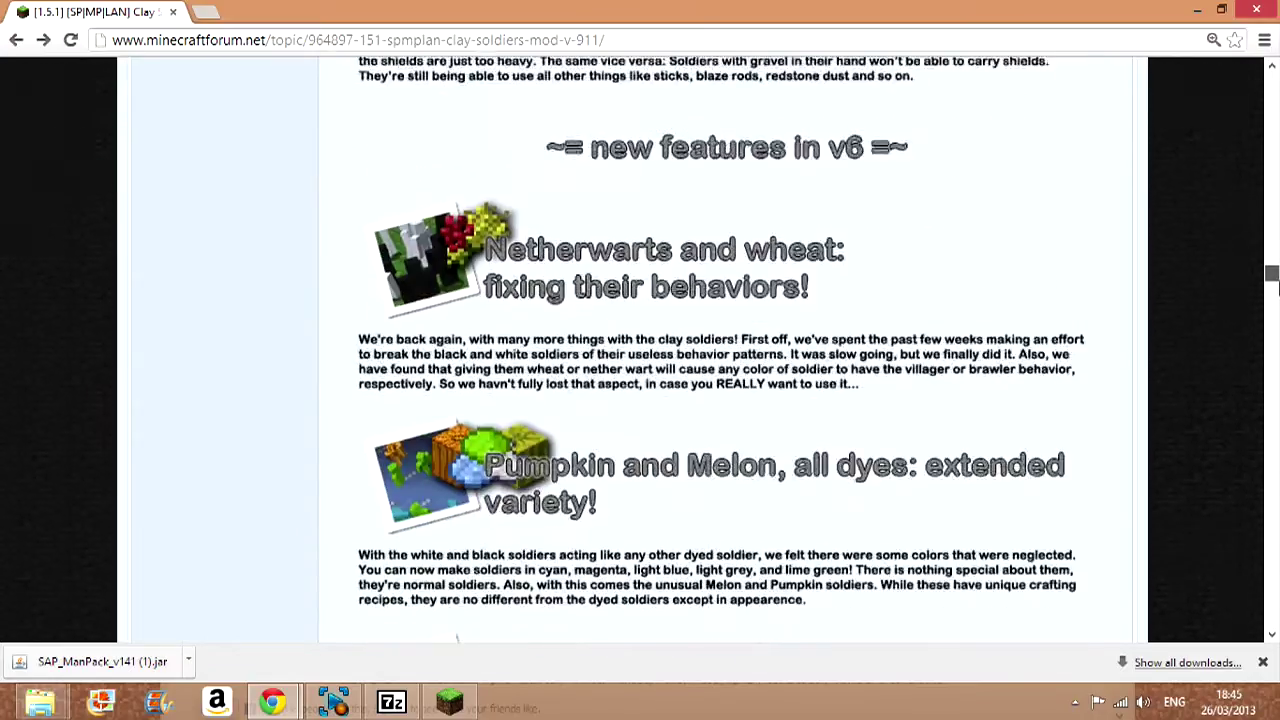
{"action": "left_click_drag", "start_coordinate": [1271, 281], "coordinate": [1275, 474]}
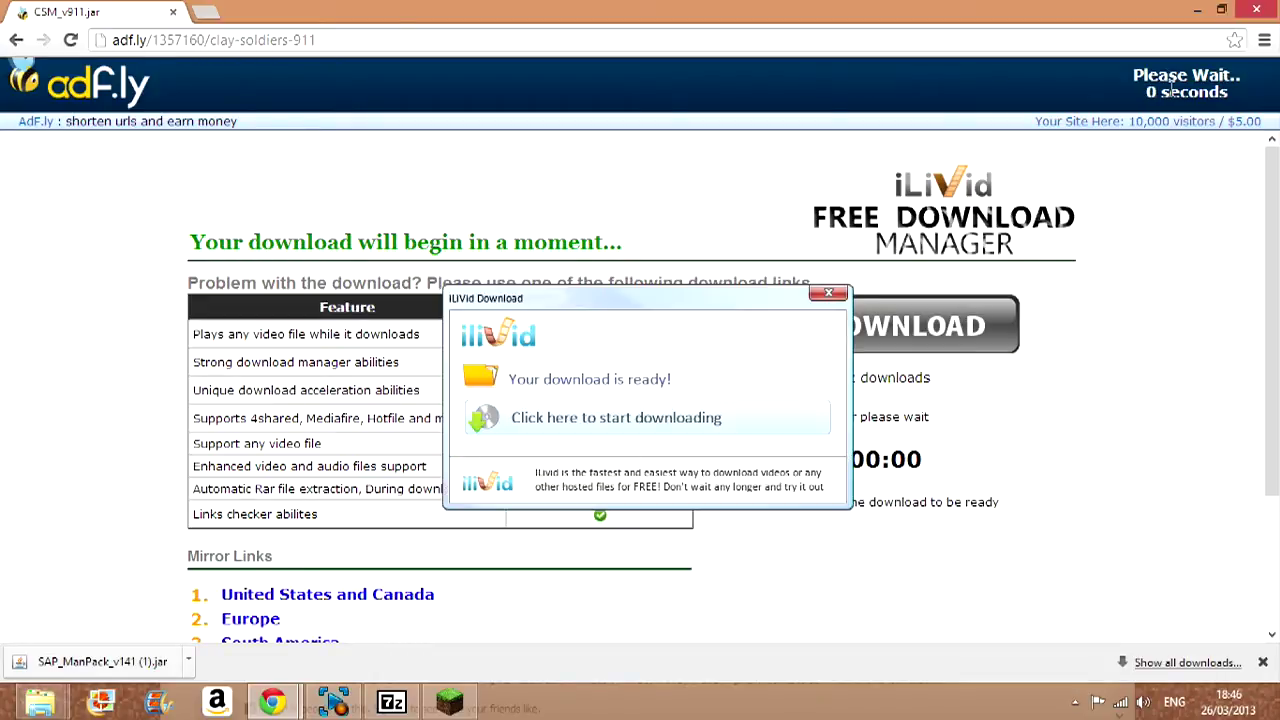
Skip the adf.ly ad, download CSM_v911.jar from MediaFire, and keep it despite the warning
{"action": "left_click", "coordinate": [1172, 94]}
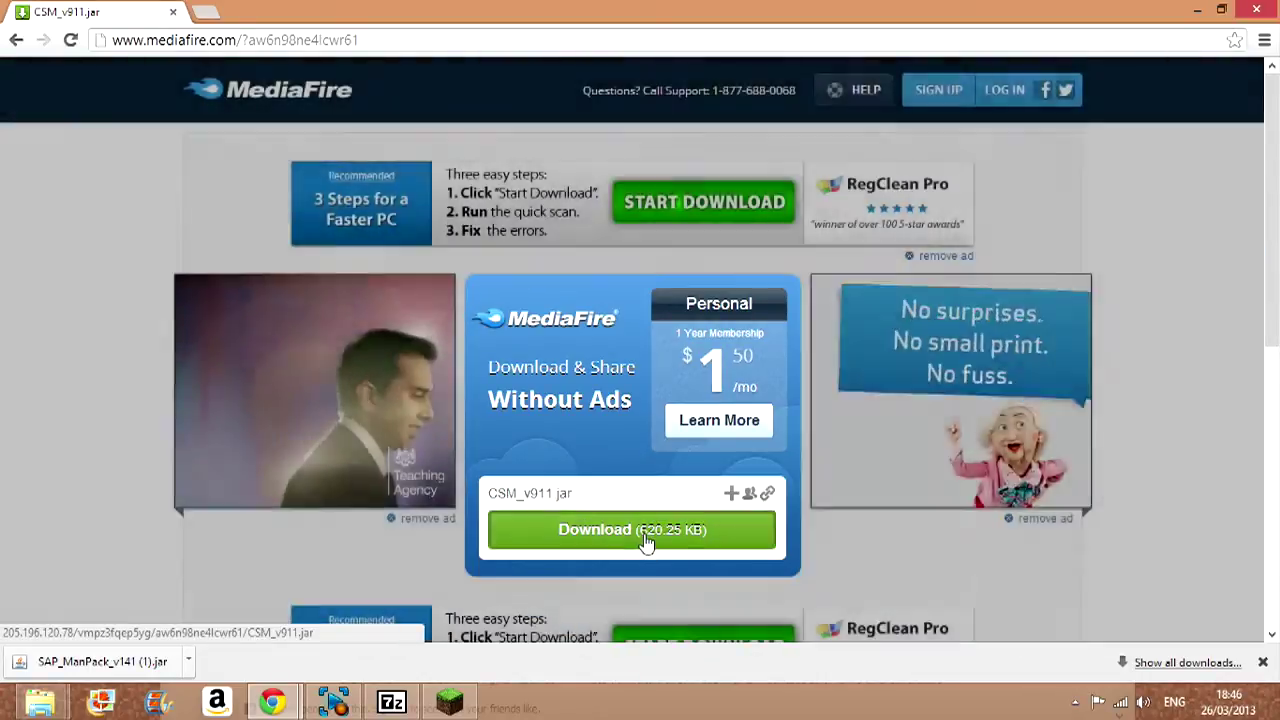
{"action": "left_click", "coordinate": [646, 540]}
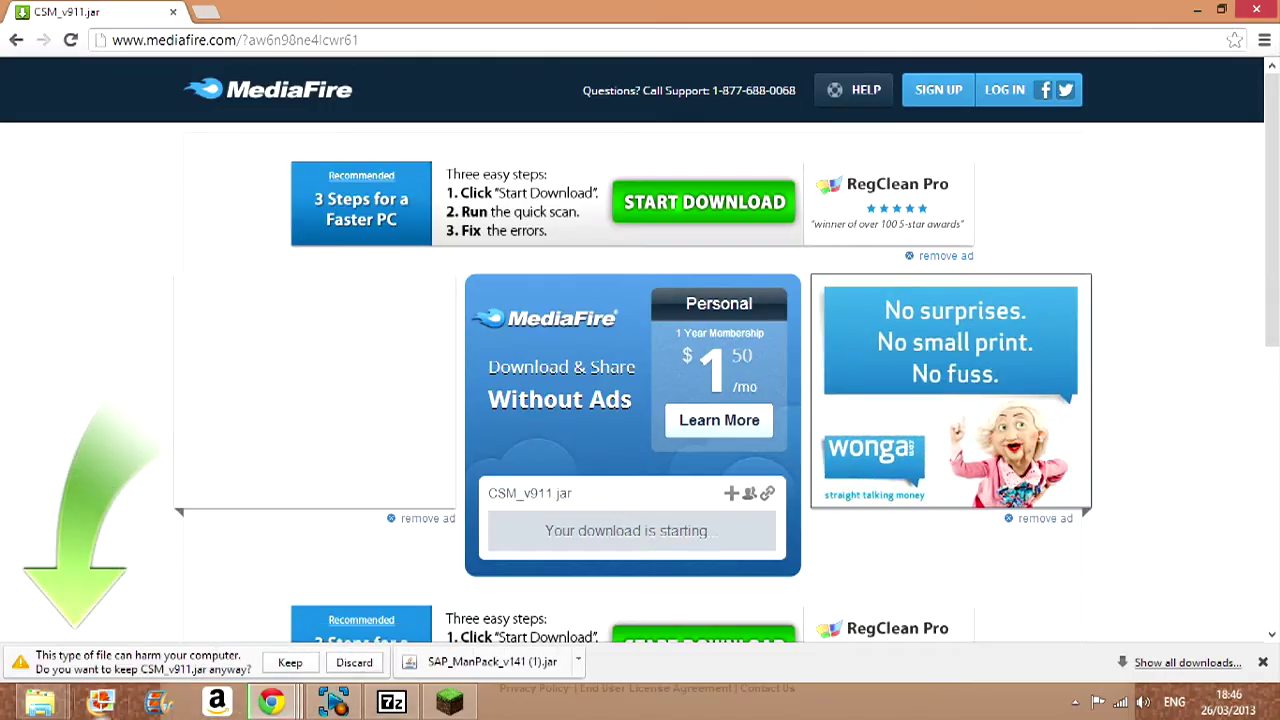
{"action": "left_click", "coordinate": [289, 664]}
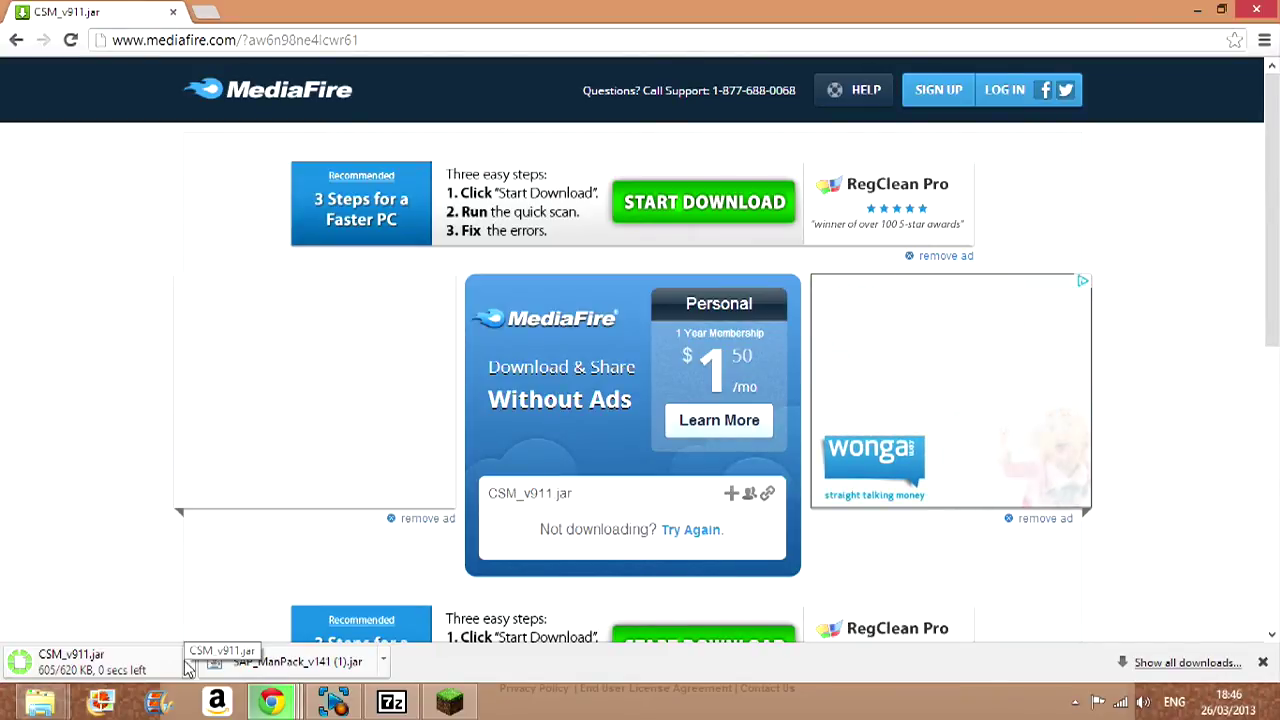
{"action": "left_click", "coordinate": [187, 662]}
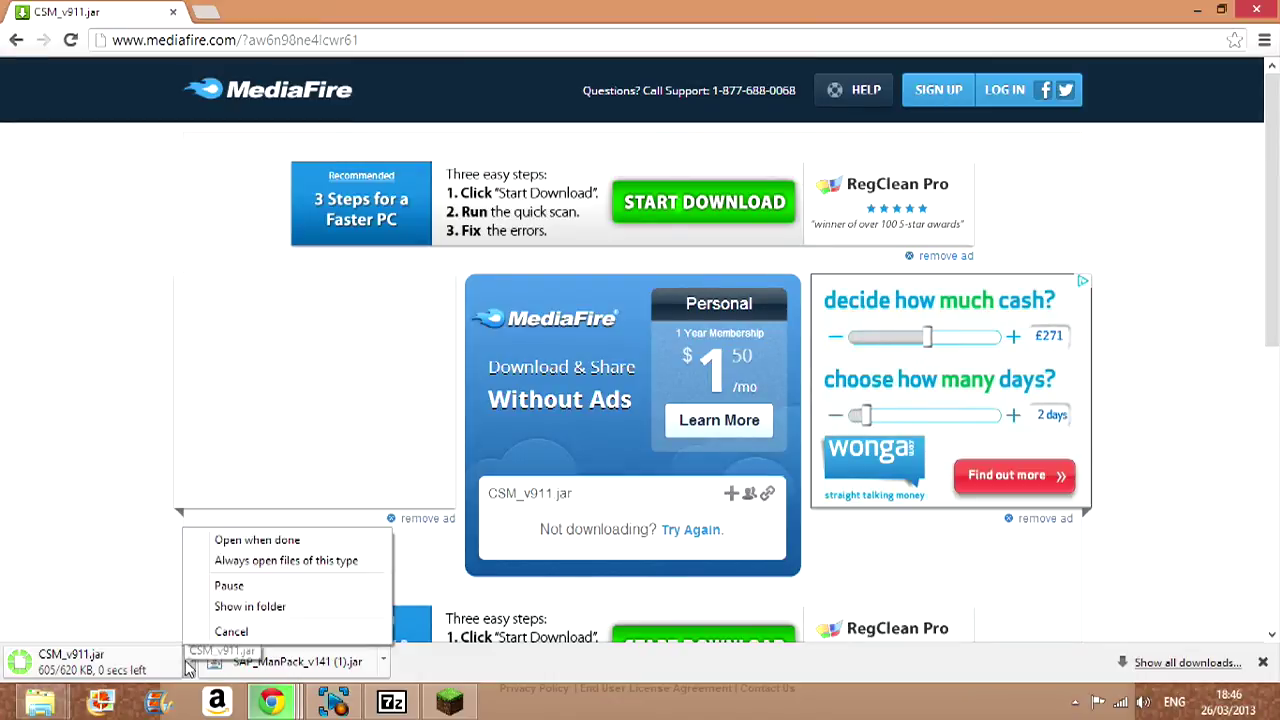
Locate the downloaded CSM_v911 file in Downloads and copy it
{"action": "left_click", "coordinate": [218, 610]}
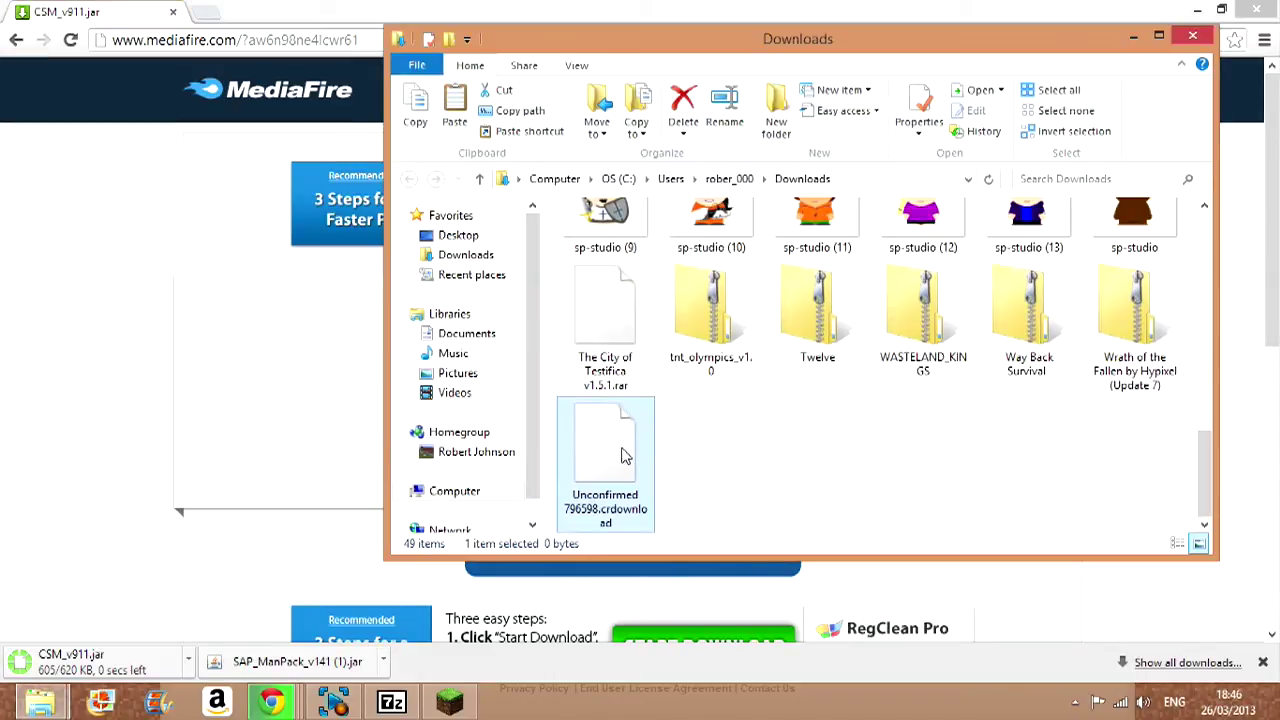
{"action": "right_click", "coordinate": [622, 456]}
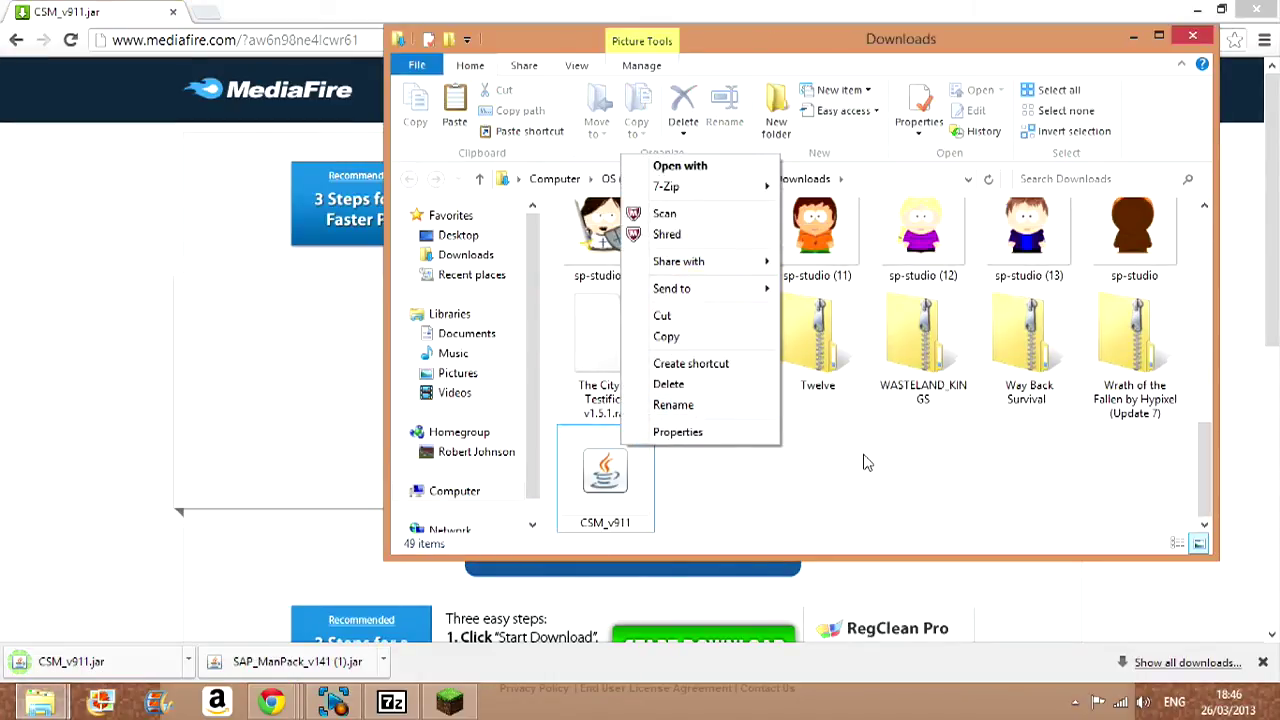
{"action": "left_click", "coordinate": [867, 462]}
{"action": "left_click", "coordinate": [625, 460]}
{"action": "right_click", "coordinate": [630, 458]}
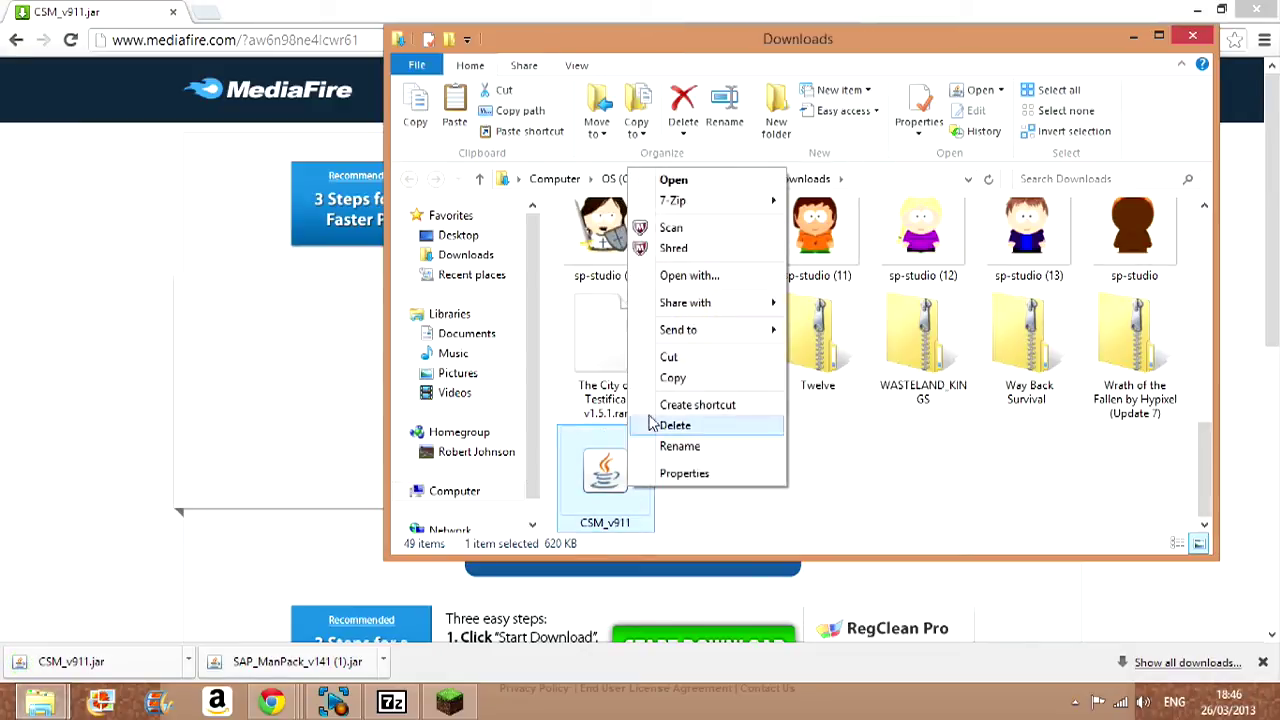
{"action": "left_click", "coordinate": [668, 357]}
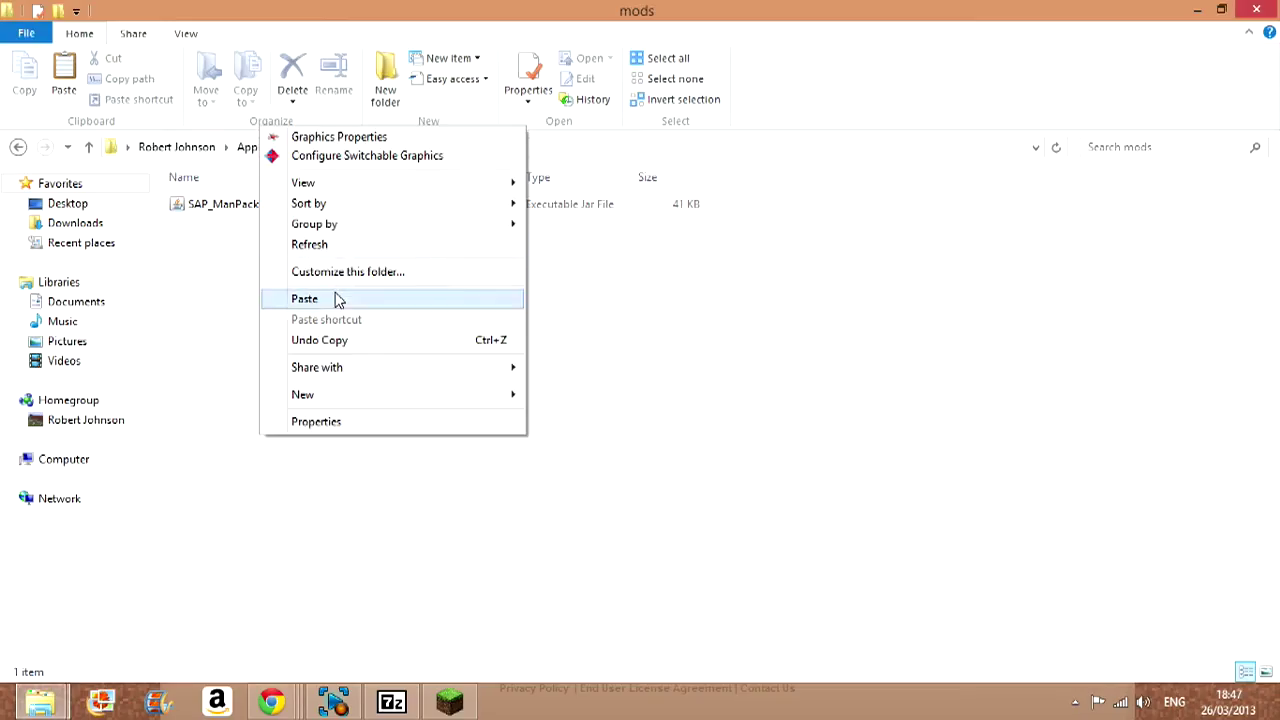
Paste CSM_v911 into the .minecraft mods folder next to SAP_ManPack_v141, then return to Minecraft
{"action": "left_click", "coordinate": [337, 297]}
{"action": "left_click", "coordinate": [365, 327]}
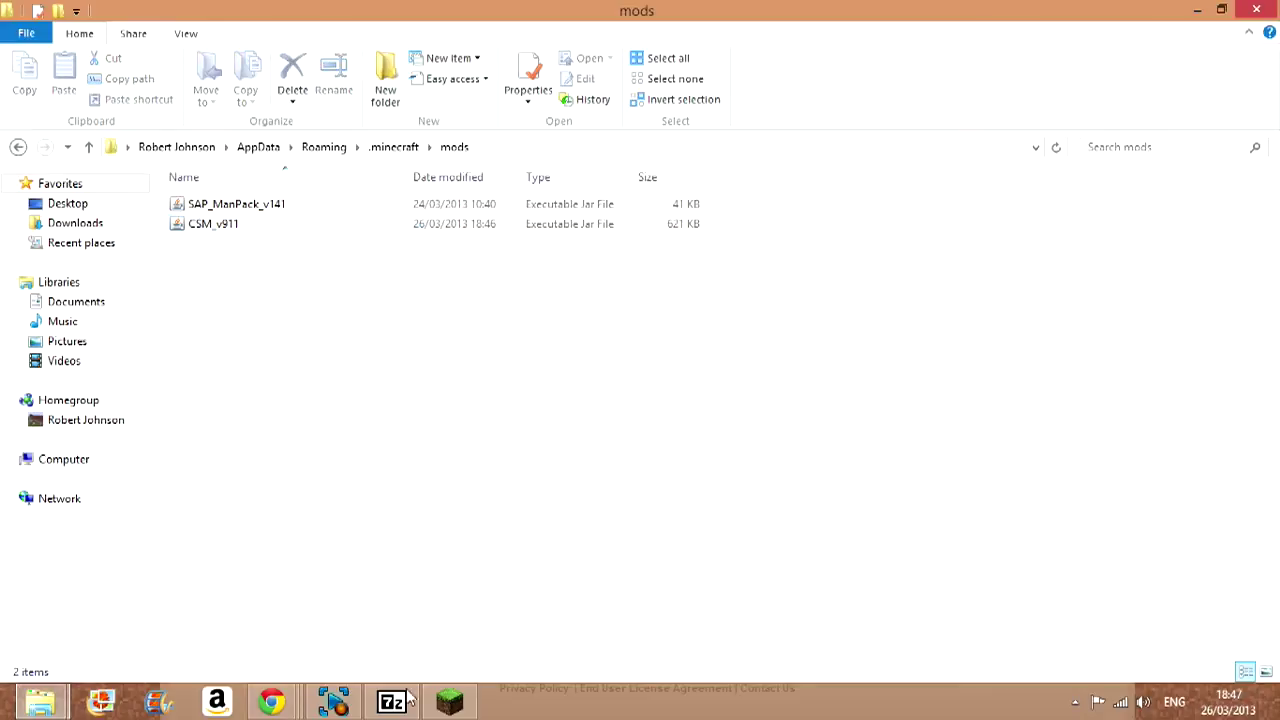
{"action": "left_click", "coordinate": [449, 702]}
{"action": "left_click", "coordinate": [632, 450]}
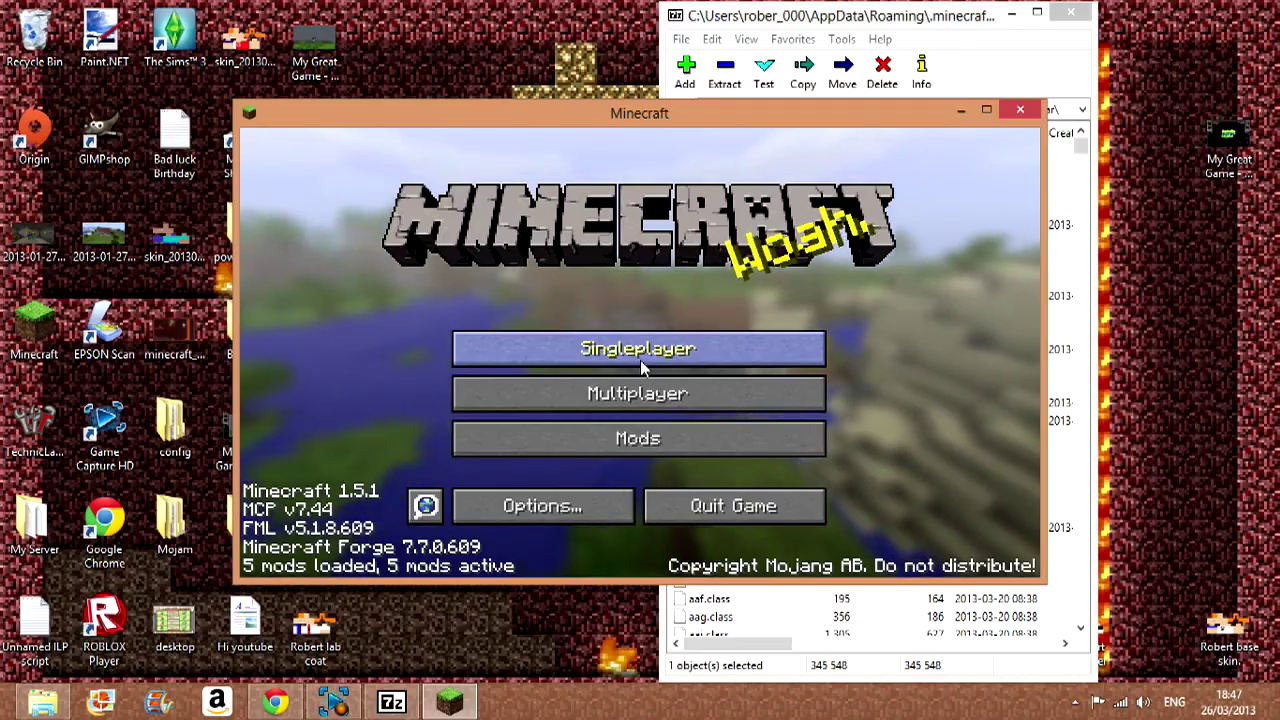
Check Clay Soldiers Mod 9.1.1 details in the Mod List, then open Singleplayer world selection maximized
{"action": "left_click", "coordinate": [655, 437]}
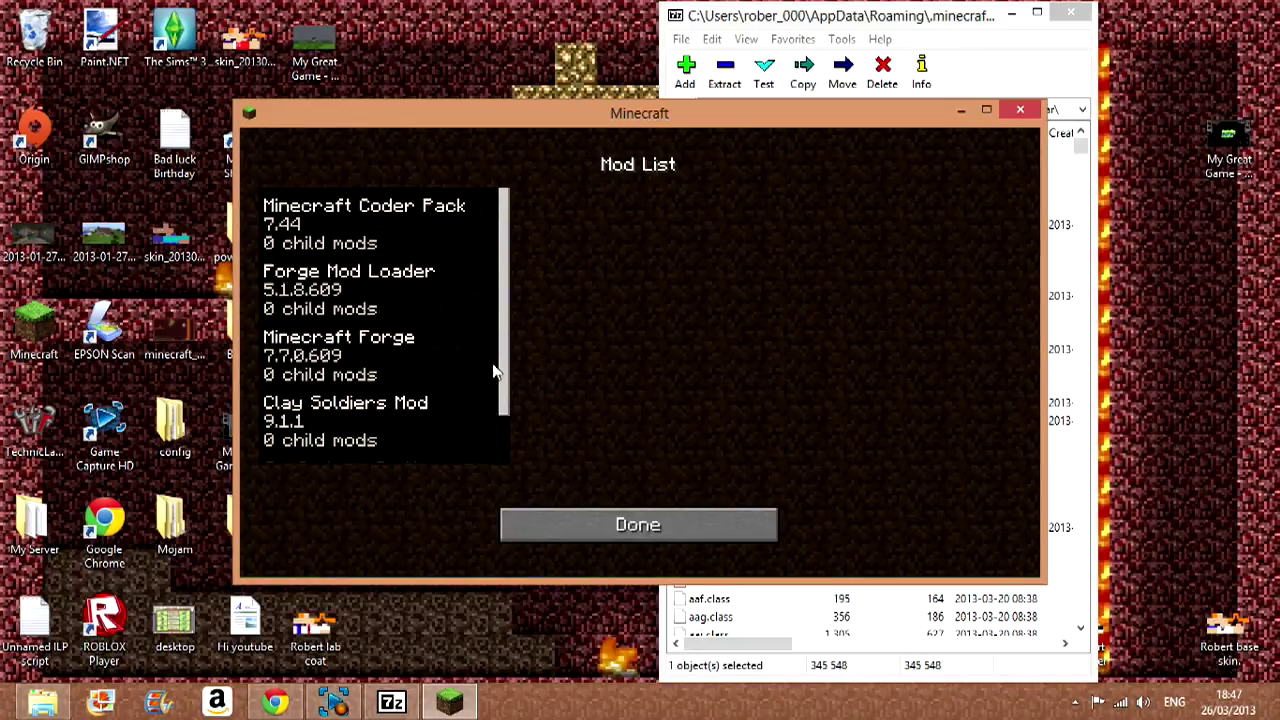
{"action": "left_click", "coordinate": [417, 403]}
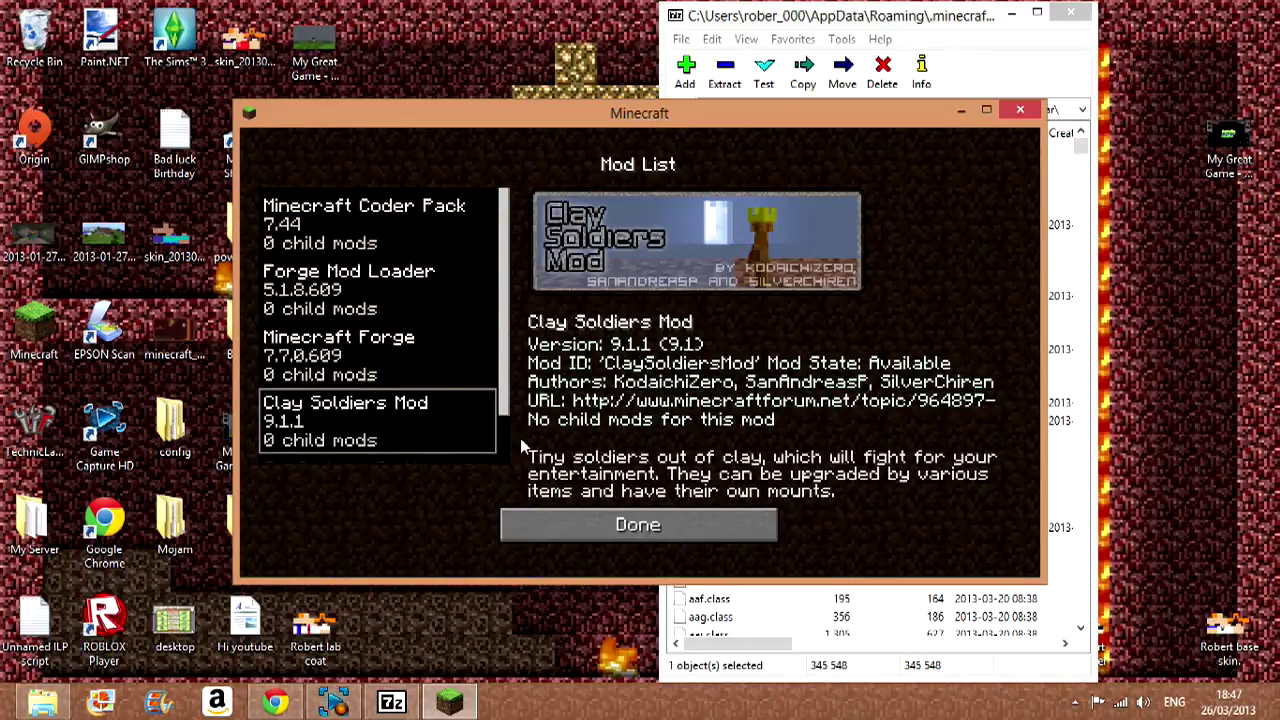
{"action": "left_click", "coordinate": [565, 530]}
{"action": "left_click", "coordinate": [640, 345]}
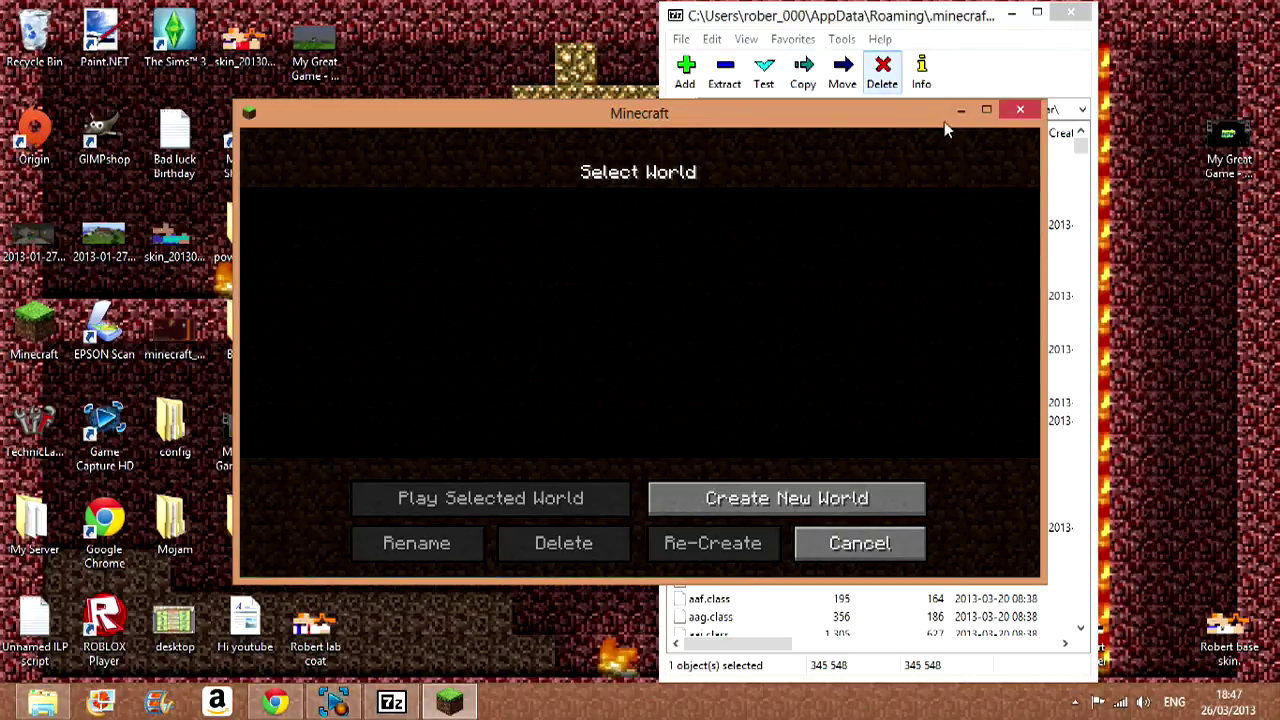
{"action": "left_click", "coordinate": [988, 111]}
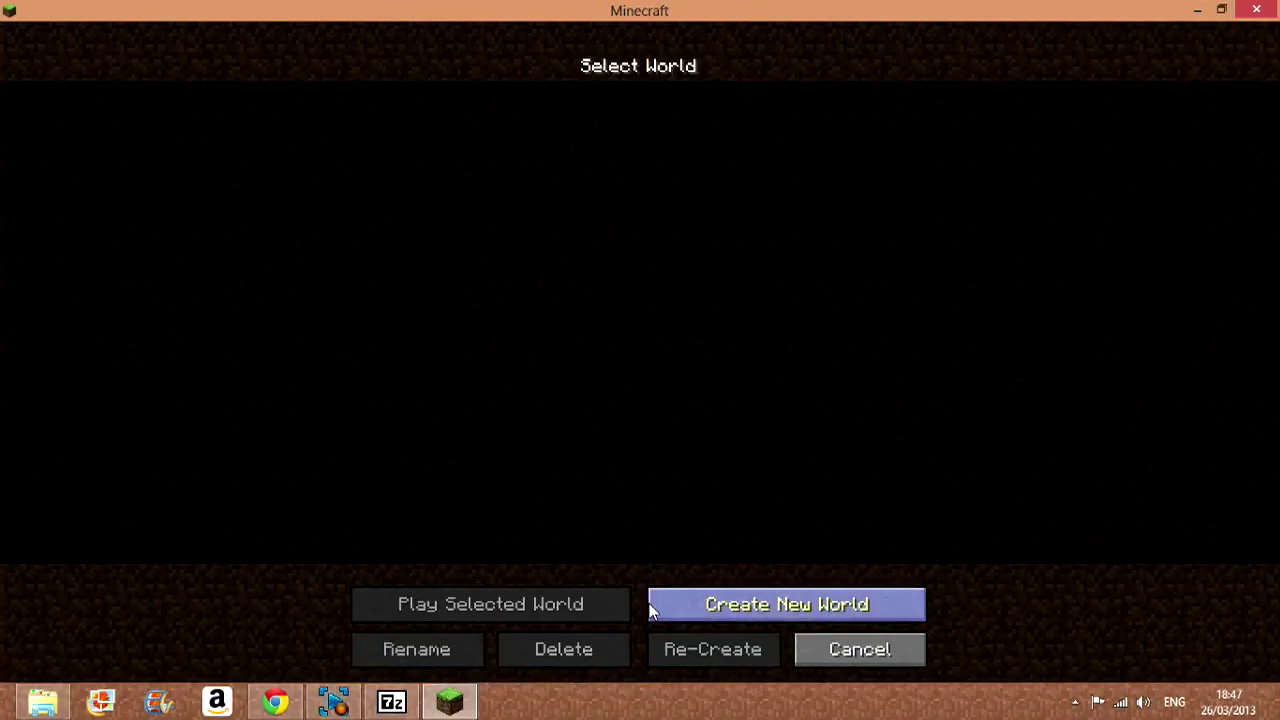